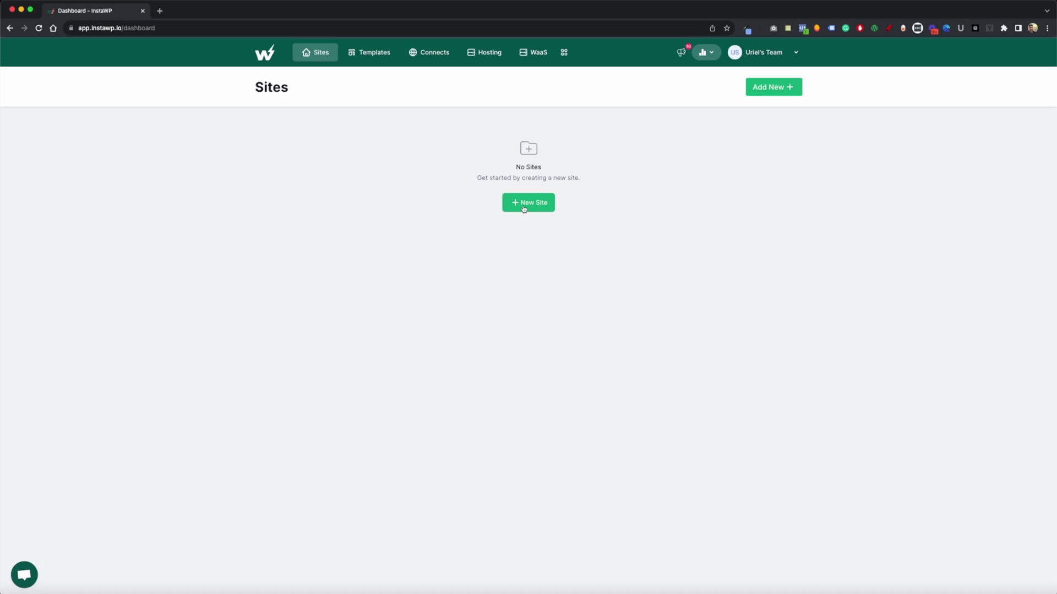
Step: Start a new site from scratch and select a security plugin, Rank Math SEO and the Forminator forms plugin
left_click(525, 203)
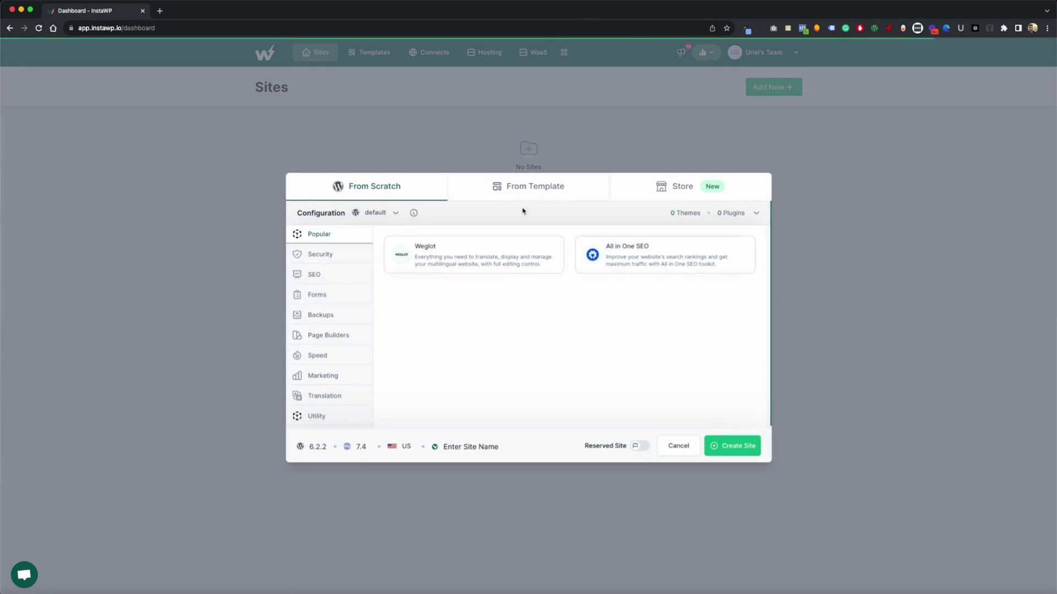
left_click(331, 256)
left_click(469, 252)
left_click(328, 275)
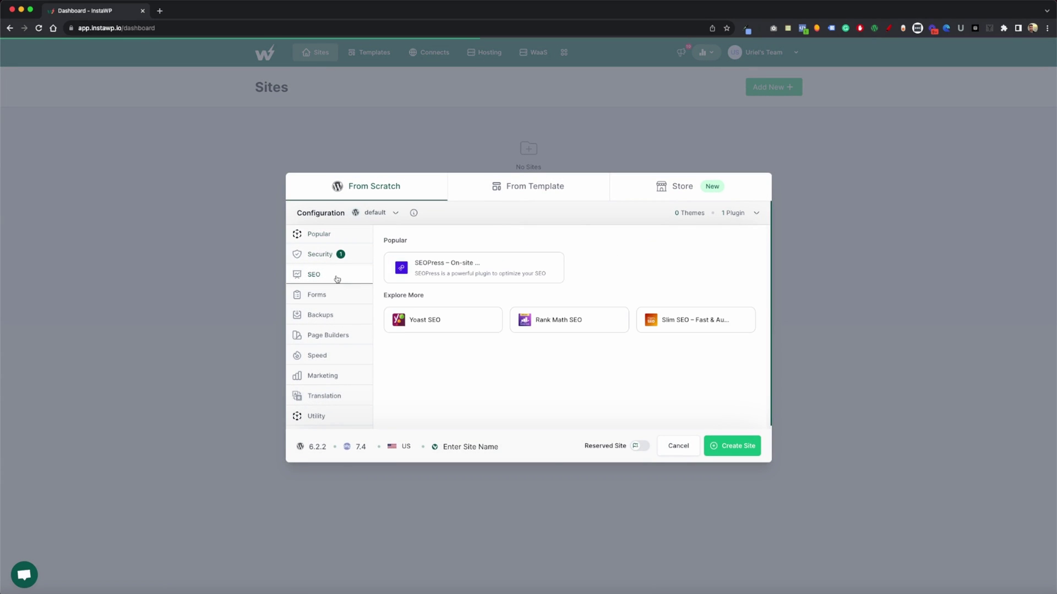
left_click(558, 319)
left_click(329, 294)
left_click(549, 246)
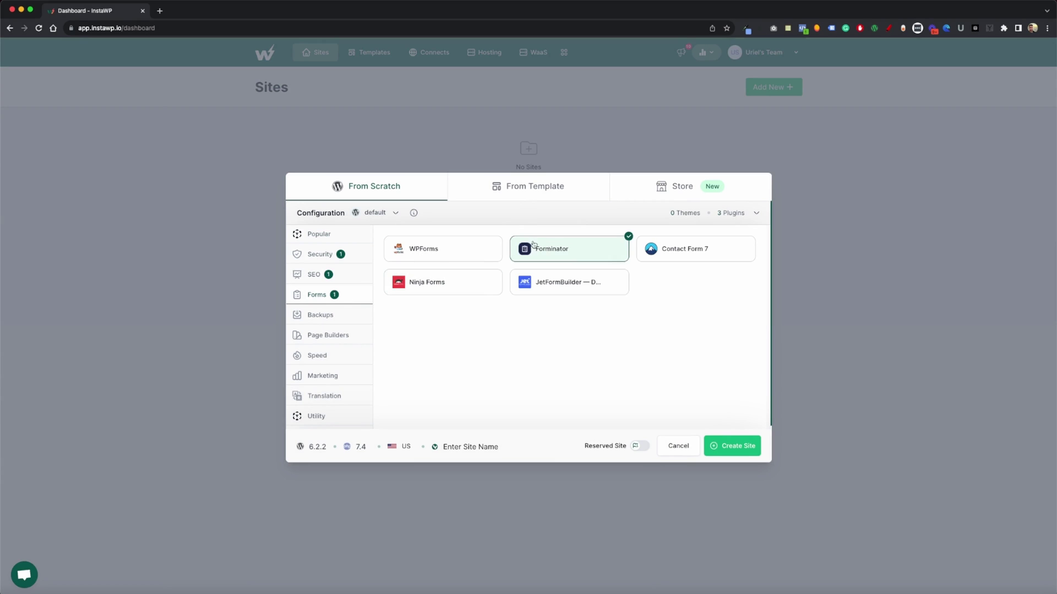
Step: Add the UpdraftPlus backup plugin, the Elementor page builder and a speed plugin to the new site's configuration
left_click(343, 315)
left_click(435, 248)
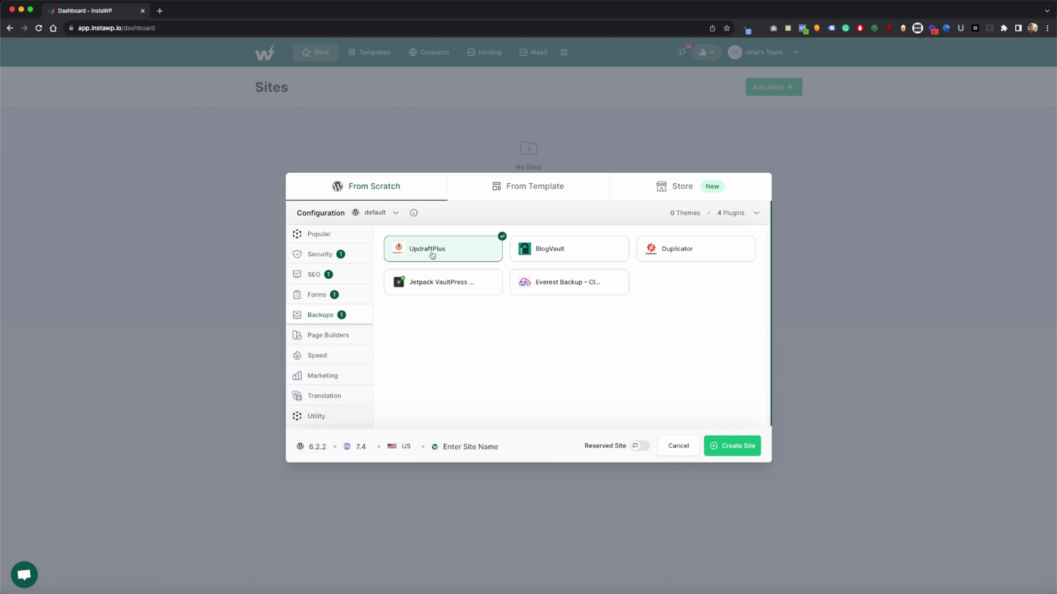
left_click(331, 338)
left_click(550, 259)
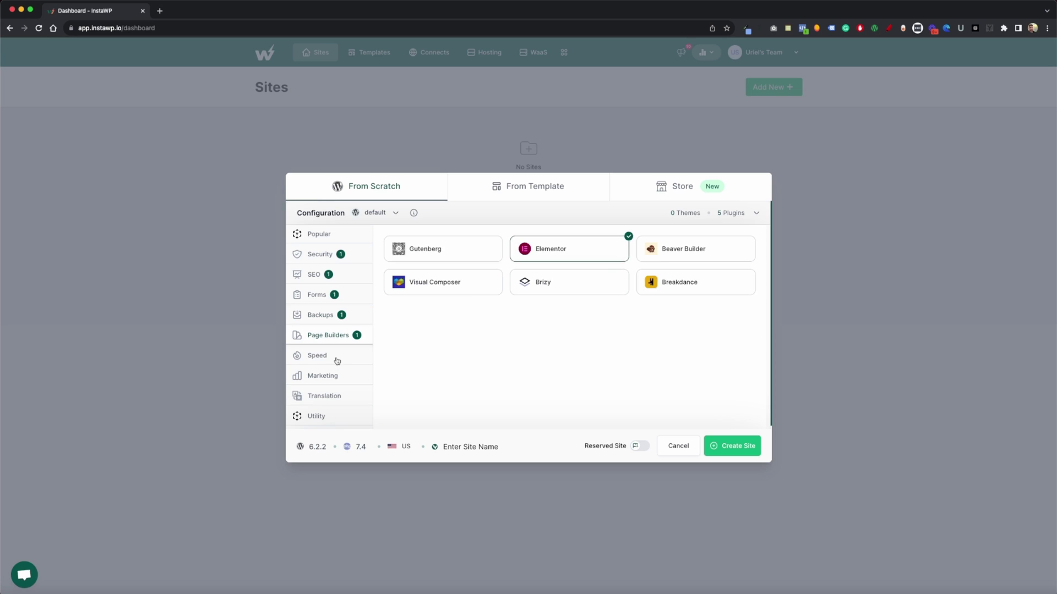
left_click(336, 356)
left_click(556, 251)
Step: Look through the marketing and translation plugins, enter the owner's name as the site name and make the site reserved
left_click(337, 379)
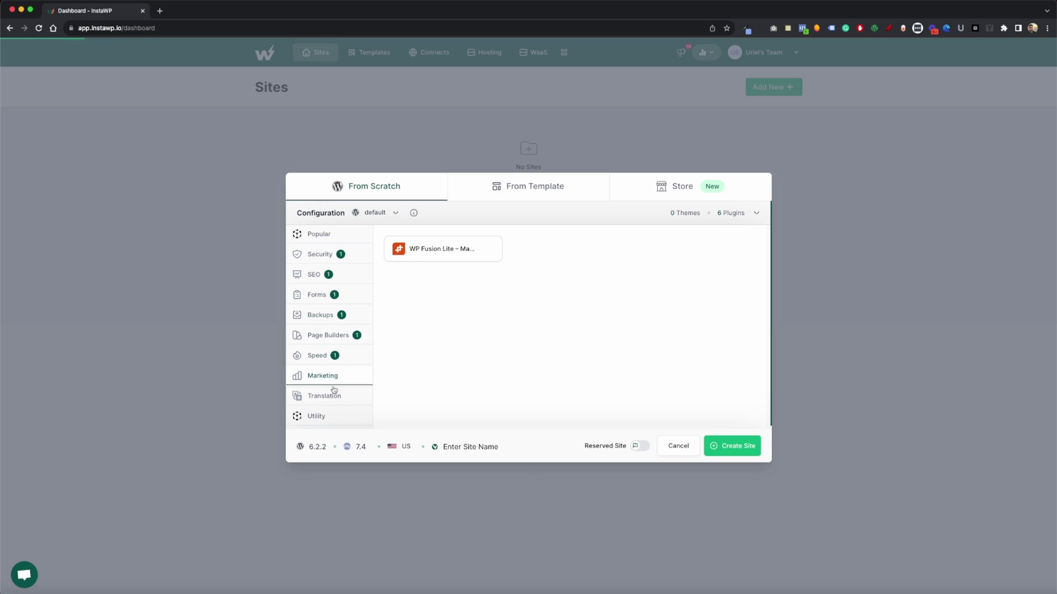
left_click(337, 395)
left_click(471, 446)
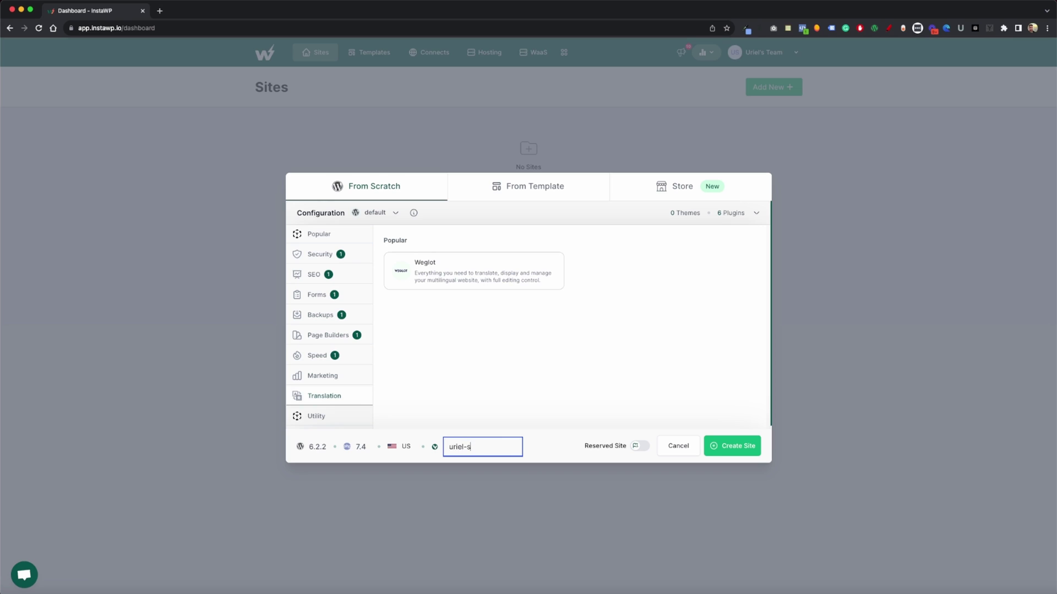
left_click(640, 445)
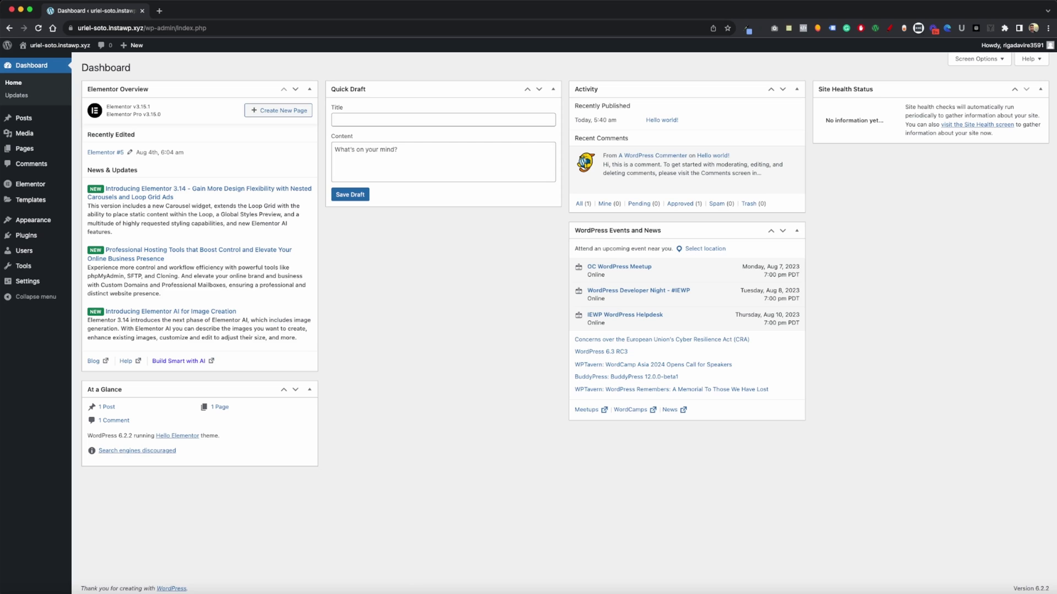
Step: Add a new page titled "Home" and publish it
left_click(25, 148)
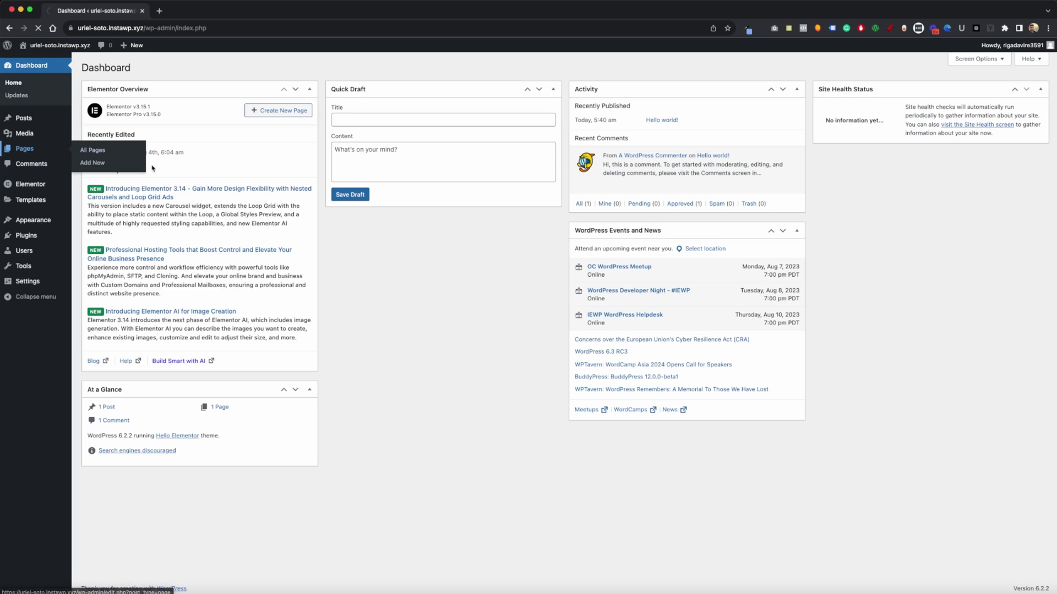
left_click(129, 68)
type("Home")
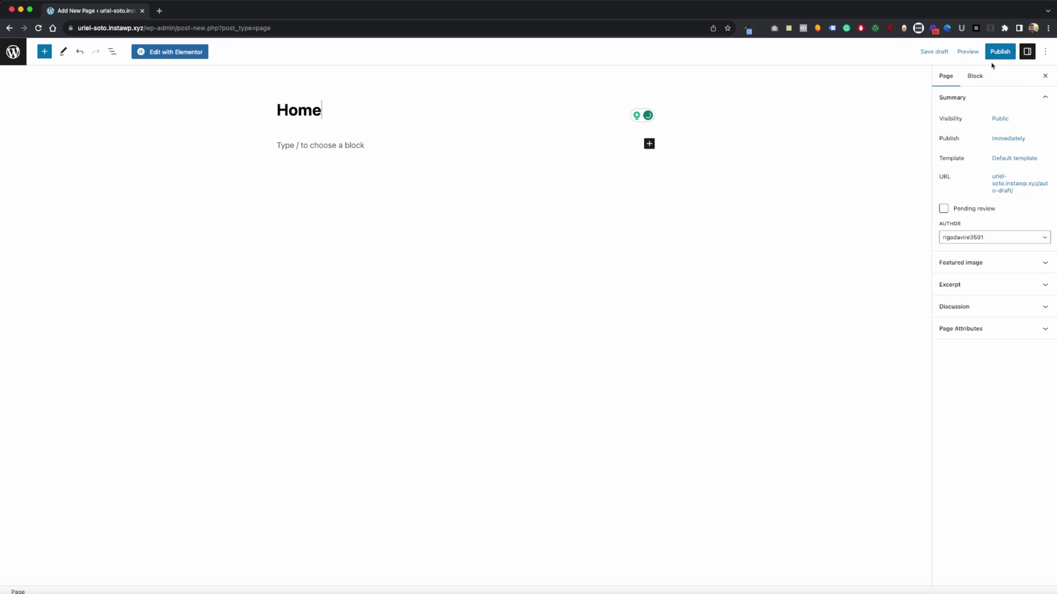
left_click(999, 51)
left_click(964, 51)
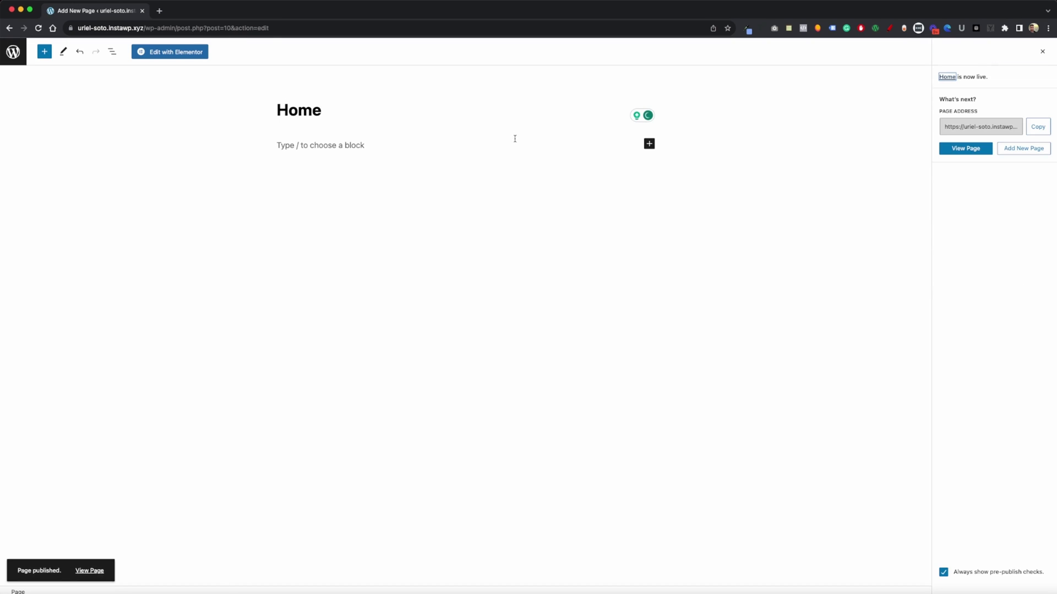
Step: Open the Home page for editing with Elementor and dismiss both What's New announcements
left_click(166, 55)
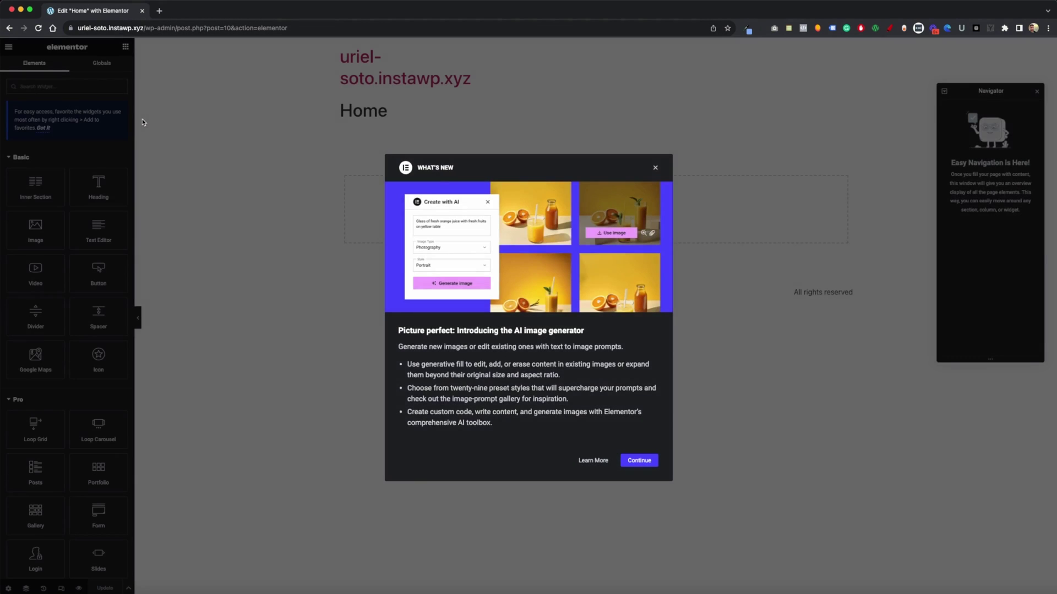
left_click(655, 169)
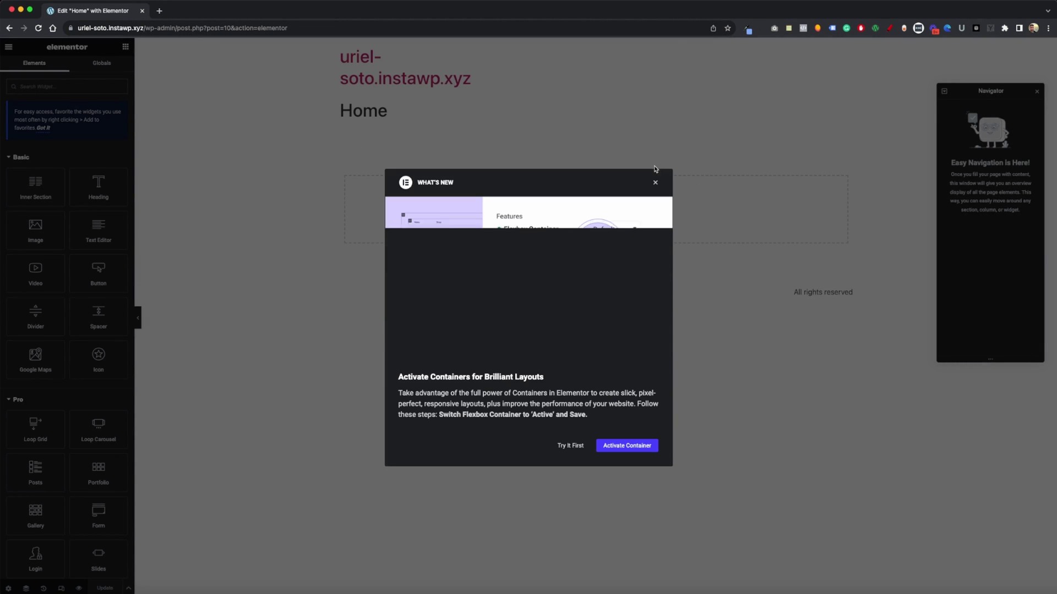
left_click(655, 184)
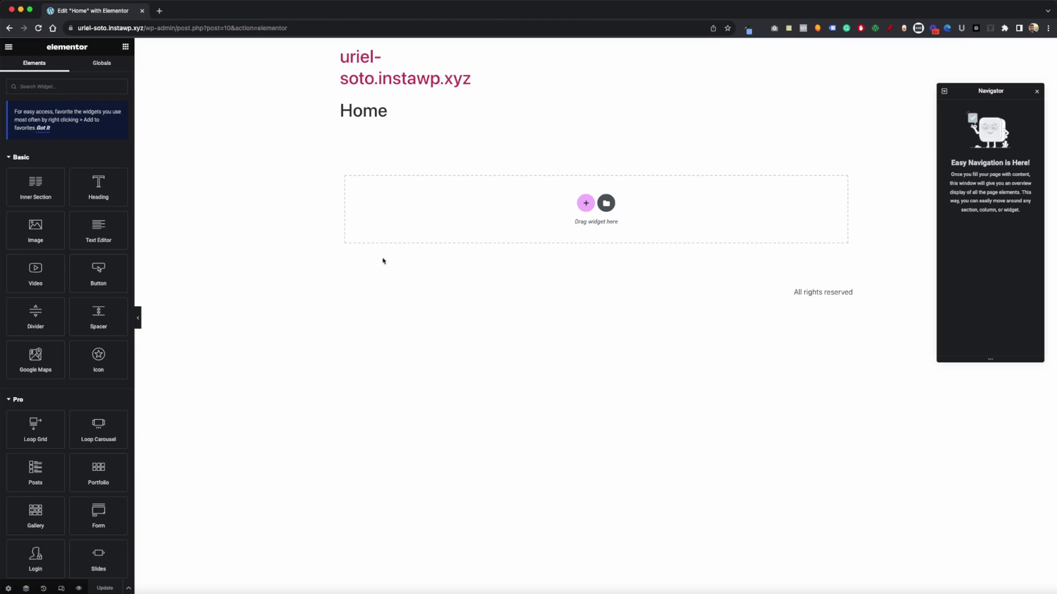
Step: Exit the Elementor editor with This Post as the exit destination and leave the page
left_click(14, 45)
left_click(66, 220)
left_click(596, 352)
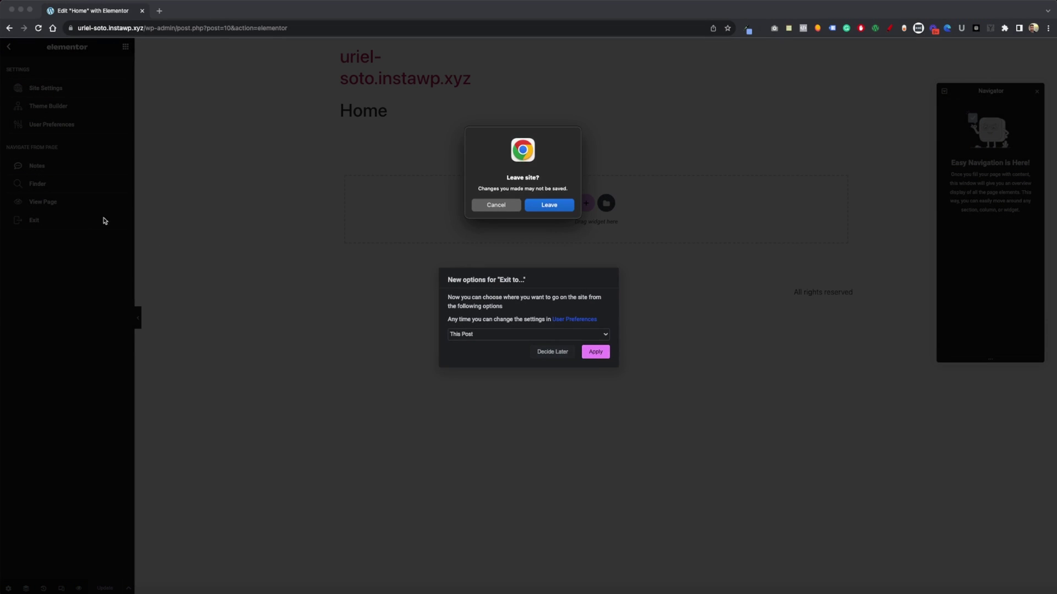
left_click(538, 208)
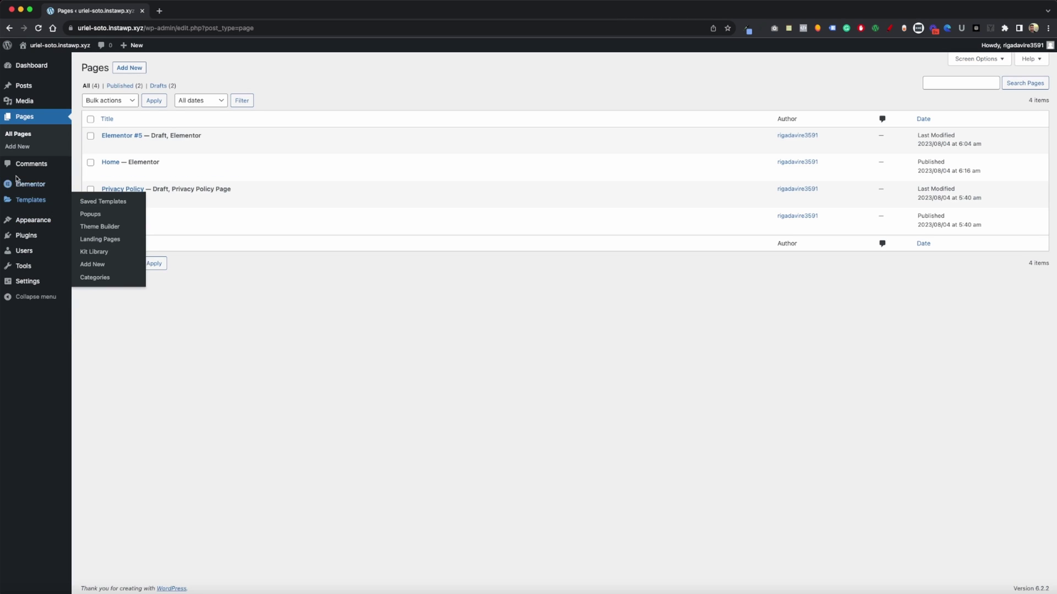
Step: Open Elementor's feature settings and set the Flexbox Container experiment to Active
mouse_move(30, 186)
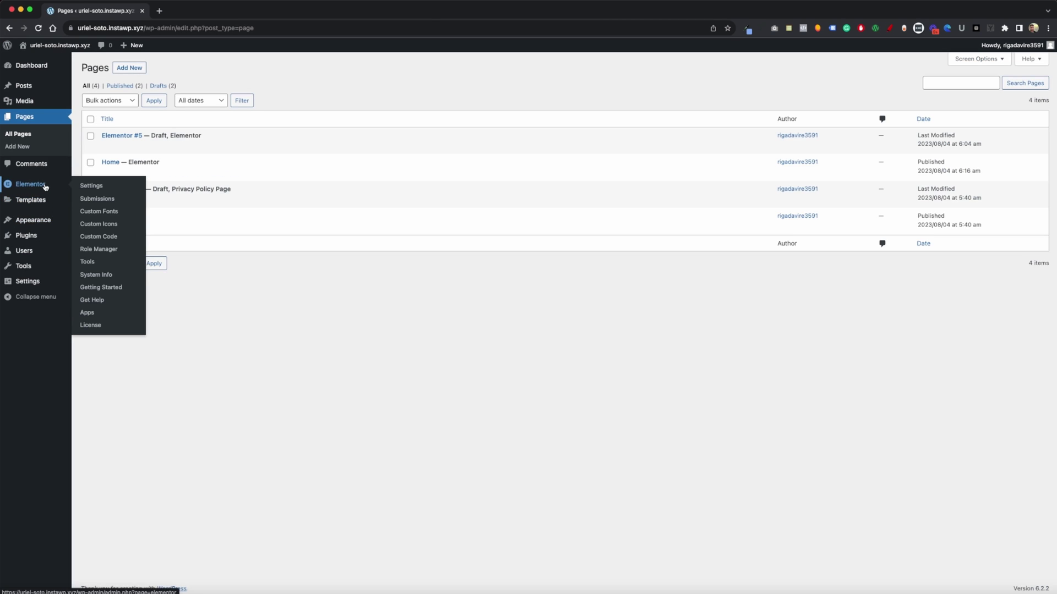
left_click(88, 262)
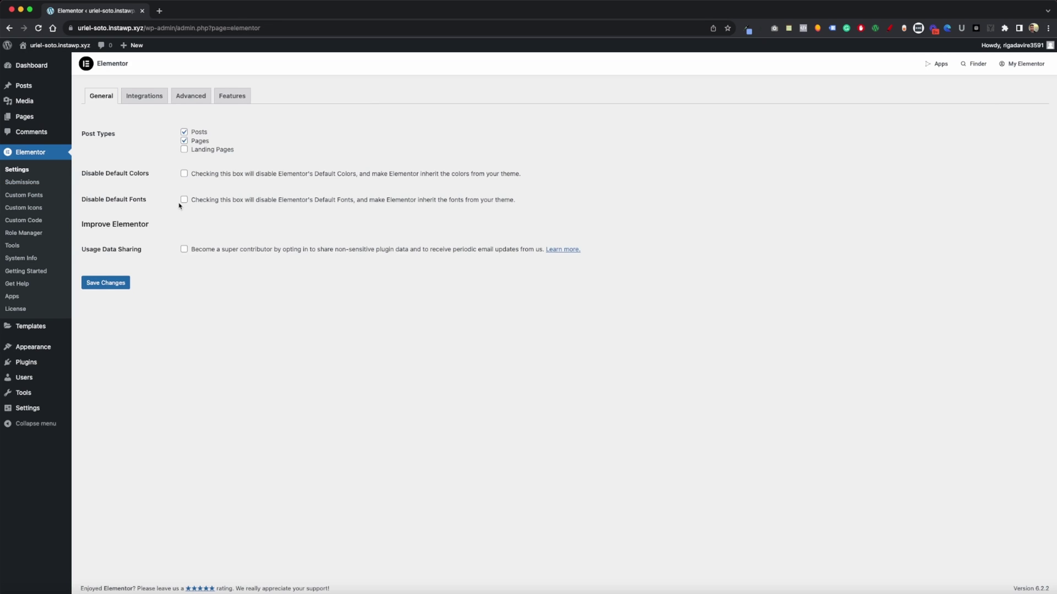
left_click(231, 96)
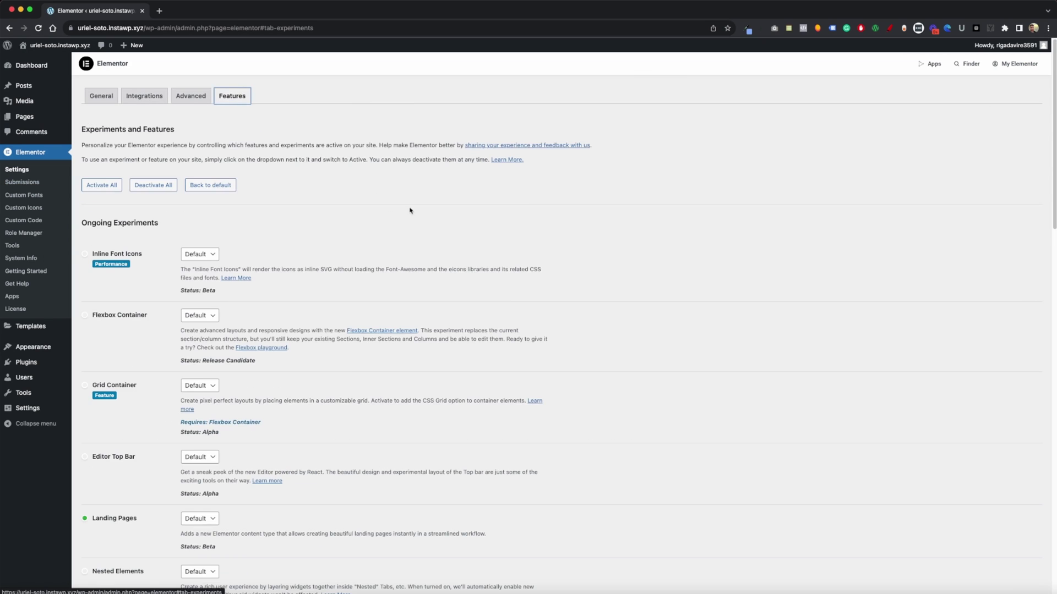
scroll(305, 250, "down", 2)
scroll(306, 251, "down", 3)
left_click(199, 184)
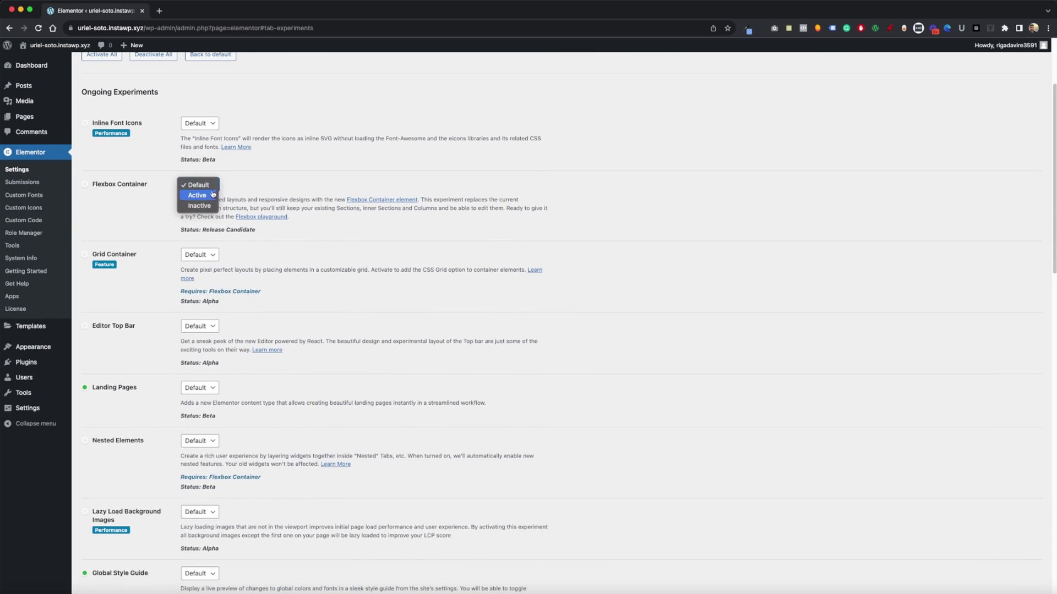
left_click(197, 174)
Step: Set the Nested Elements experiment to Active
scroll(175, 218, "down", 3)
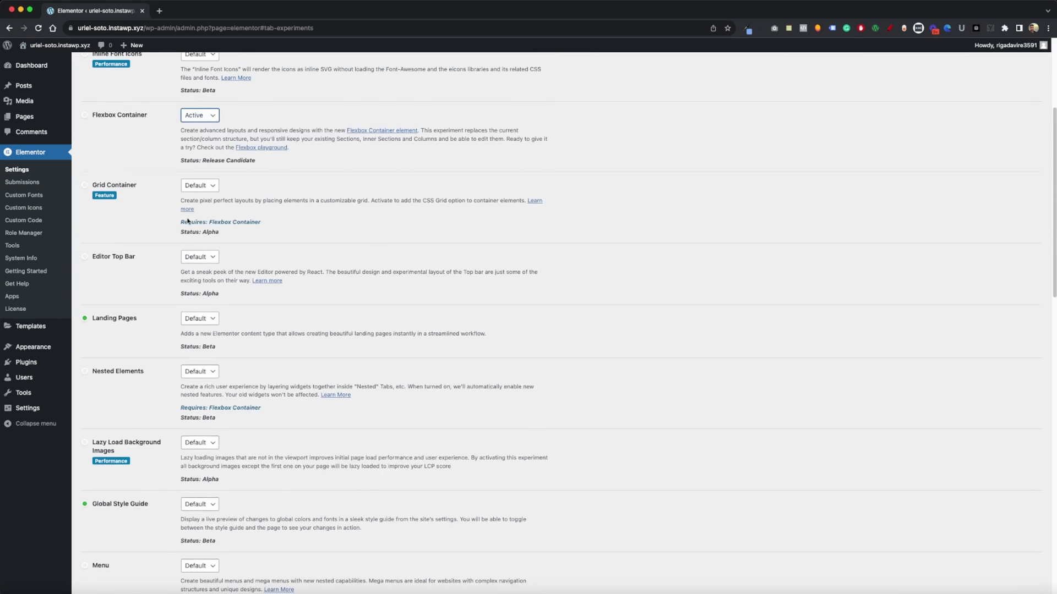
scroll(165, 187, "down", 3)
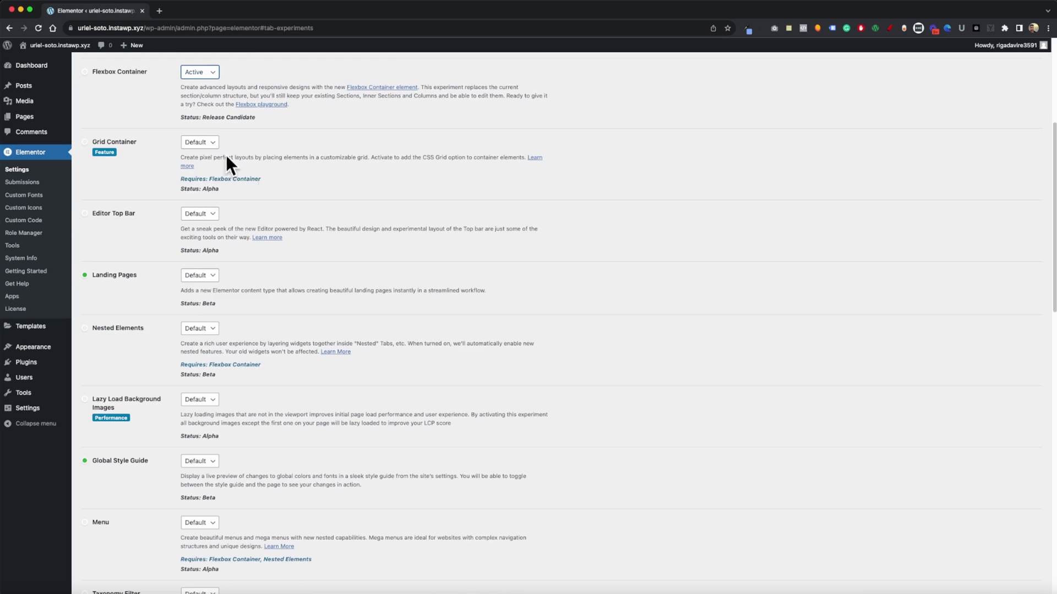
scroll(204, 174, "down", 3)
scroll(205, 145, "down", 5)
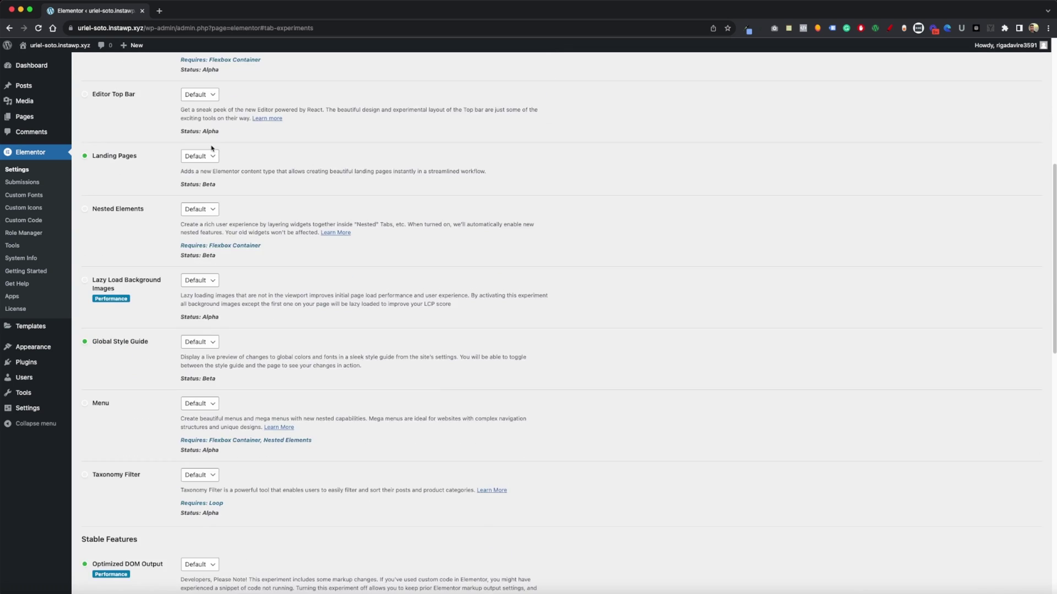
left_click(198, 134)
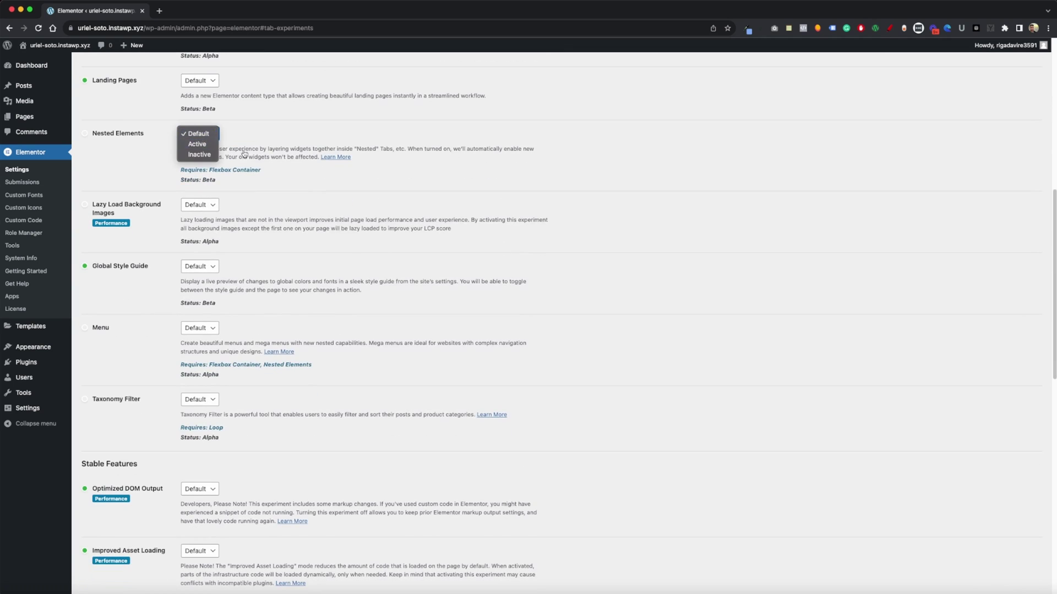
left_click(200, 144)
Step: Review the remaining Elementor experiments and stable features and save the changes
scroll(256, 230, "down", 7)
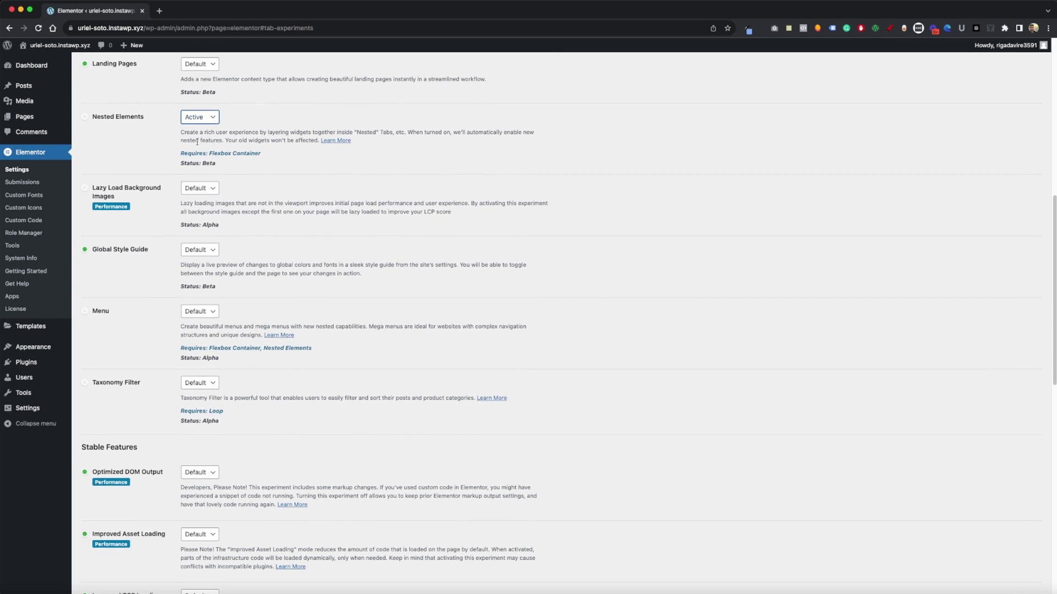
scroll(257, 233, "down", 7)
scroll(246, 214, "up", 20)
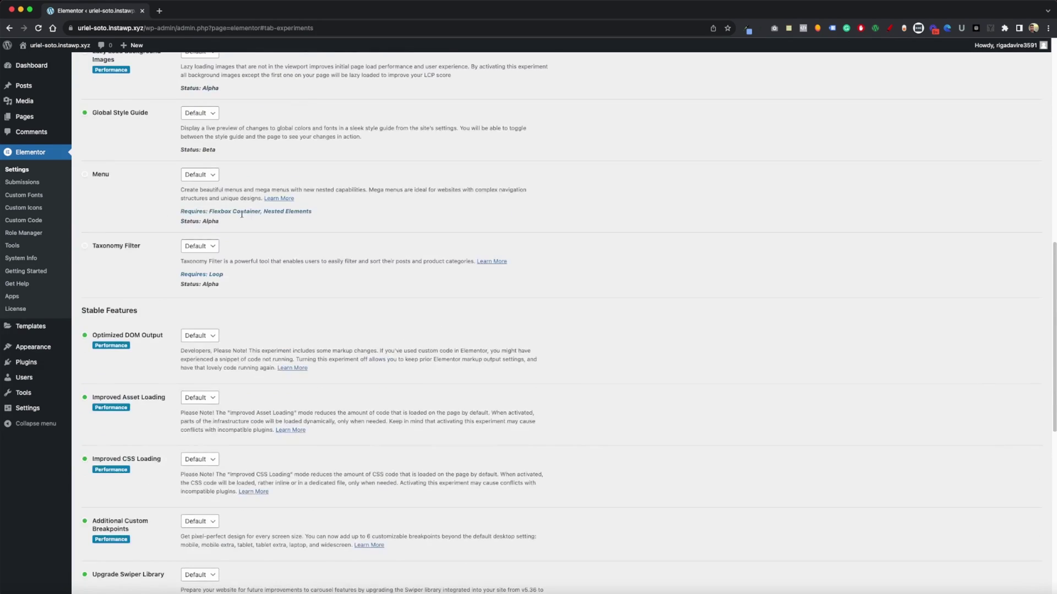
scroll(241, 229, "down", 20)
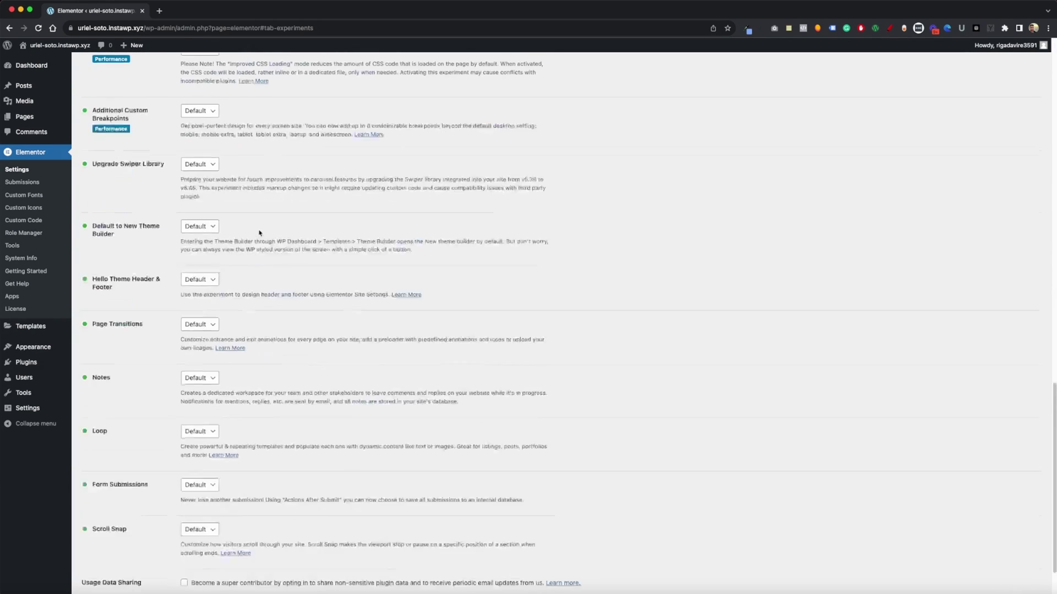
left_click(127, 554)
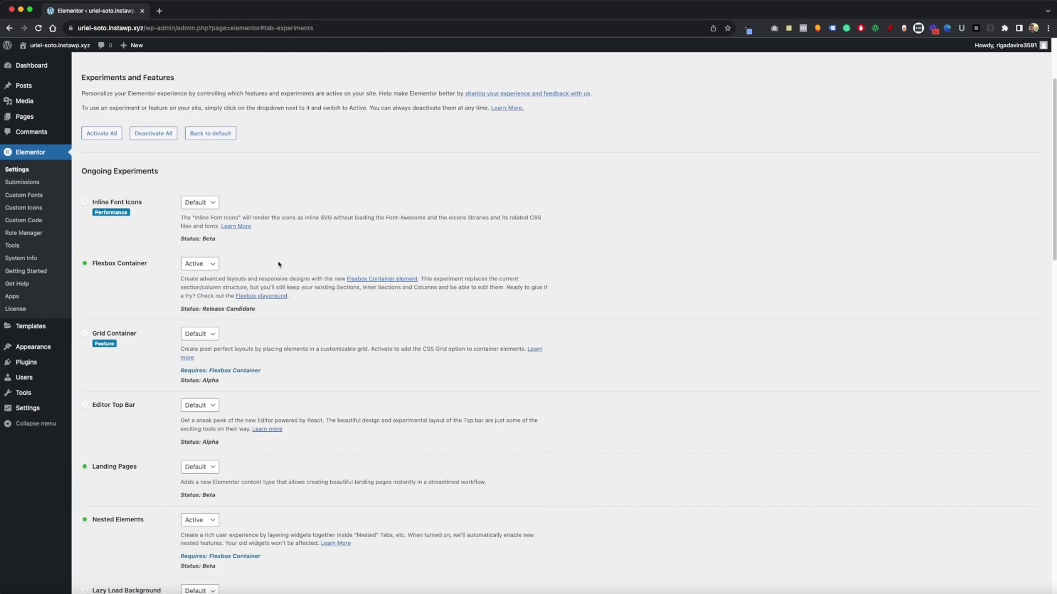
scroll(275, 319, "up", 3)
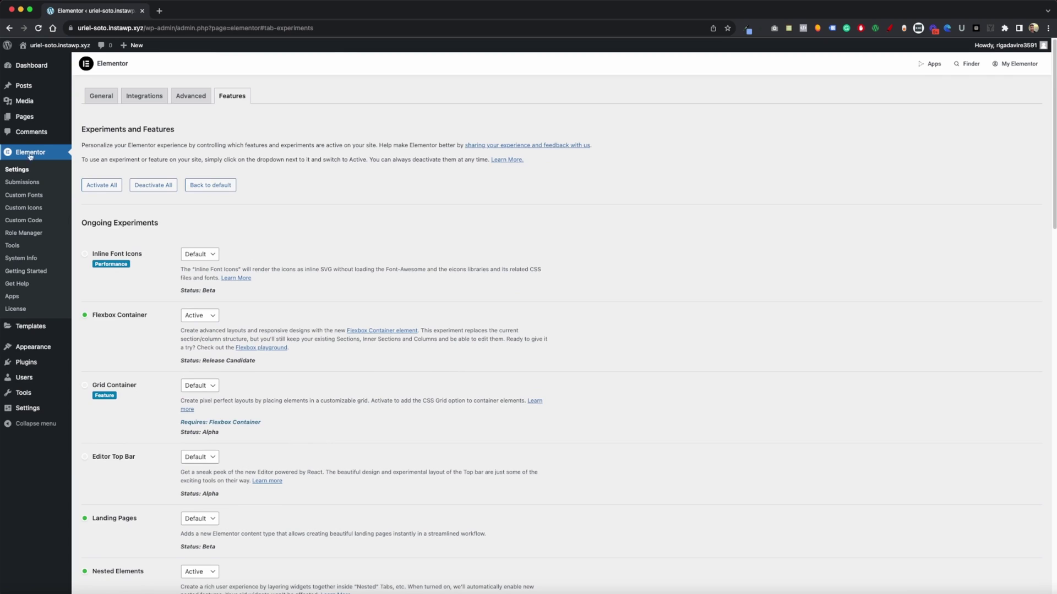
Step: In the Reading settings, make the homepage display a static page, choose Home as the homepage and save
left_click(25, 117)
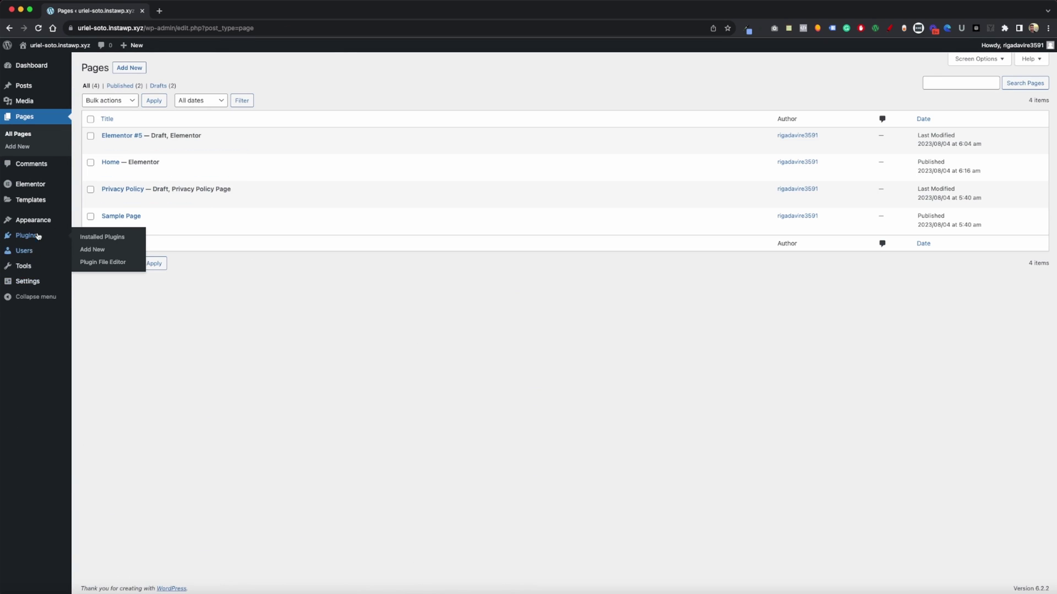
mouse_move(37, 284)
left_click(91, 308)
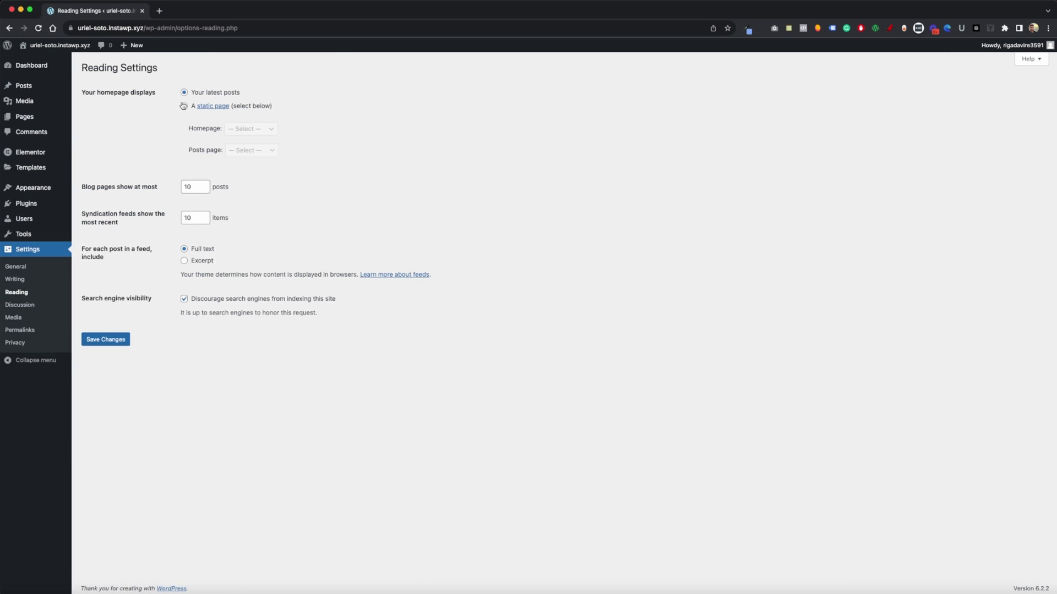
left_click(183, 106)
left_click(251, 128)
left_click(245, 139)
left_click(105, 339)
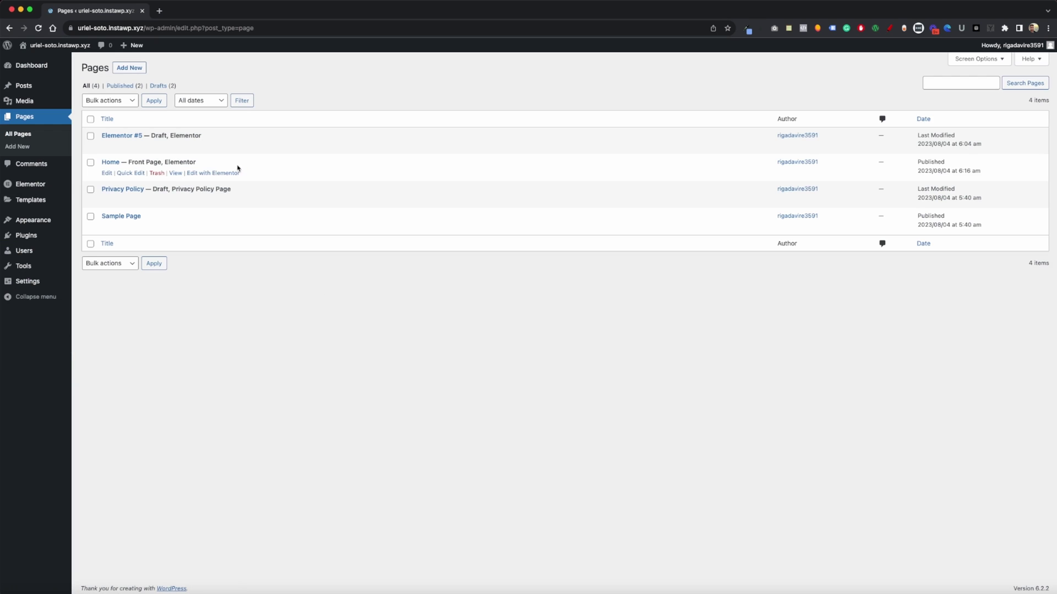
Step: Reopen the Home page in Elementor and insert a full-page fitness template from the library's page templates
left_click(225, 174)
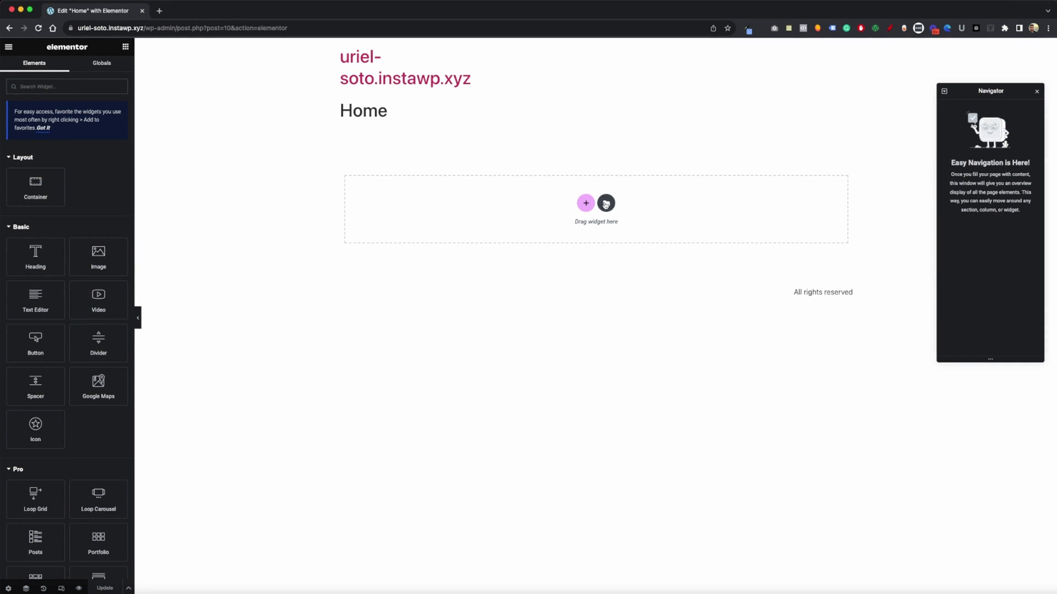
left_click(605, 204)
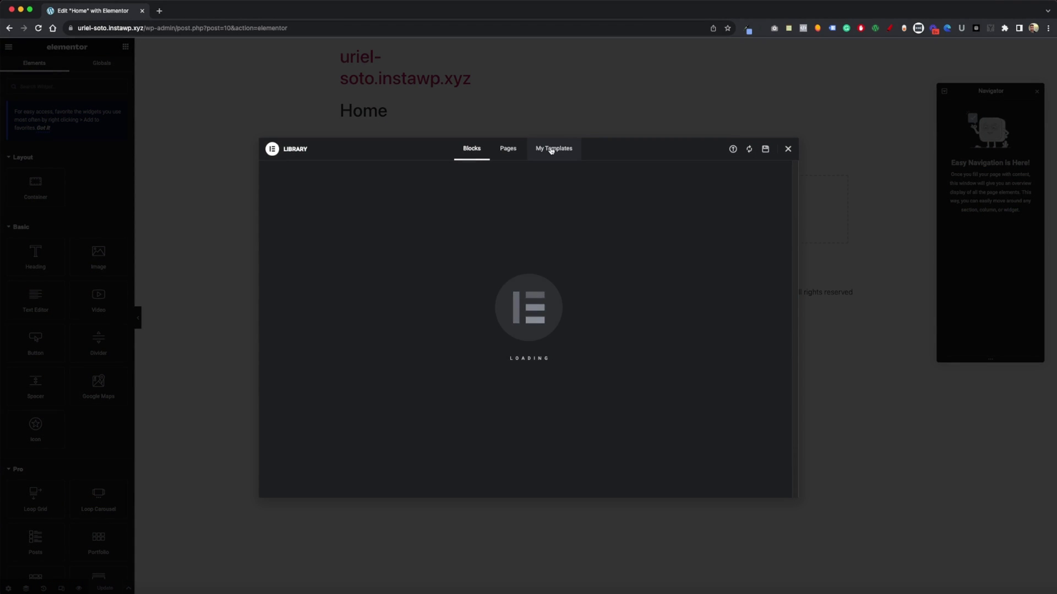
left_click(508, 149)
left_click(537, 301)
left_click(596, 338)
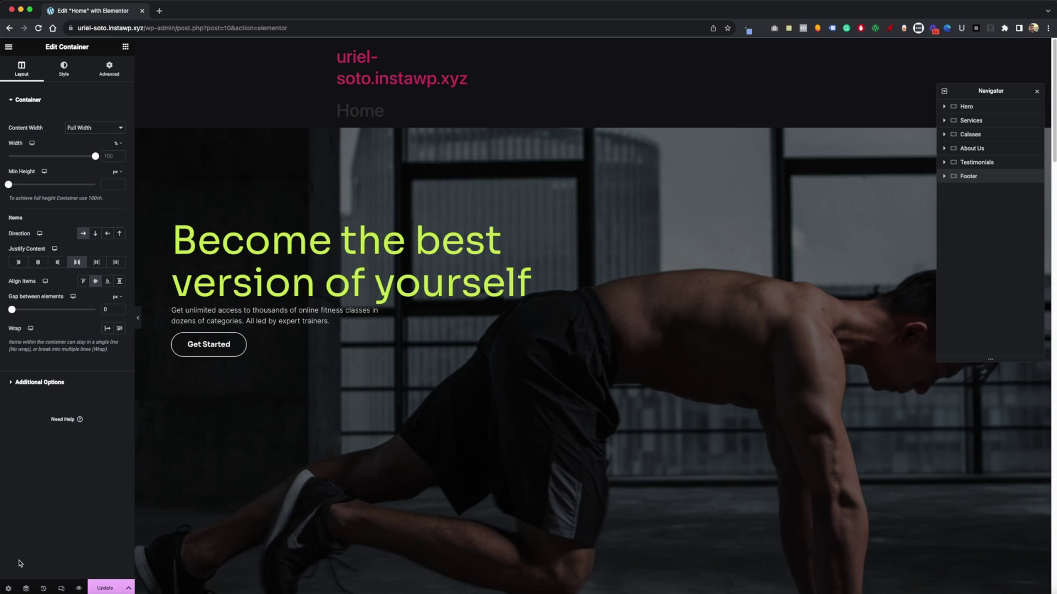
Step: In the page settings, hide the page title and set the page layout to Elementor Full Width
left_click(7, 588)
left_click(113, 350)
left_click(88, 386)
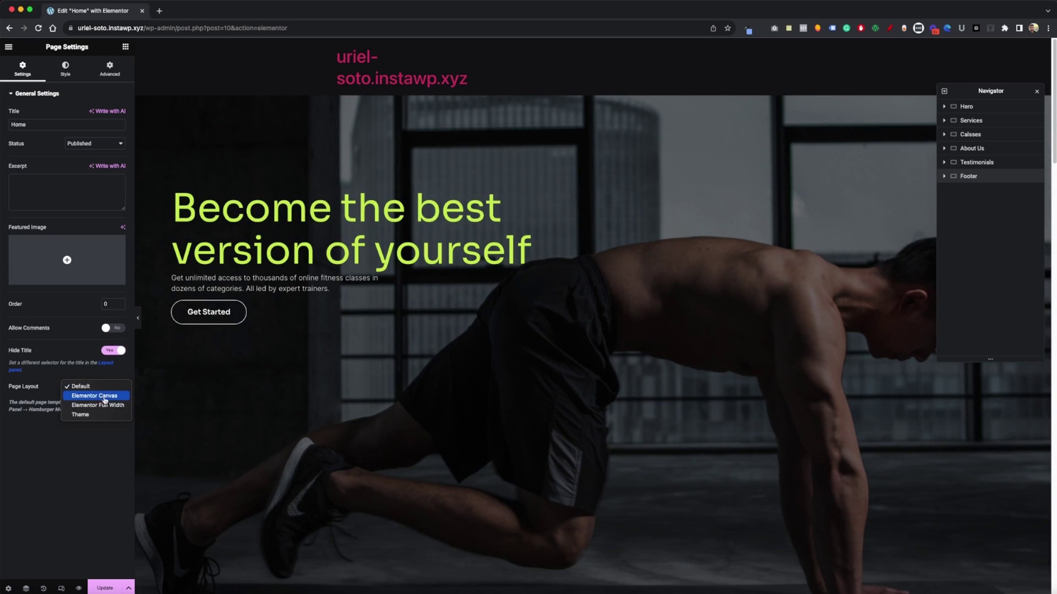
left_click(98, 405)
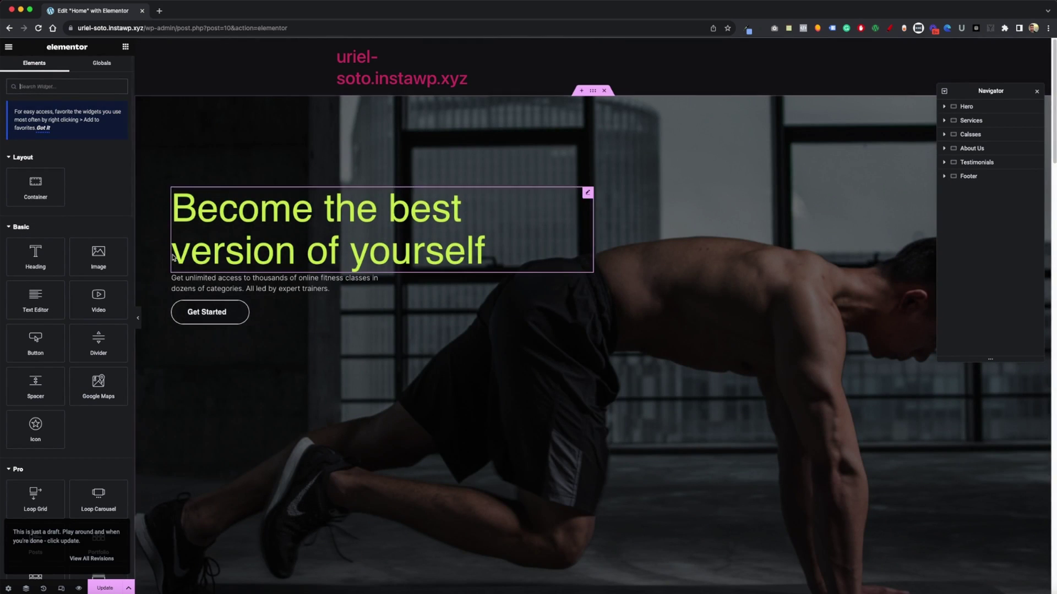
left_click(8, 588)
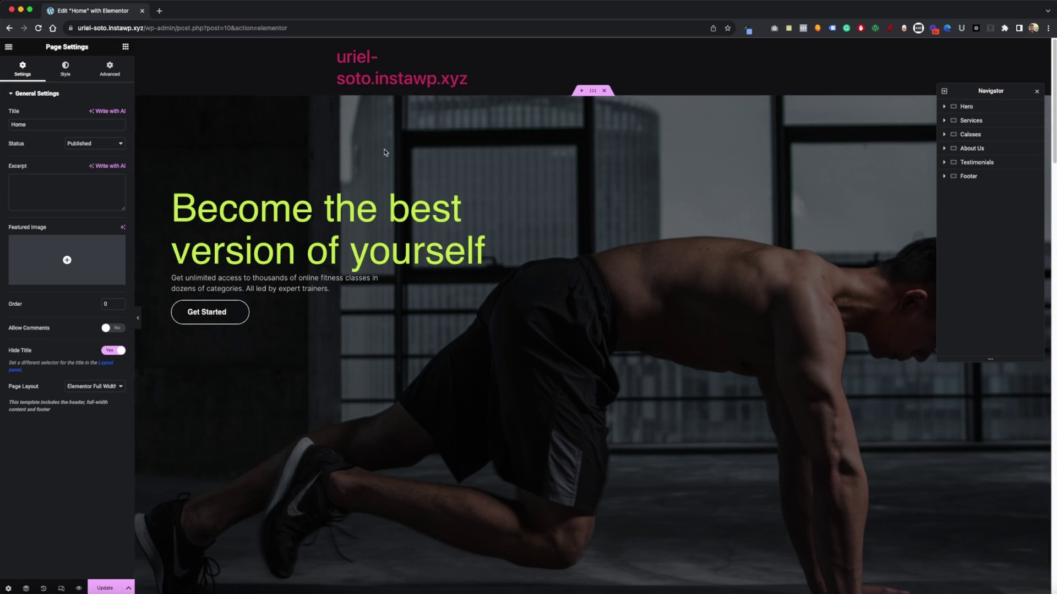
Step: Add a single-column container above the Hero section and delete the Hero section
mouse_move(580, 95)
left_click(581, 95)
left_click(578, 135)
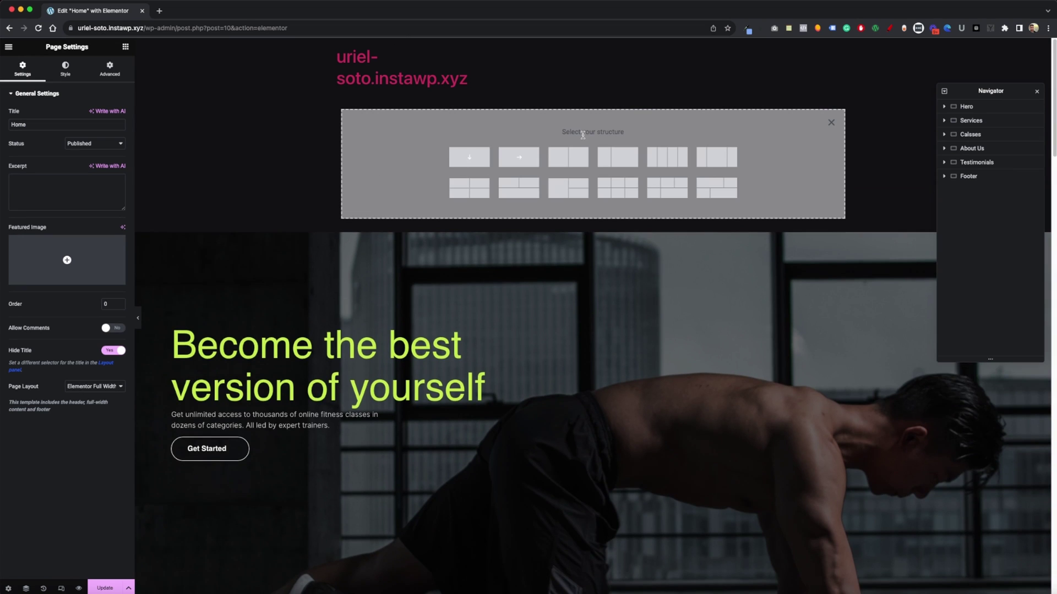
left_click(469, 157)
scroll(608, 286, "down", 5)
scroll(607, 285, "up", 5)
left_click(606, 145)
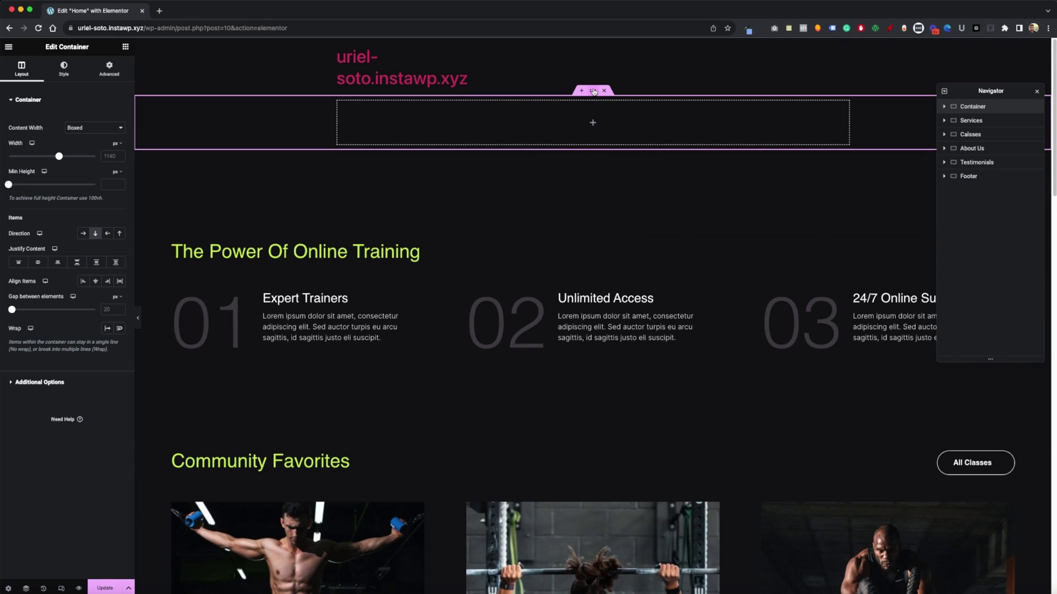
Step: Set the new container's content width to Full Width and its padding to 0 on all sides
left_click(87, 131)
left_click(87, 137)
left_click(109, 69)
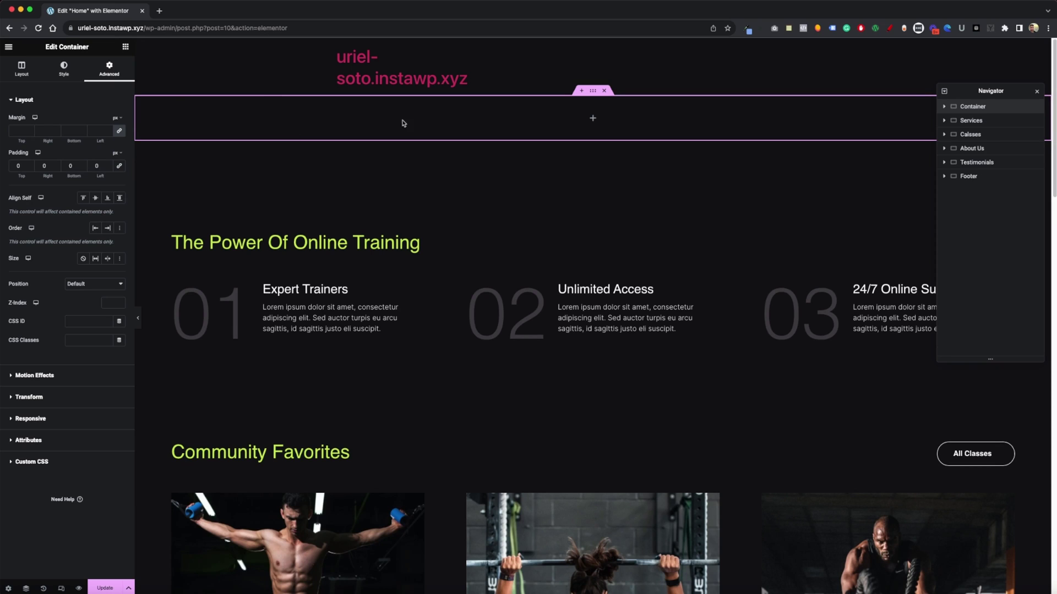
Step: Search the widgets for a slider and place the Carousel widget in the empty container
left_click(125, 49)
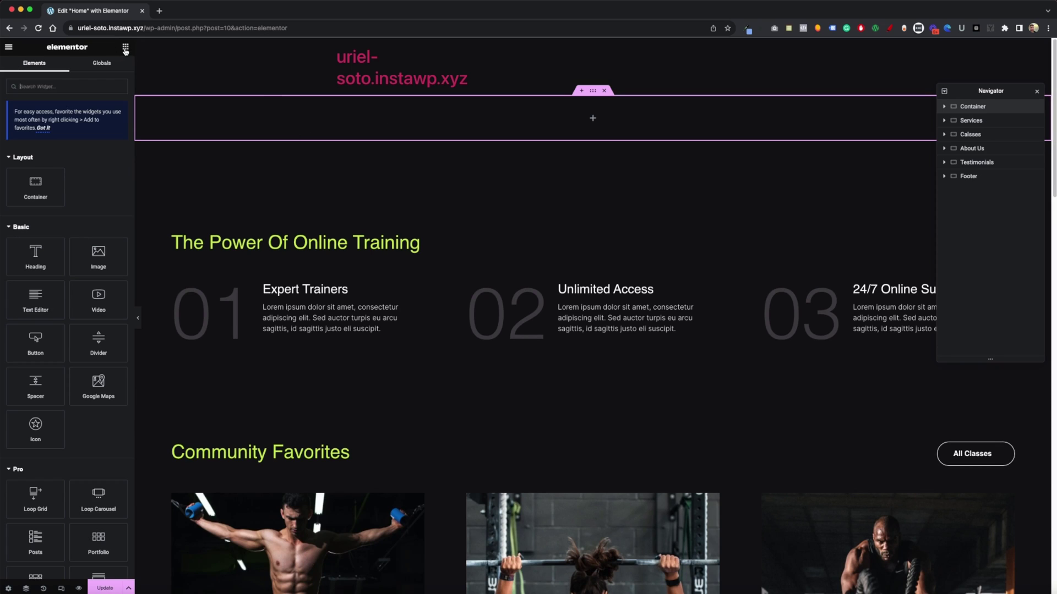
left_click(53, 87)
type("slider")
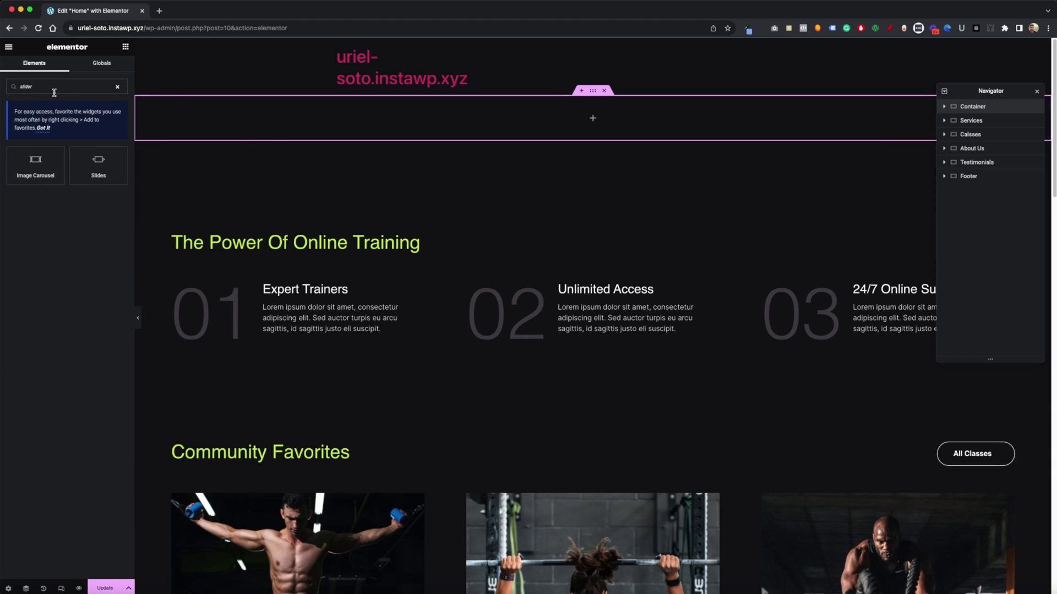
key("BackSpace")
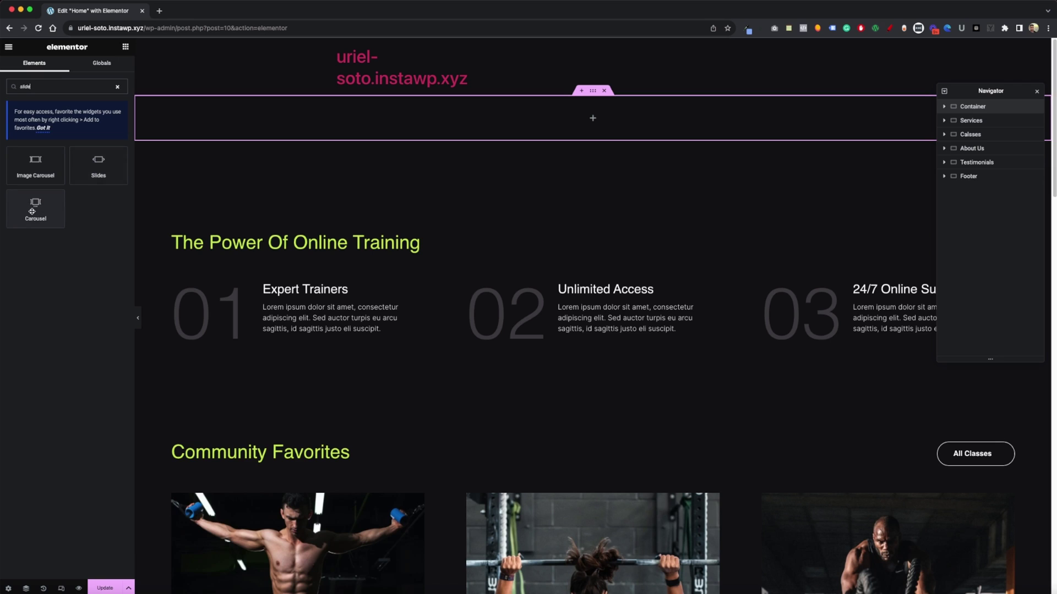
left_click_drag(39, 220, 408, 124)
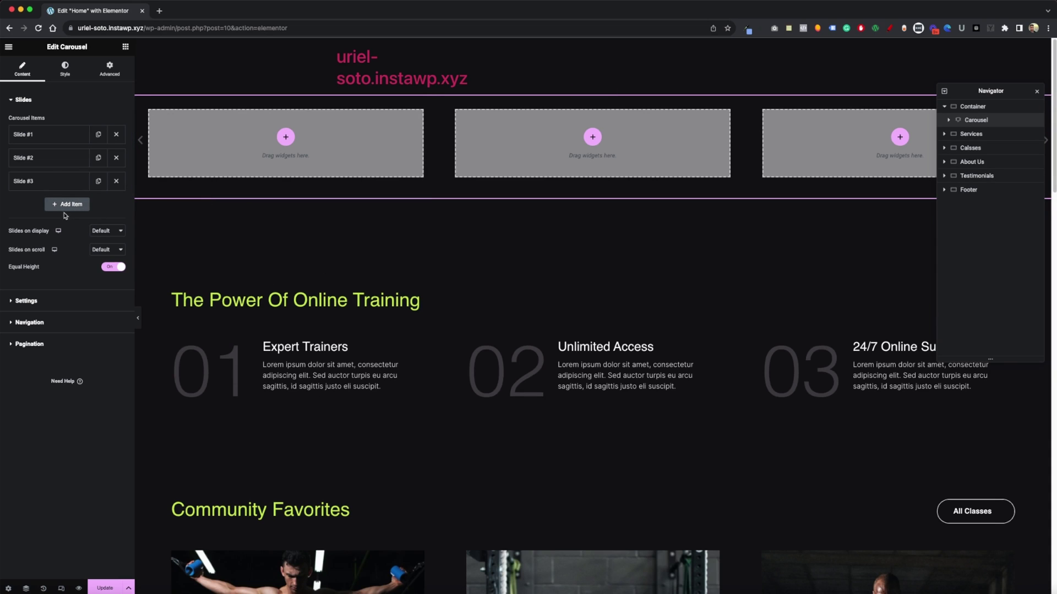
Step: Remove the carousel's third slide and set both slides on display and slides on scroll to 1
left_click(115, 184)
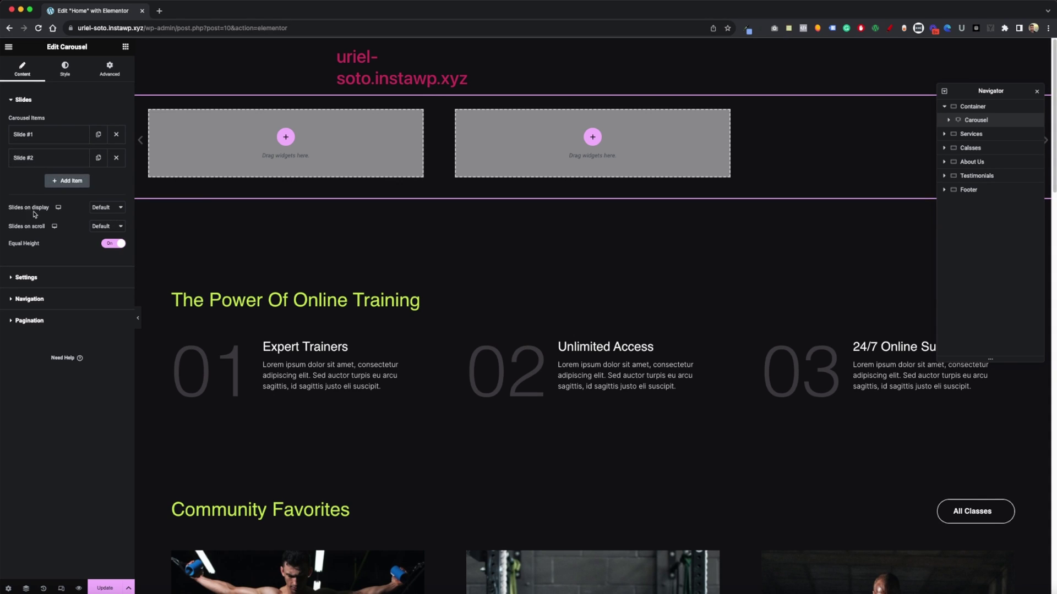
left_click(108, 207)
left_click(105, 142)
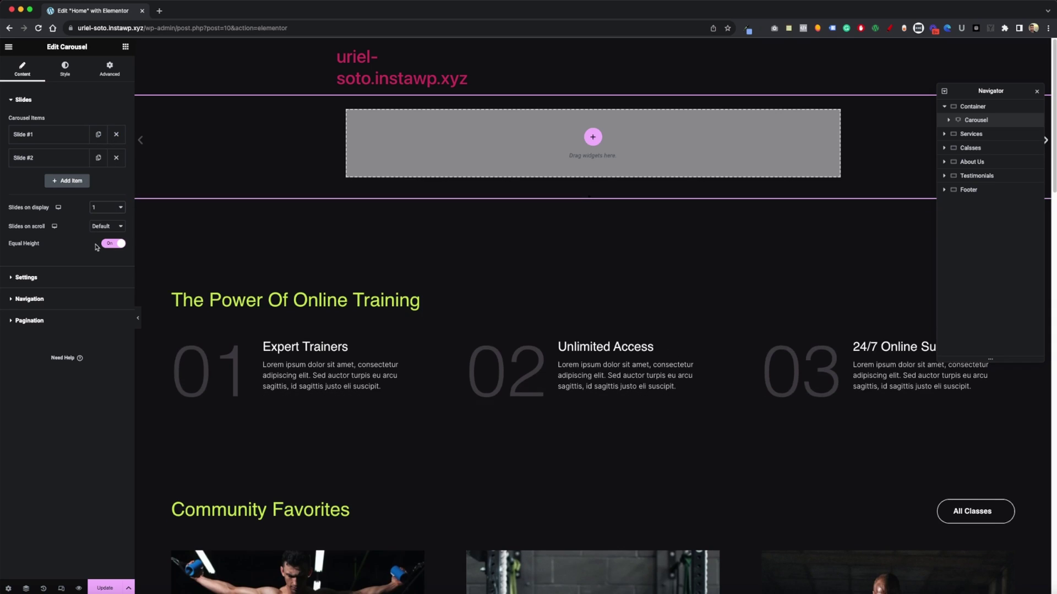
left_click(106, 227)
left_click(102, 153)
Step: Review the carousel's settings, navigation, pagination and style options, and return to the content options of Slide #1
left_click(57, 278)
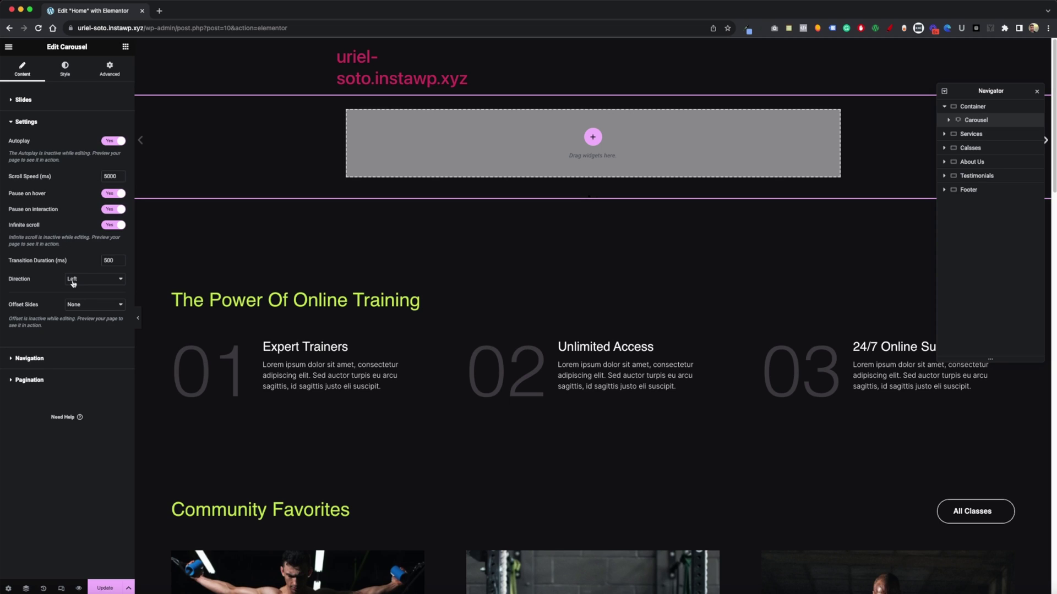
left_click(55, 358)
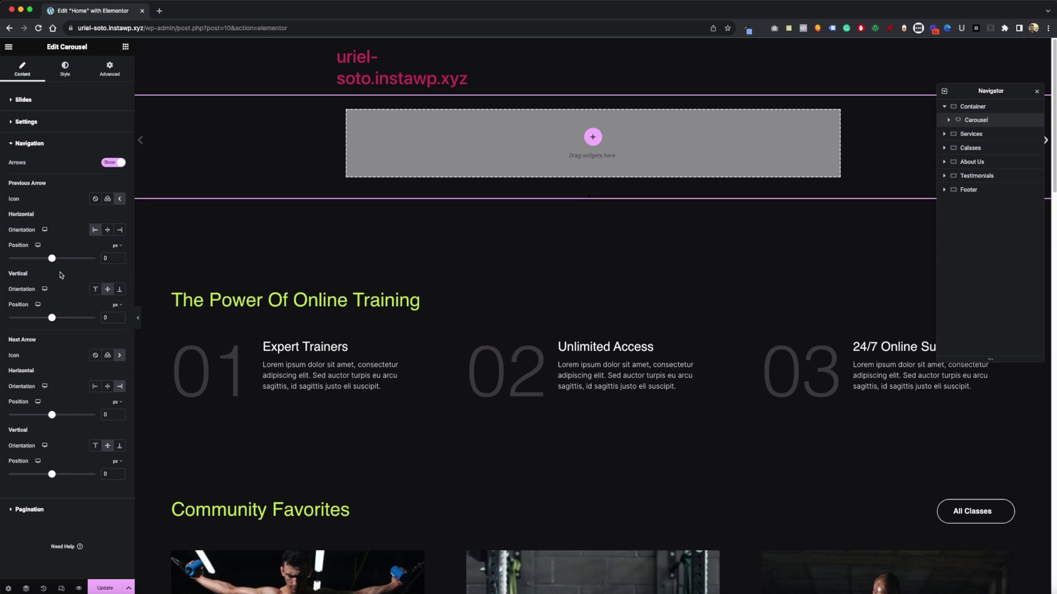
left_click(40, 511)
left_click(51, 142)
left_click(59, 122)
left_click(57, 107)
left_click(75, 74)
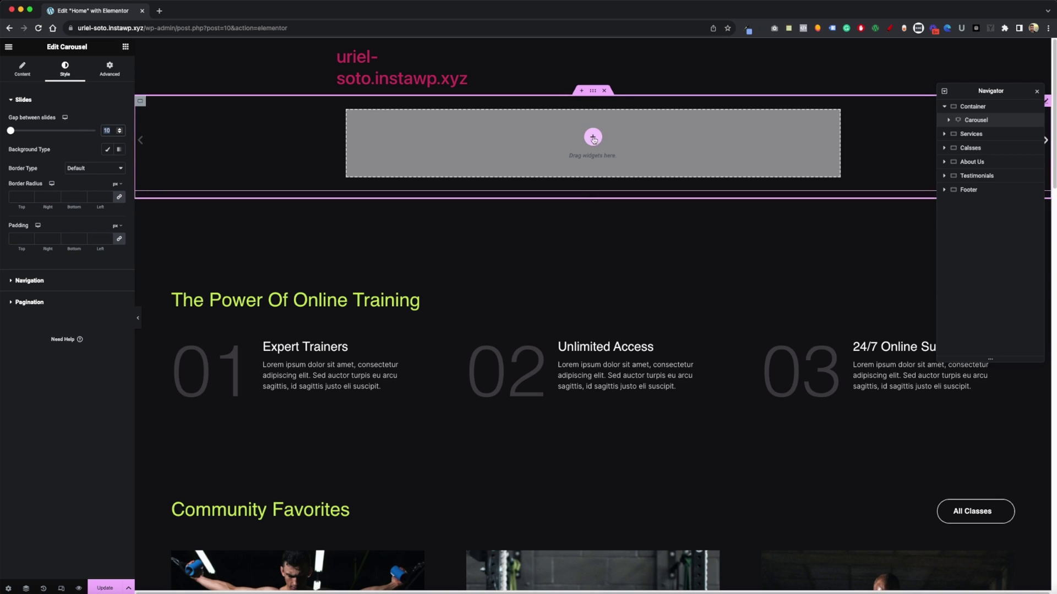
left_click(22, 69)
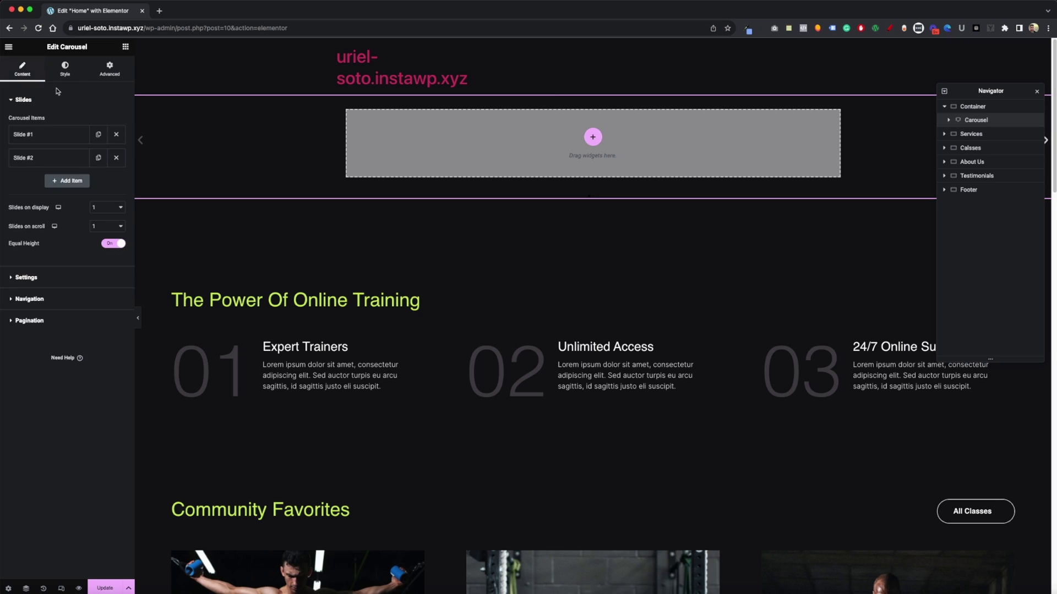
left_click(65, 135)
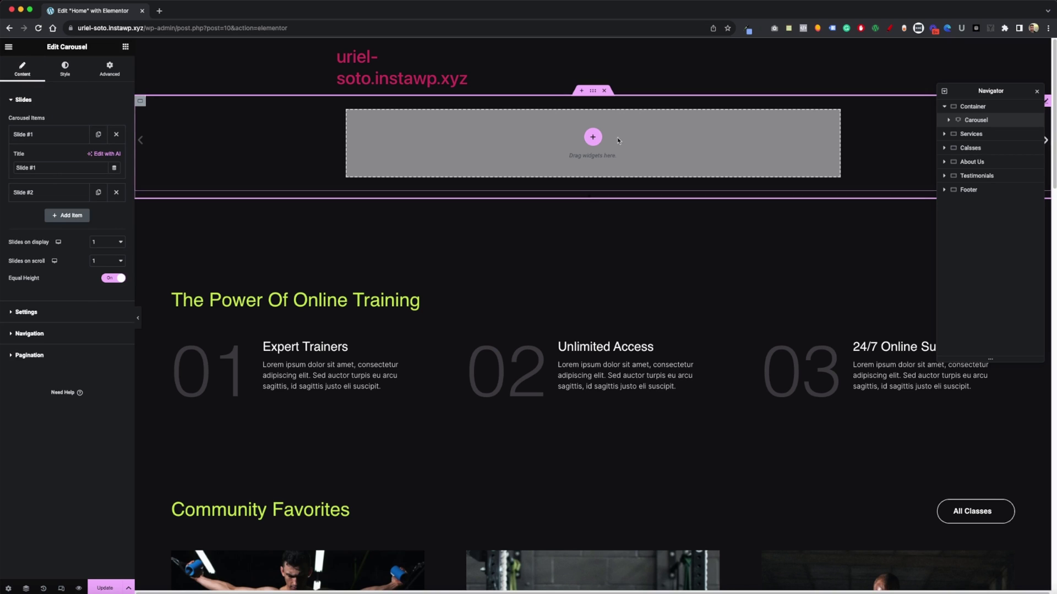
Step: Insert a single-column container in Slide #1 and set its content width to Full Width
left_click(593, 137)
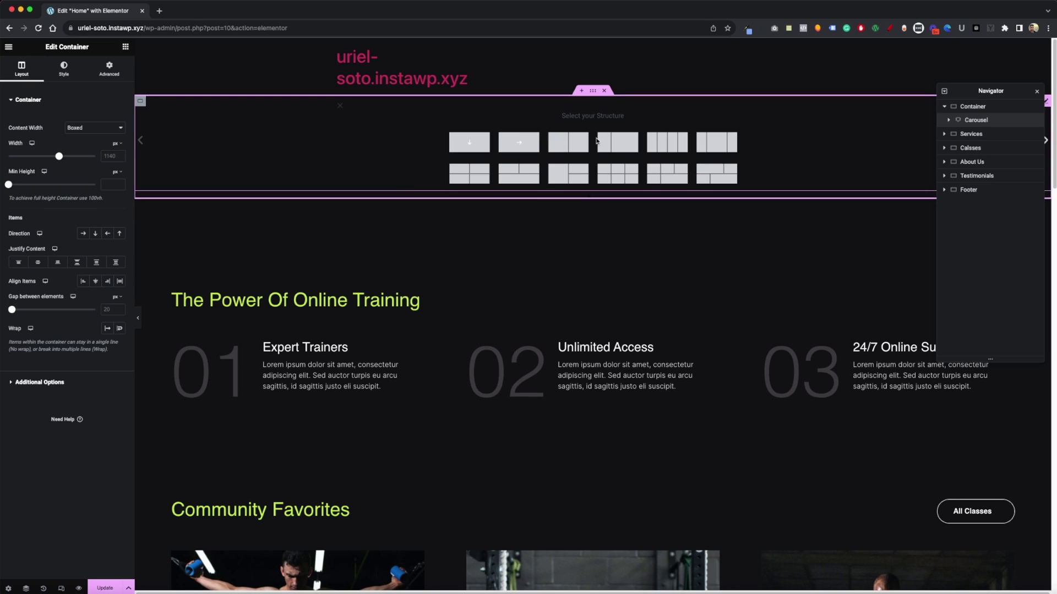
left_click(465, 144)
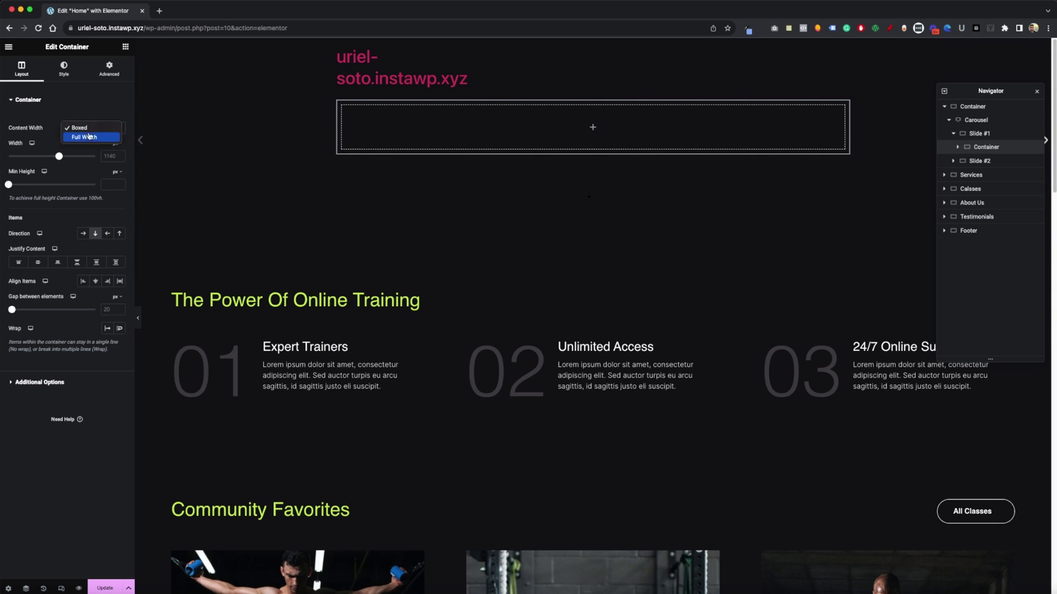
left_click(85, 138)
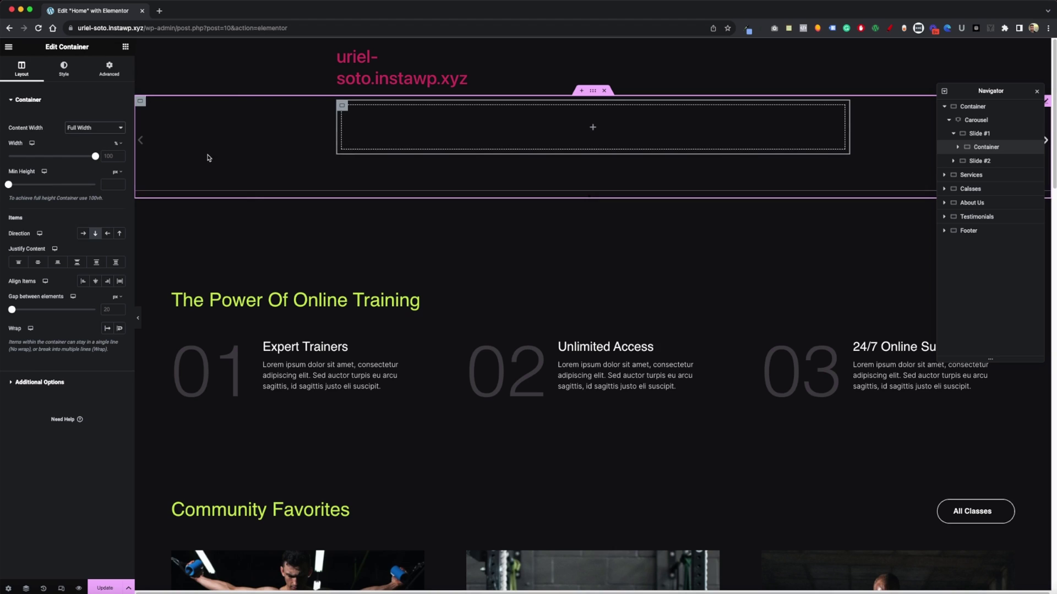
Step: Set Slide #1's content width to Full Width and the padding of the slide and its inner container to 0
left_click(979, 133)
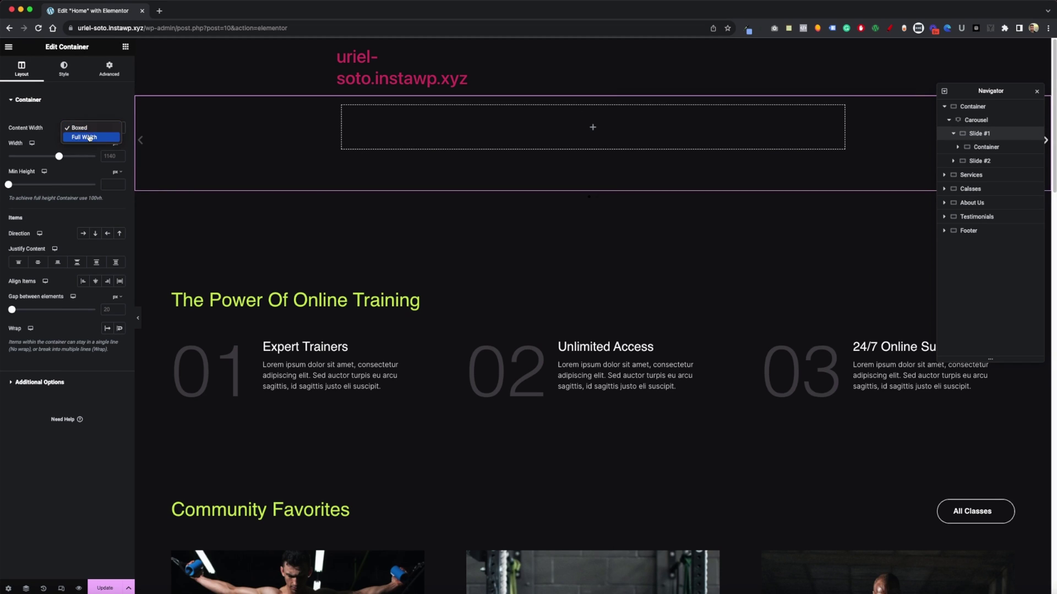
left_click(91, 132)
left_click(90, 137)
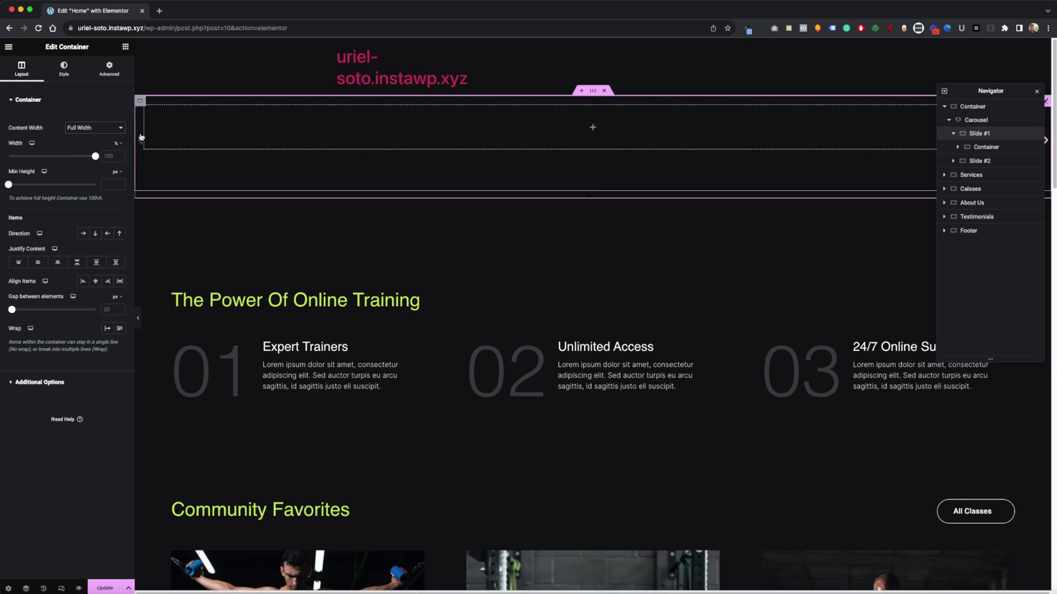
left_click(109, 69)
left_click(119, 164)
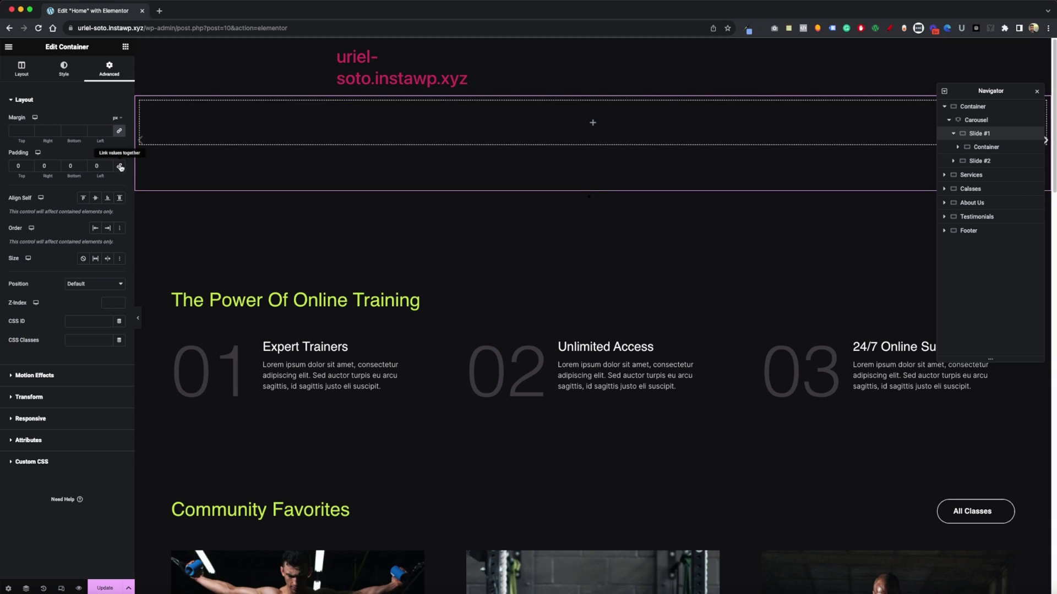
left_click(984, 147)
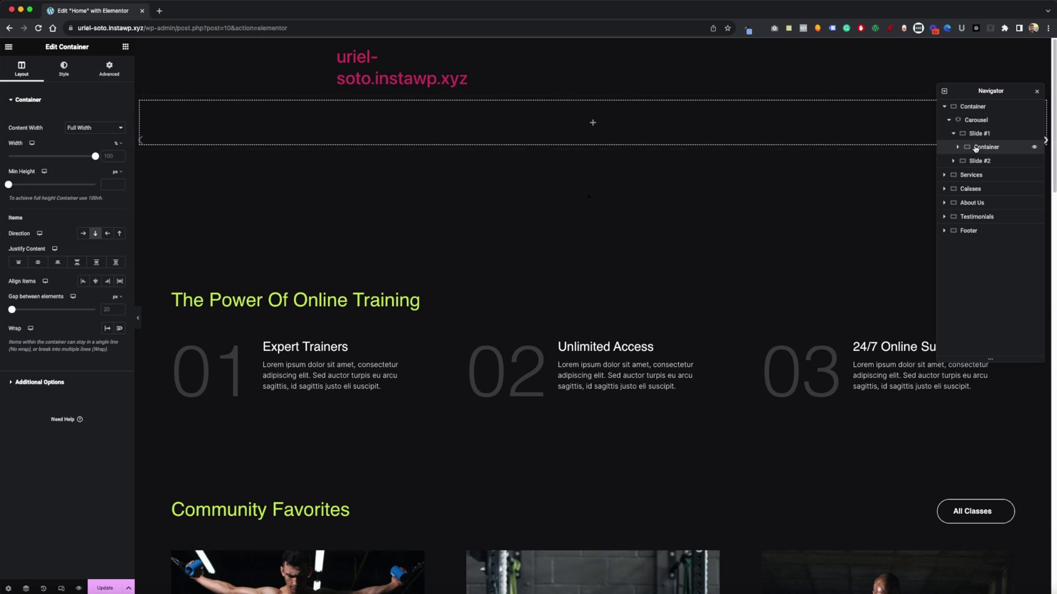
left_click(115, 75)
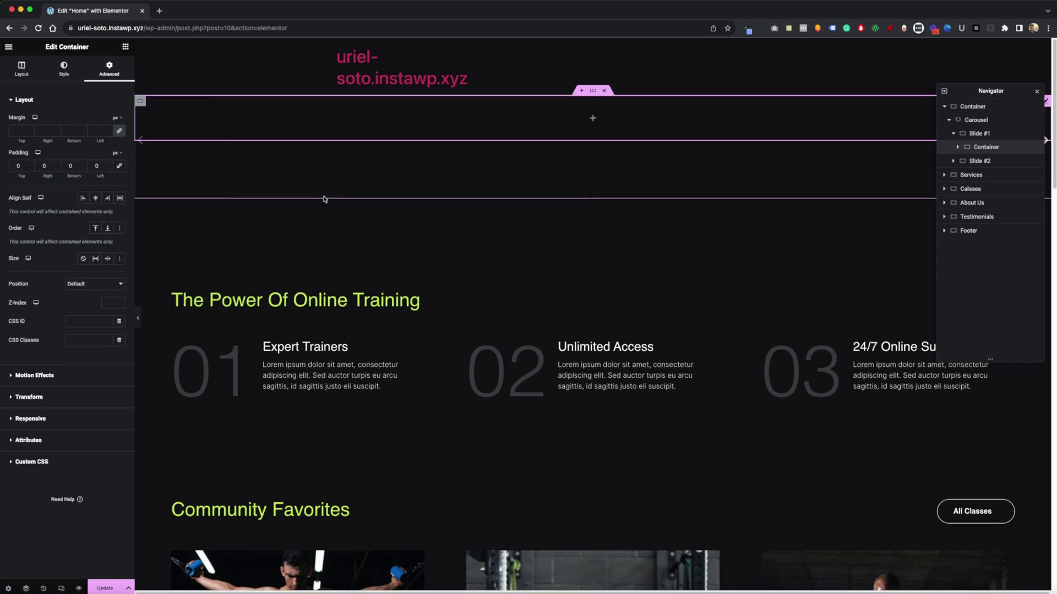
left_click(983, 147)
left_click(975, 137)
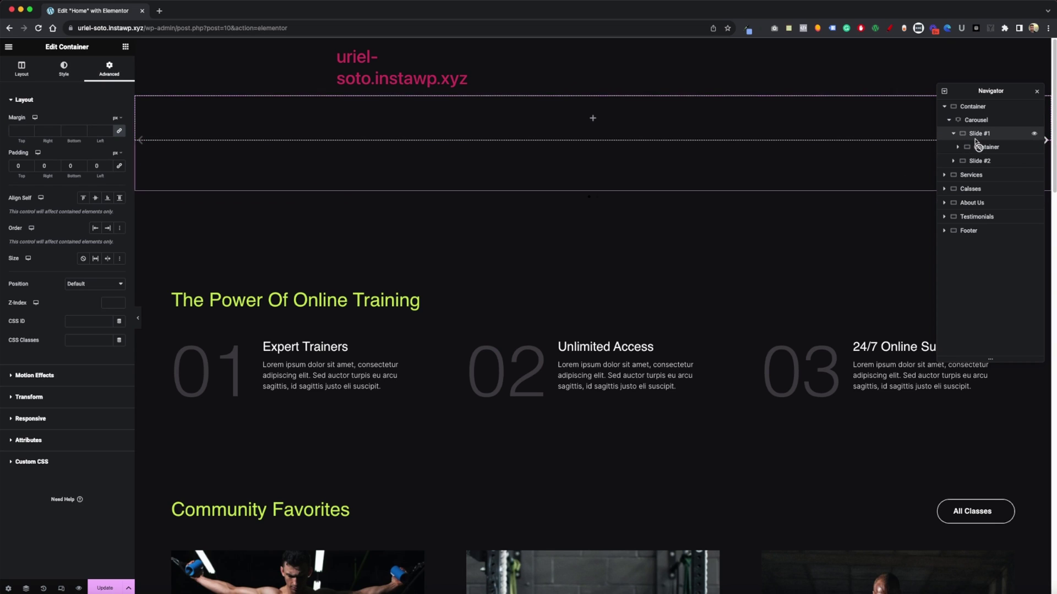
left_click(57, 73)
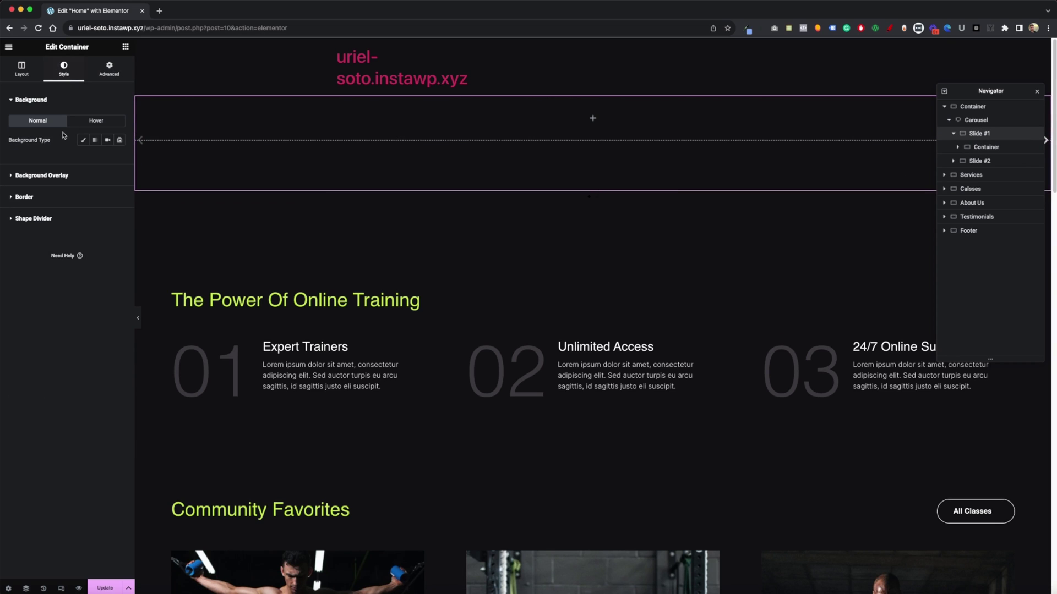
left_click(988, 148)
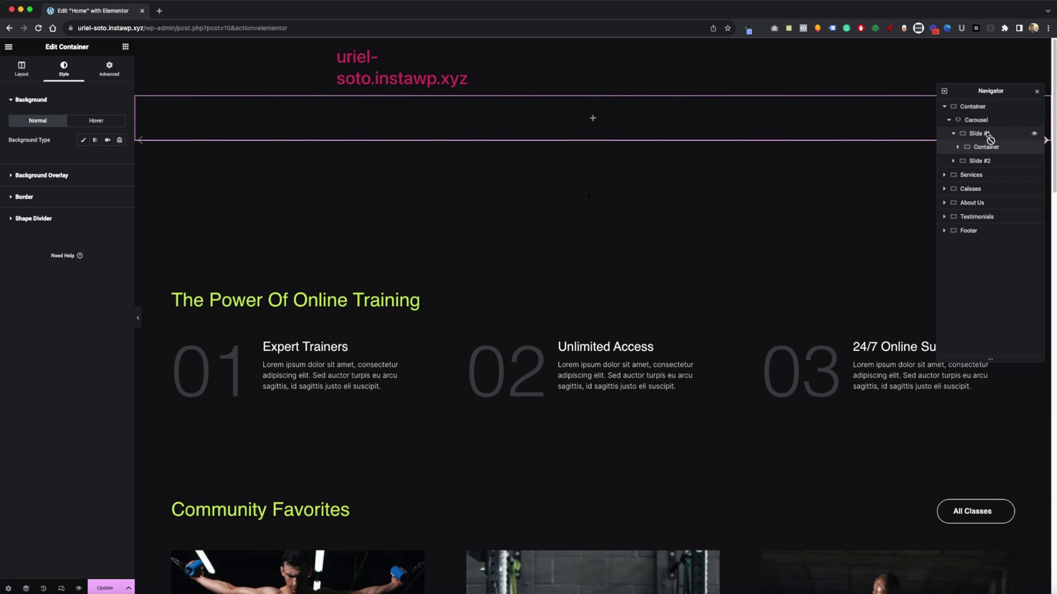
left_click(989, 136)
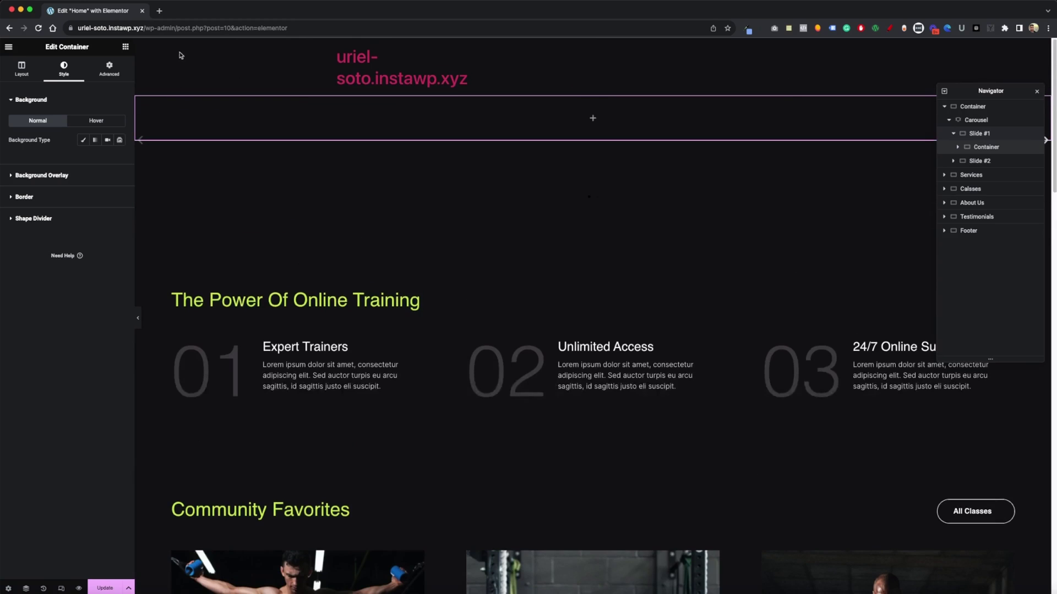
left_click(125, 46)
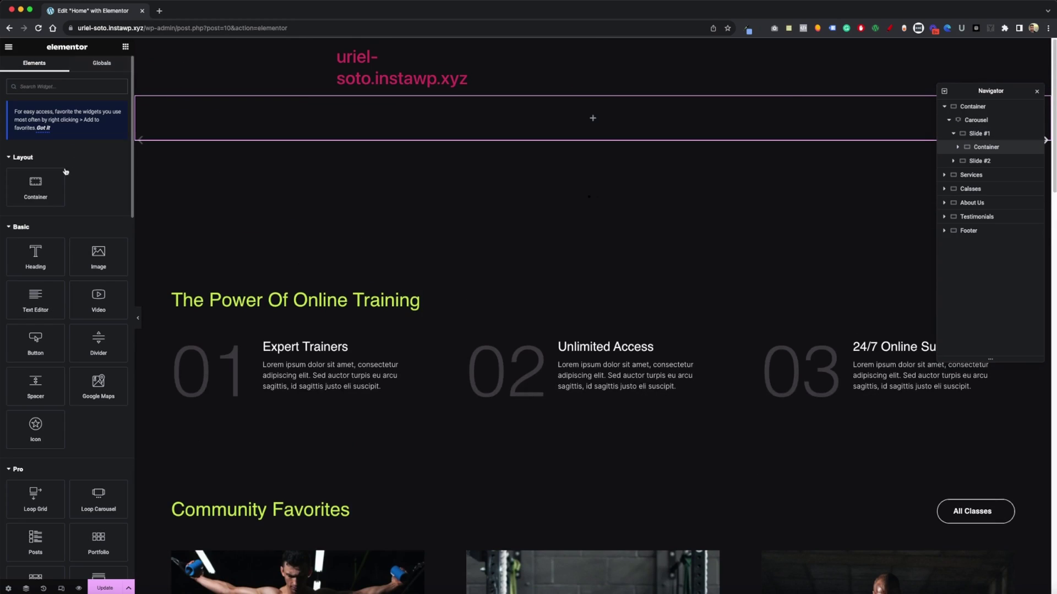
left_click_drag(89, 292, 363, 292)
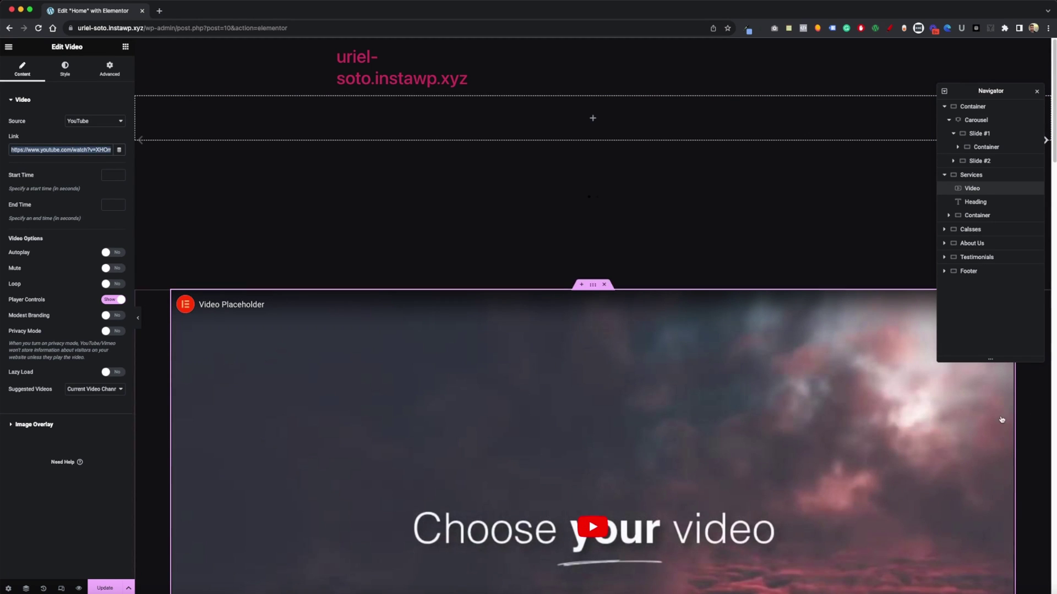
left_click(1036, 92)
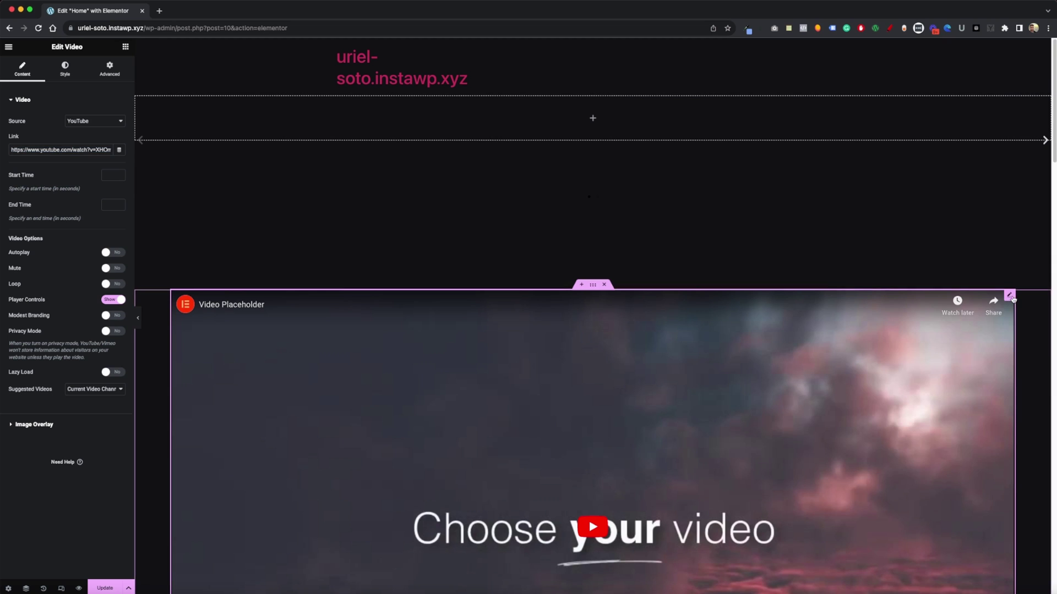
right_click(1013, 298)
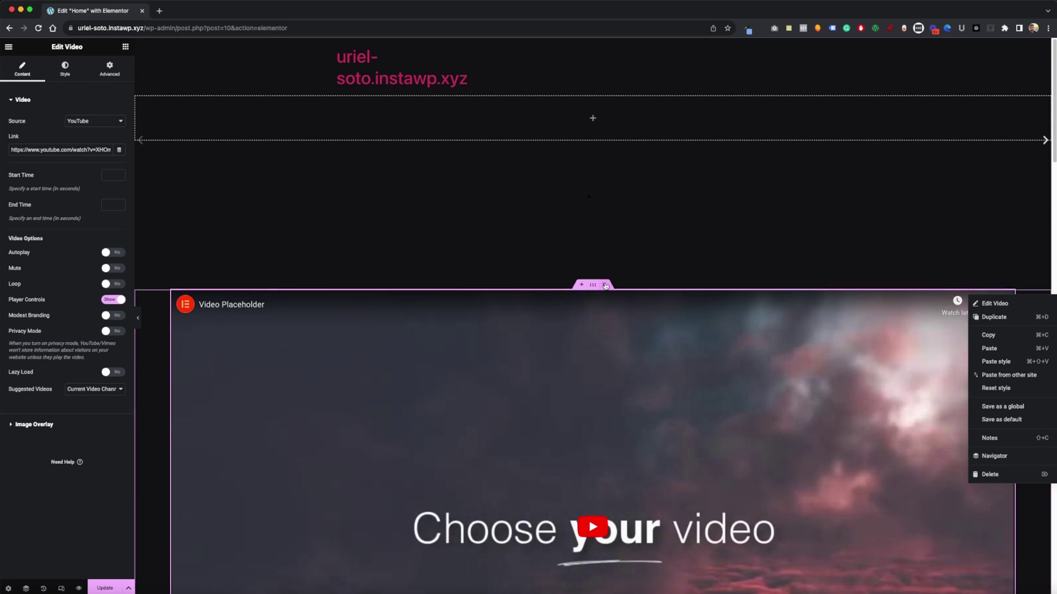
left_click(605, 285)
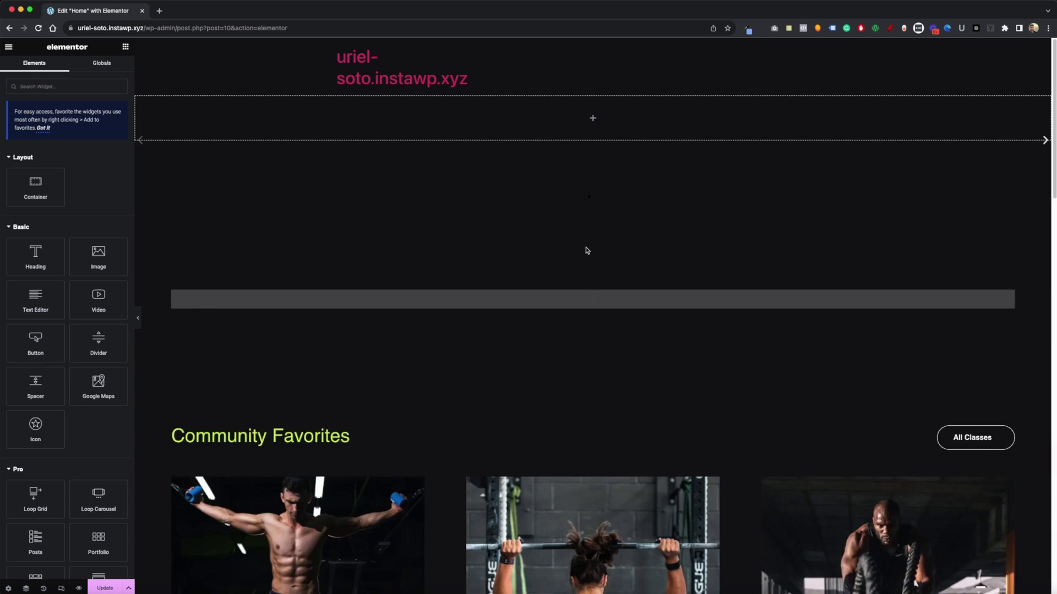
key("ctrl+z")
right_click(967, 296)
left_click(1002, 470)
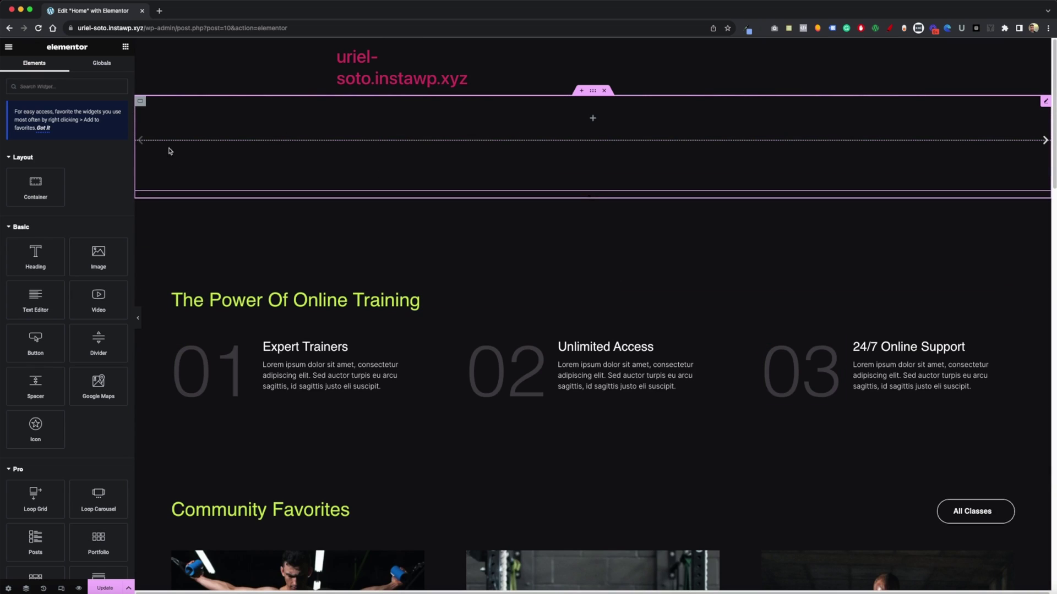
left_click(370, 105)
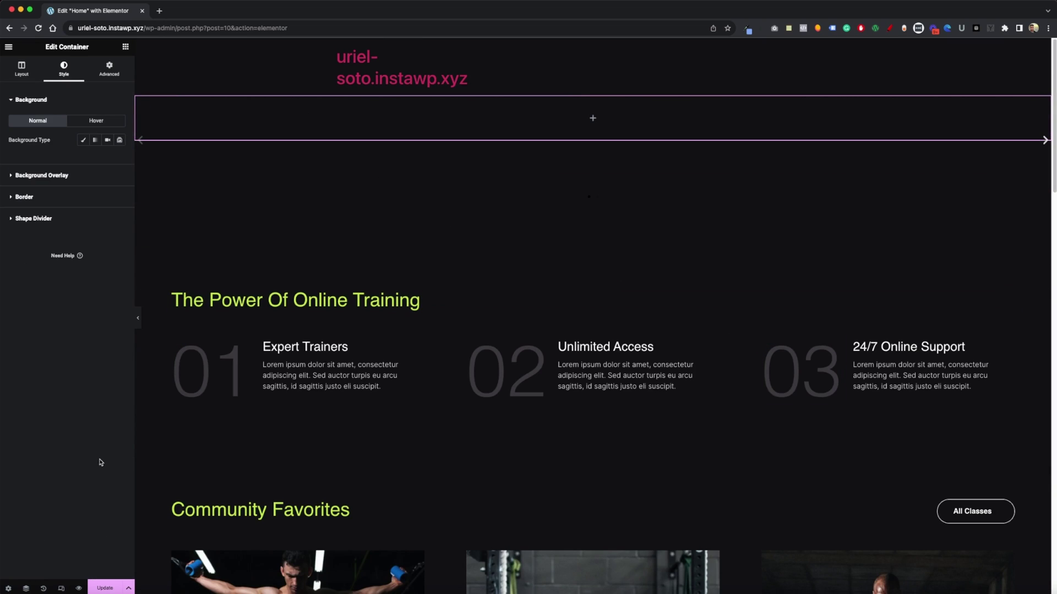
left_click(26, 588)
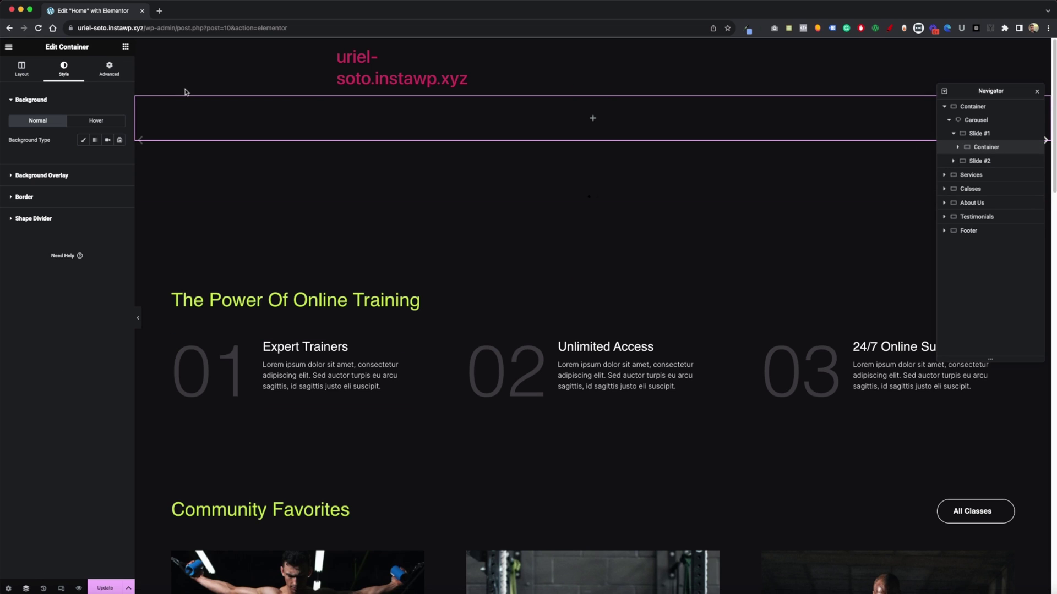
left_click(108, 141)
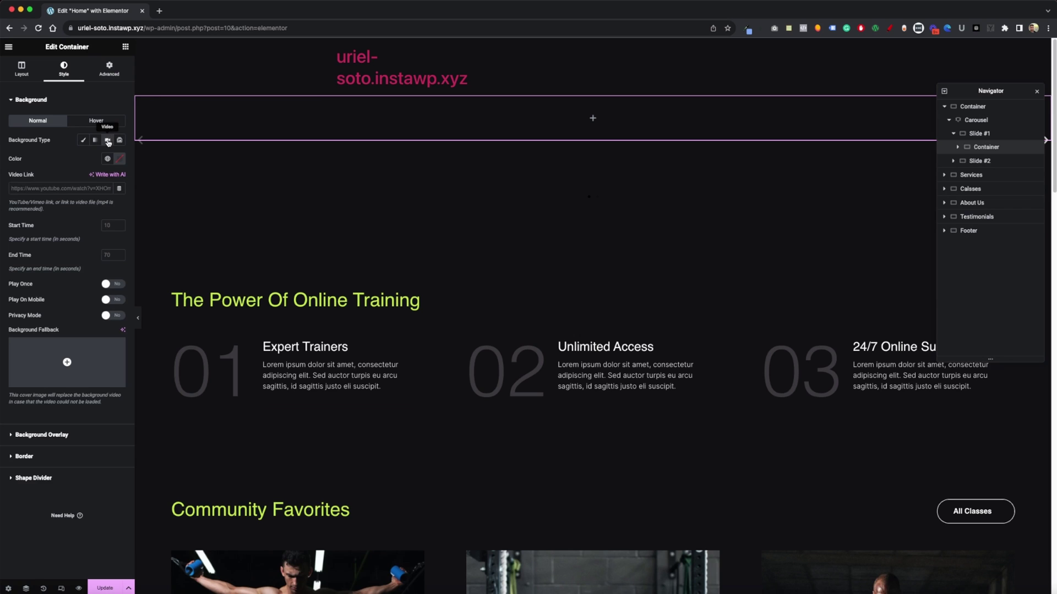
type("https://www.youtube.com/watch?v=XHOmBV4js_E")
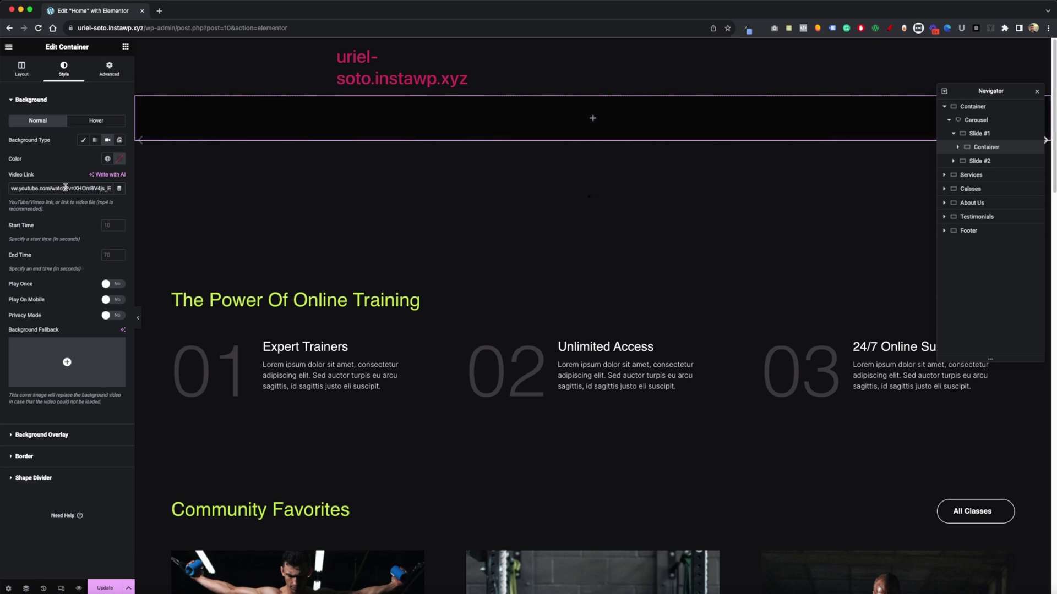
Step: Set the minimum height of Slide #1's inner container to 100 vh
left_click(22, 69)
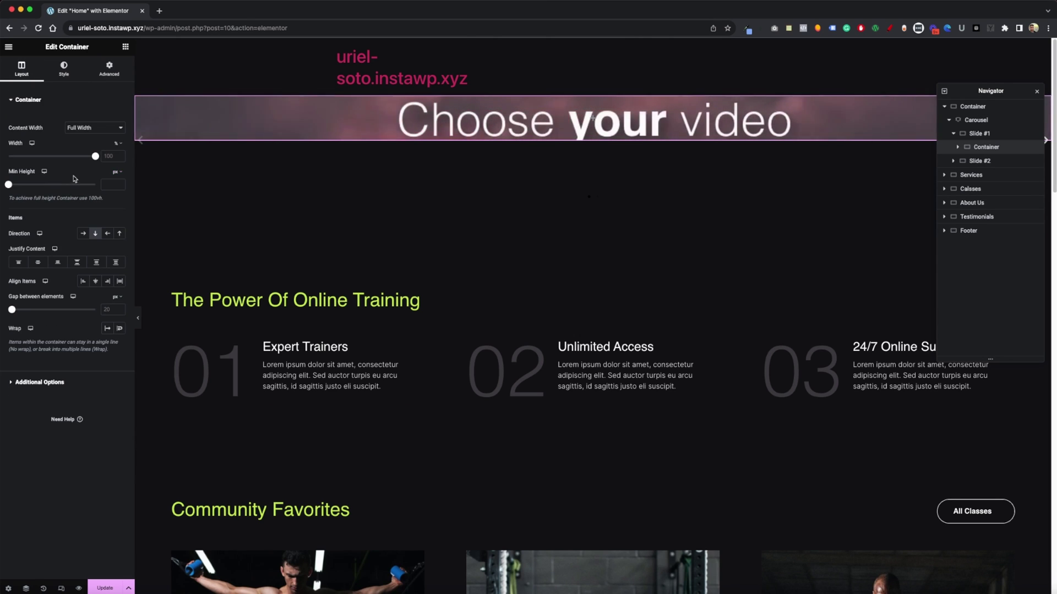
left_click(117, 173)
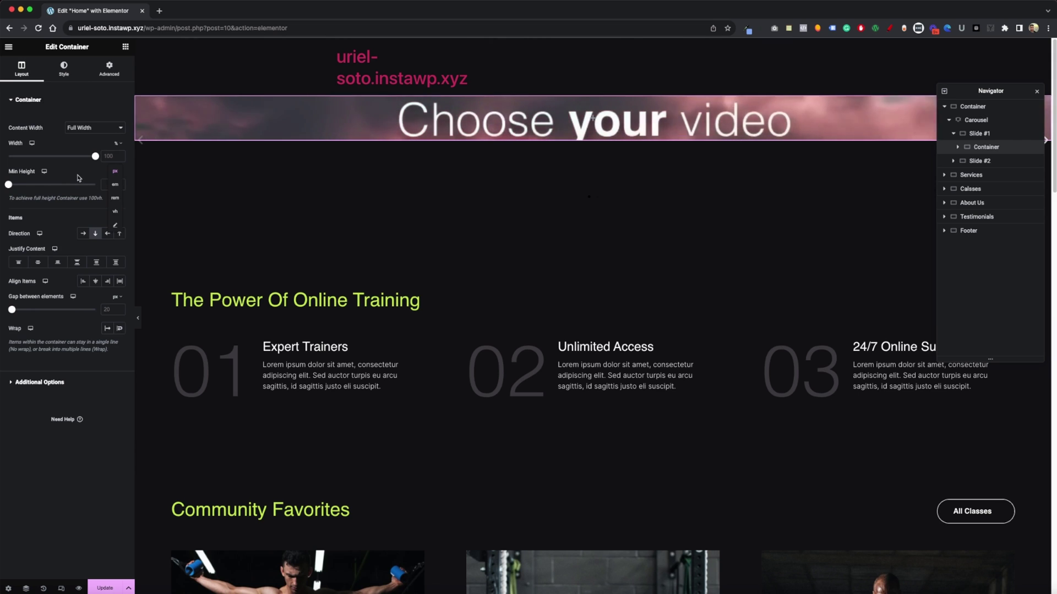
left_click_drag(19, 186, 73, 184)
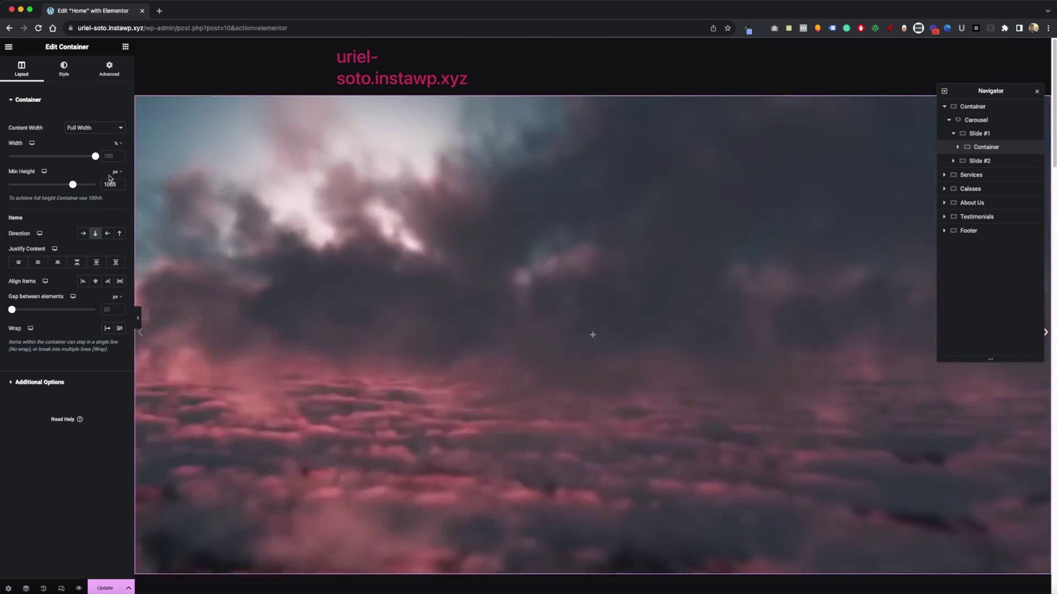
mouse_move(115, 171)
left_click(116, 212)
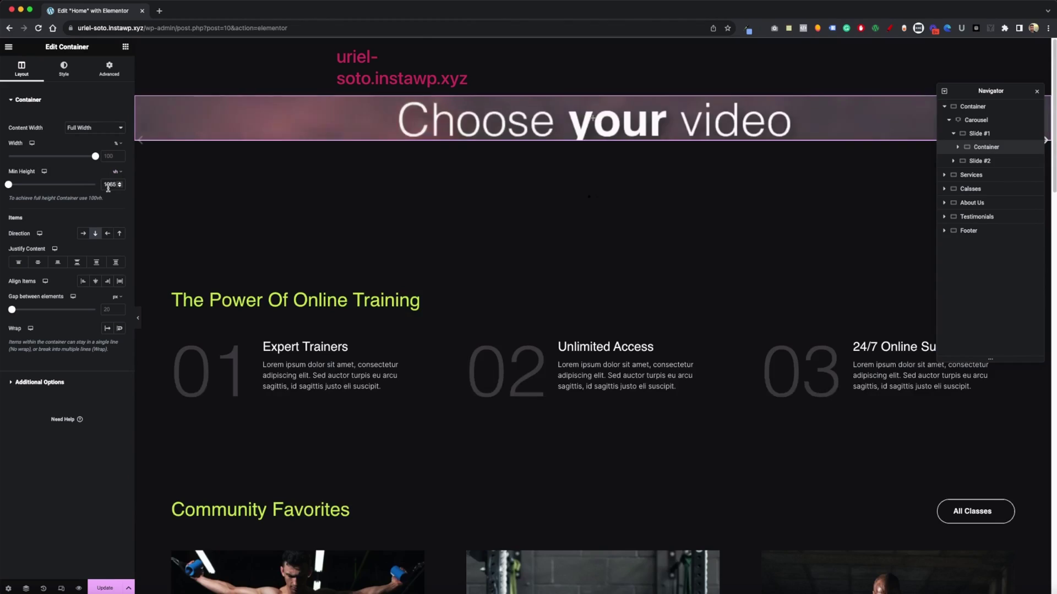
double_click(110, 184)
type("100")
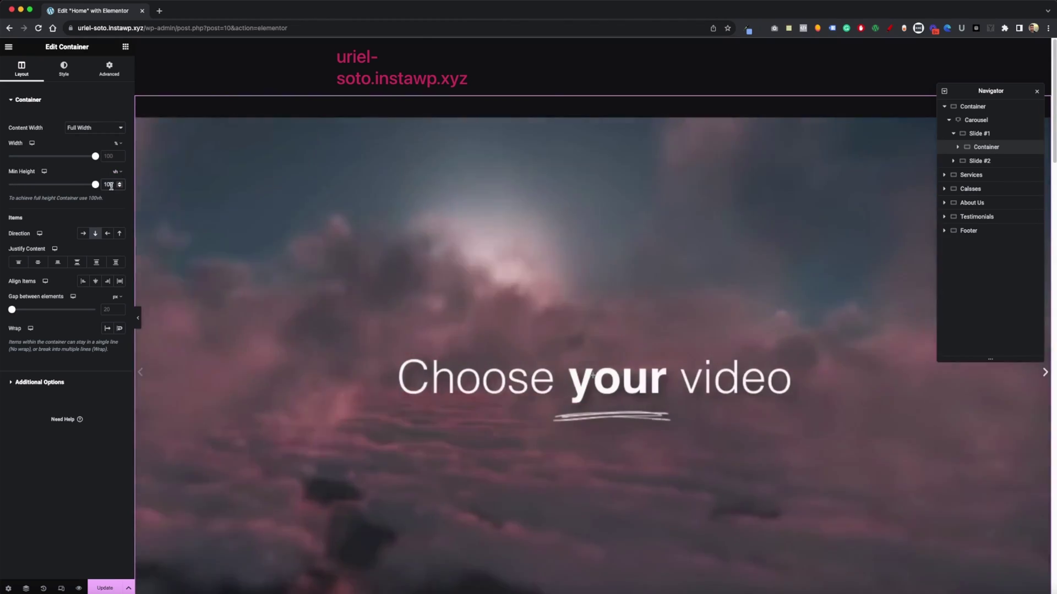
scroll(634, 275, "up", 3)
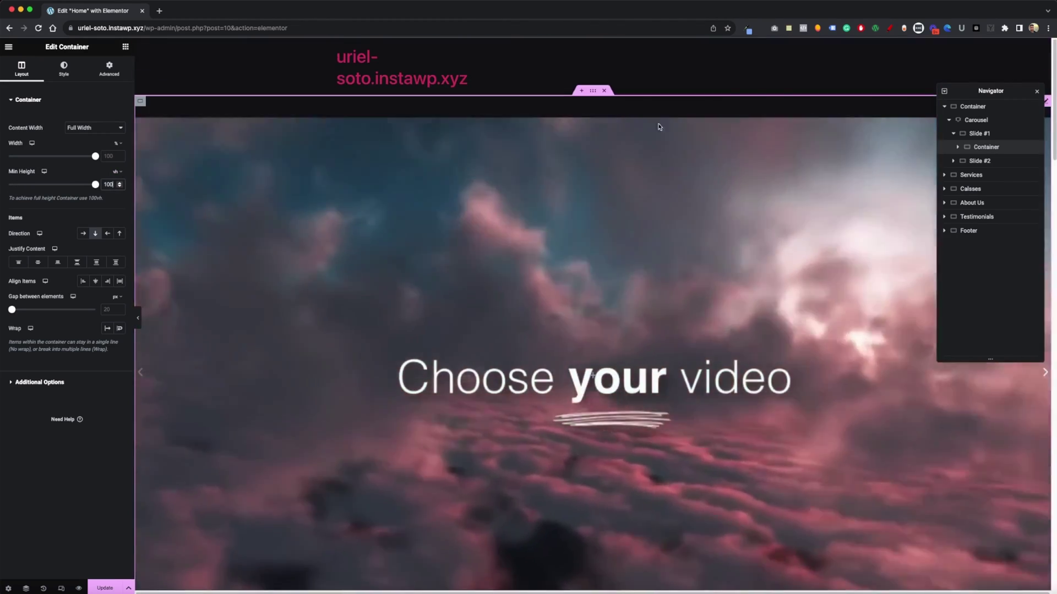
Step: Check how Slide #1's inner container fits the page and reduce its minimum height to 87 vh
left_click(976, 122)
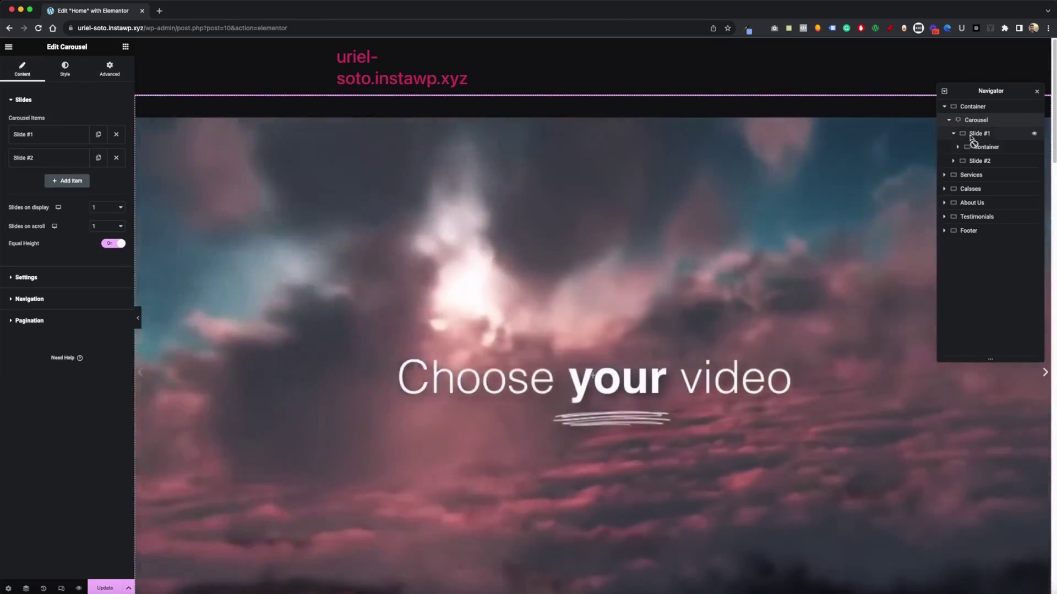
left_click(985, 147)
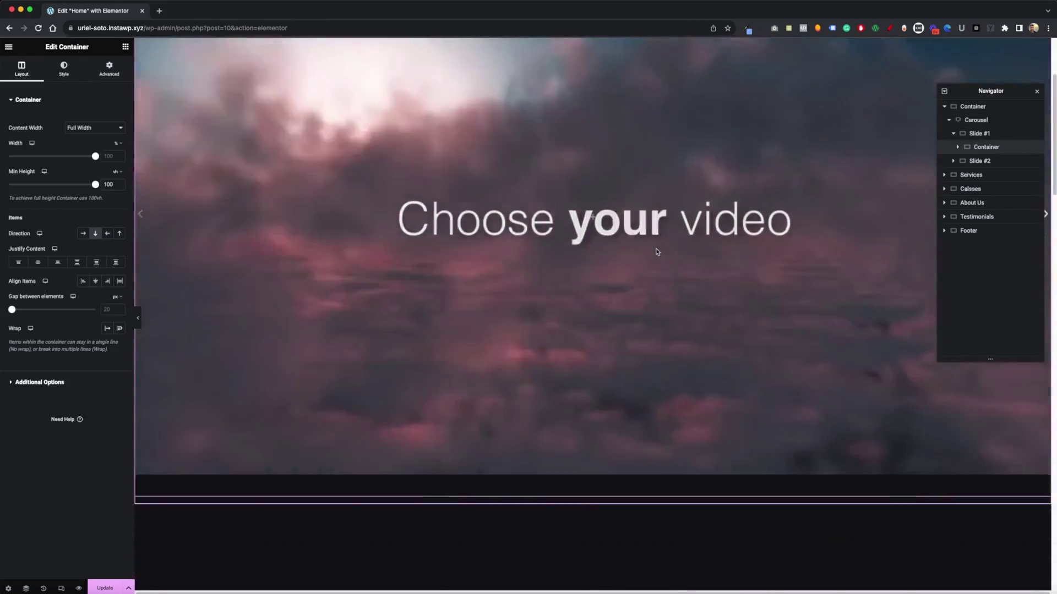
scroll(332, 231, "up", 1)
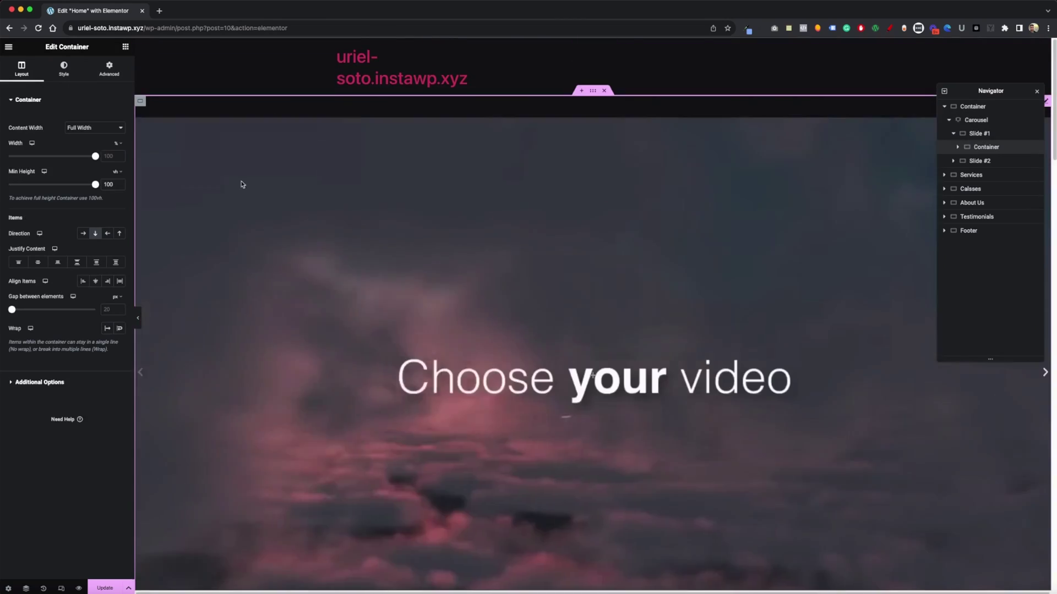
scroll(321, 163, "down", 5)
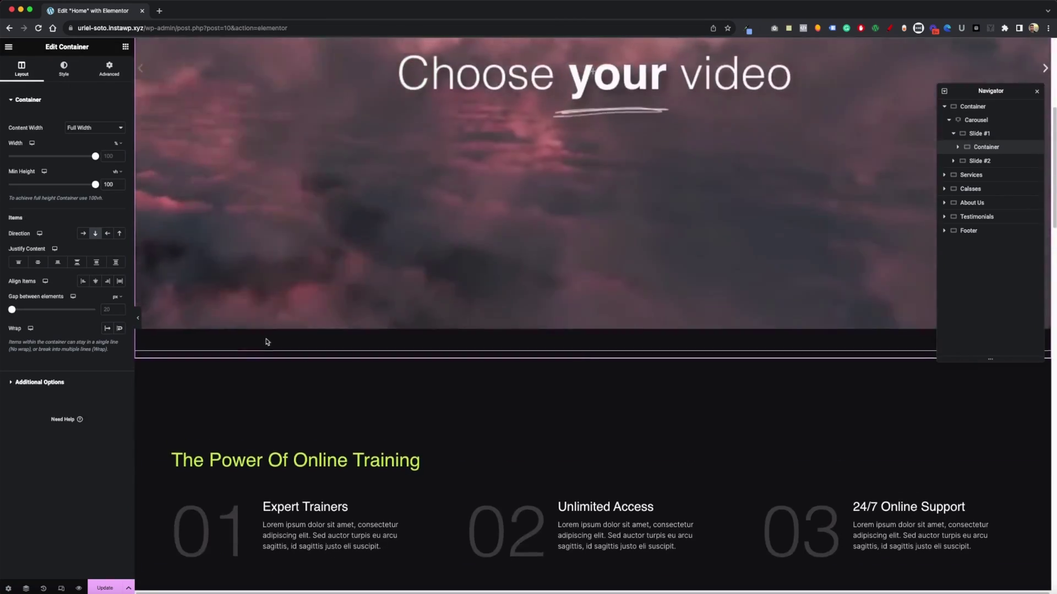
scroll(259, 337, "up", 2)
left_click_drag(96, 186, 84, 185)
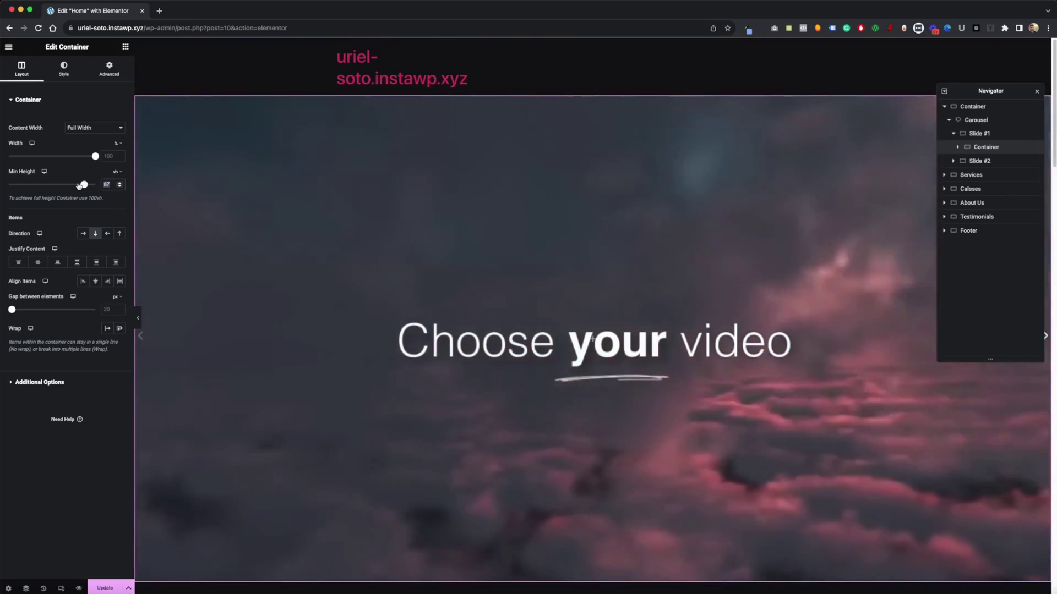
scroll(615, 279, "down", 1)
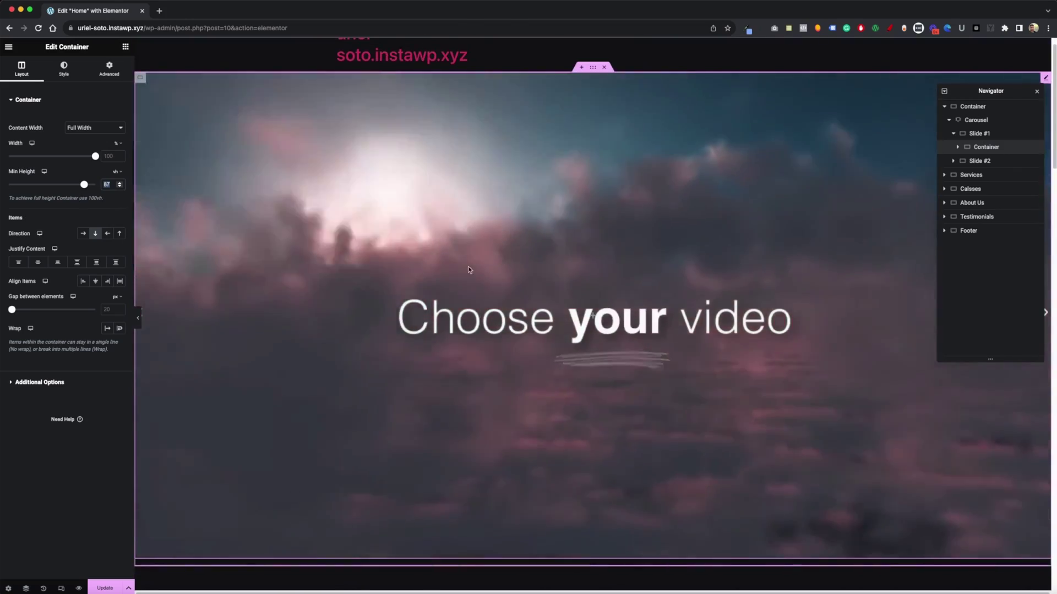
scroll(642, 291, "up", 1)
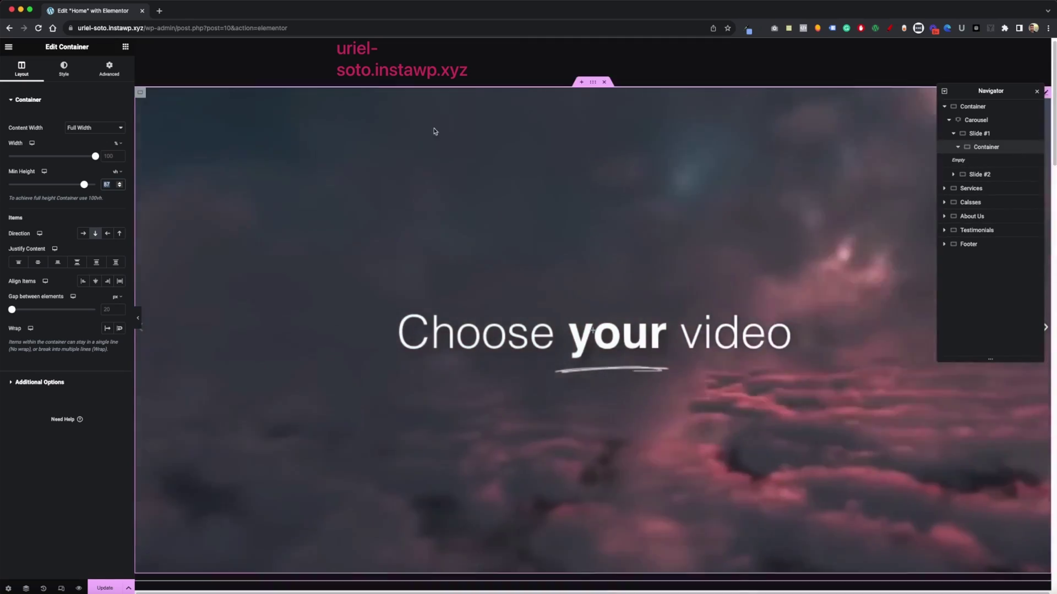
Step: Add a Heading widget to Slide #1's inner container and center the container's items vertically and horizontally
left_click(125, 47)
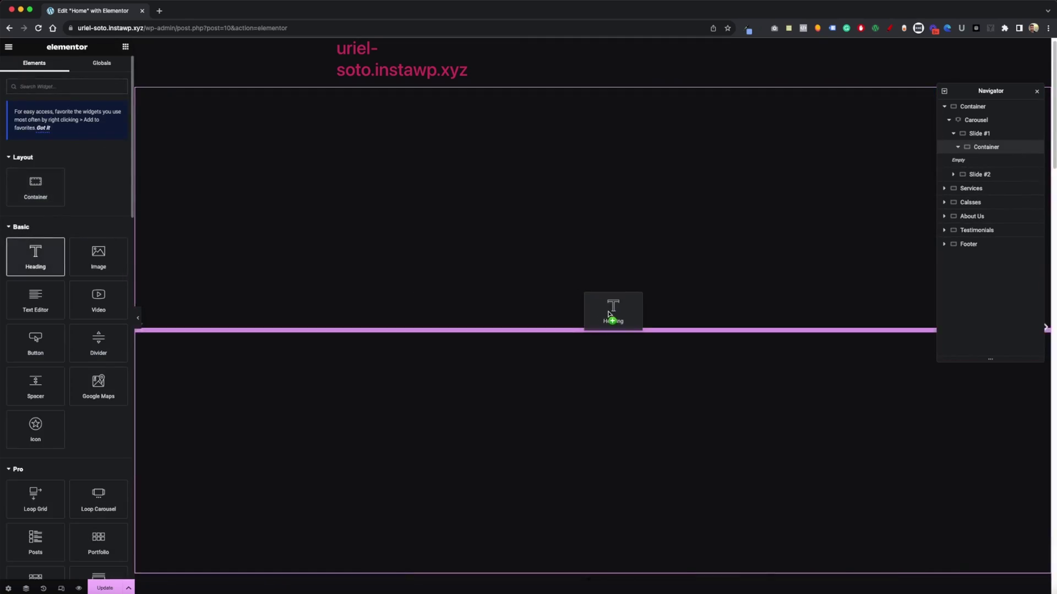
left_click_drag(608, 314, 609, 314)
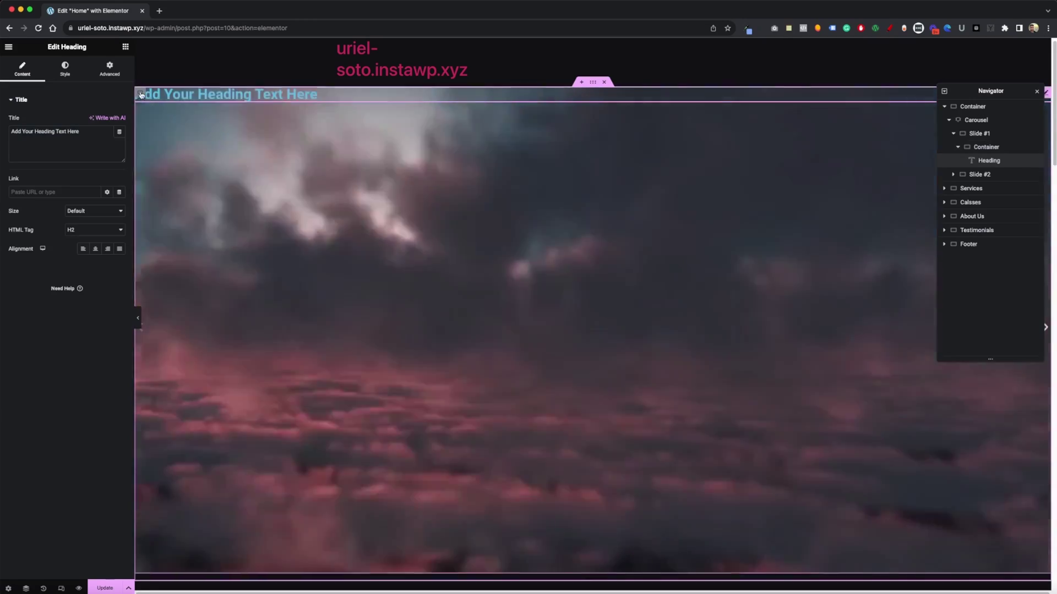
left_click(139, 100)
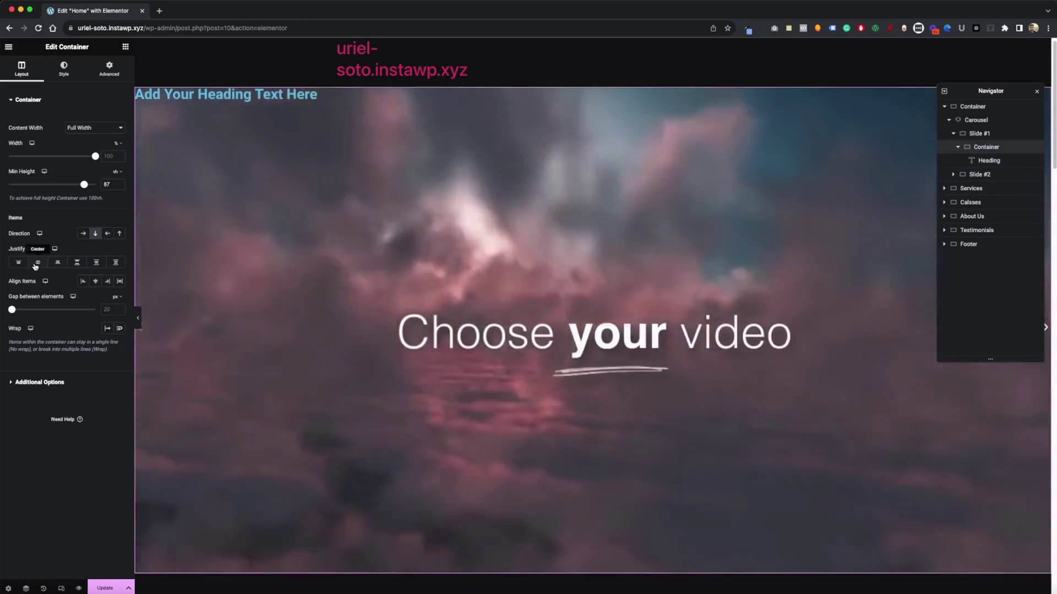
left_click(36, 265)
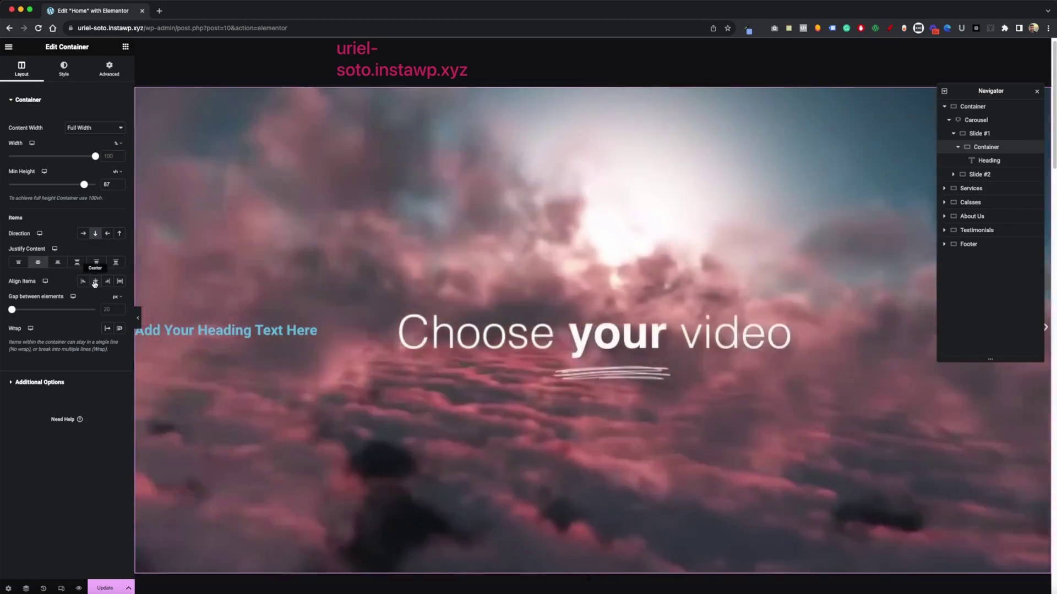
left_click(95, 281)
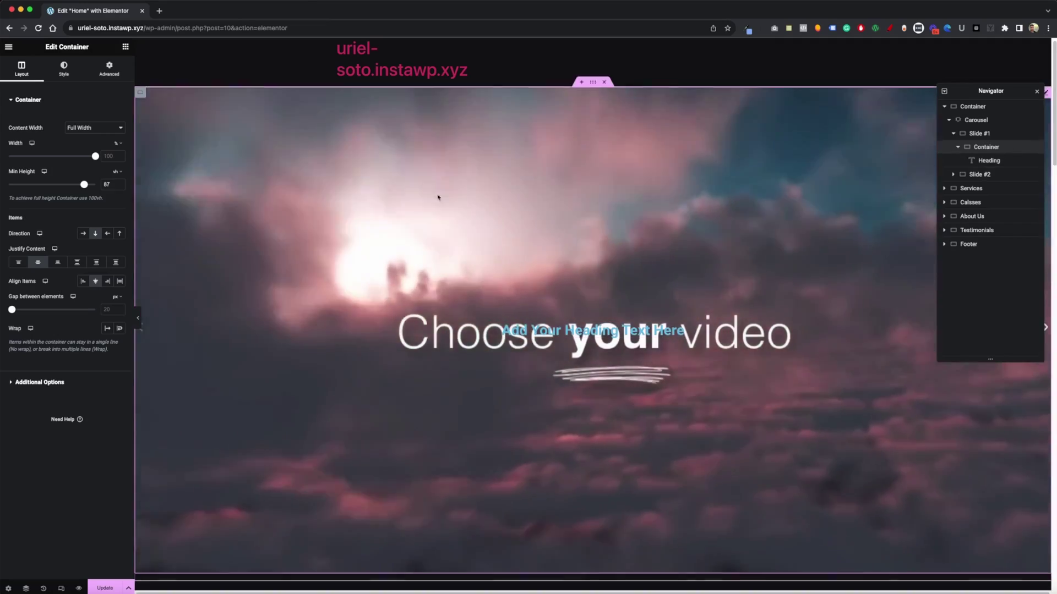
Step: Add a classic background overlay in a dark, near-black color to Slide #1's inner container
left_click(64, 70)
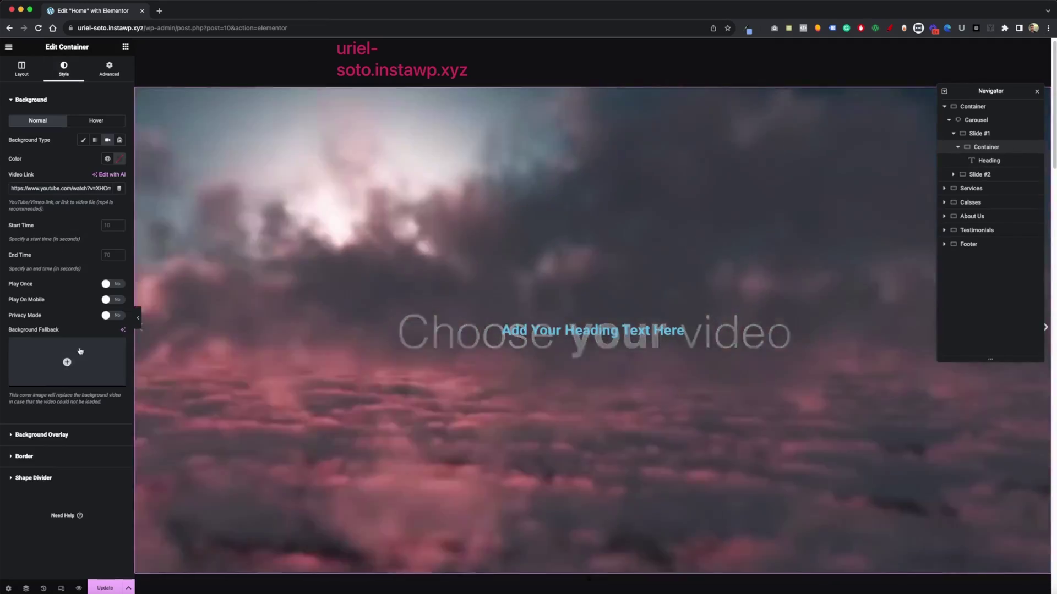
left_click(69, 435)
left_click(107, 172)
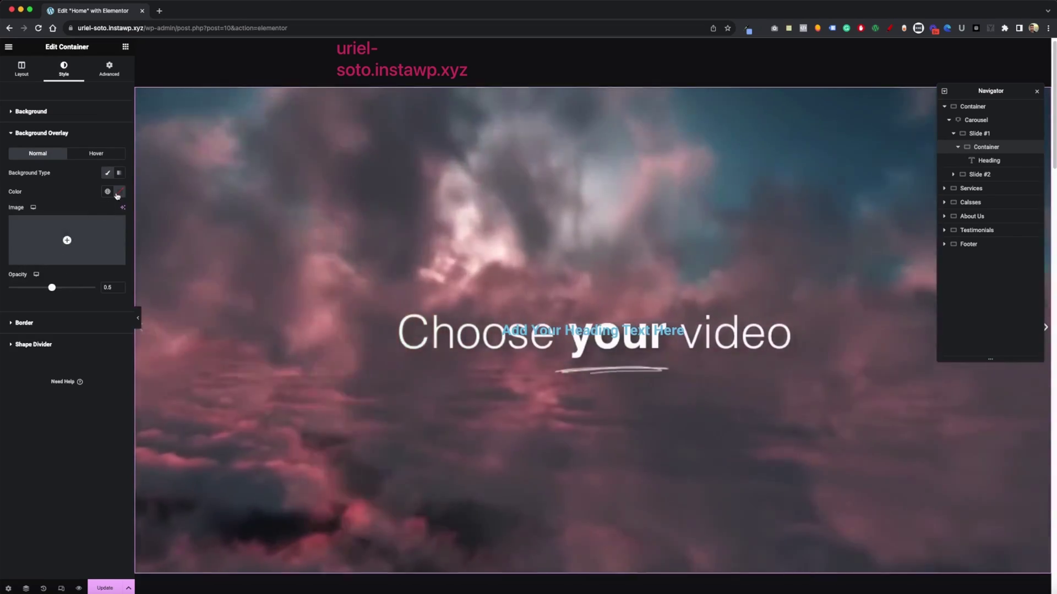
left_click(119, 191)
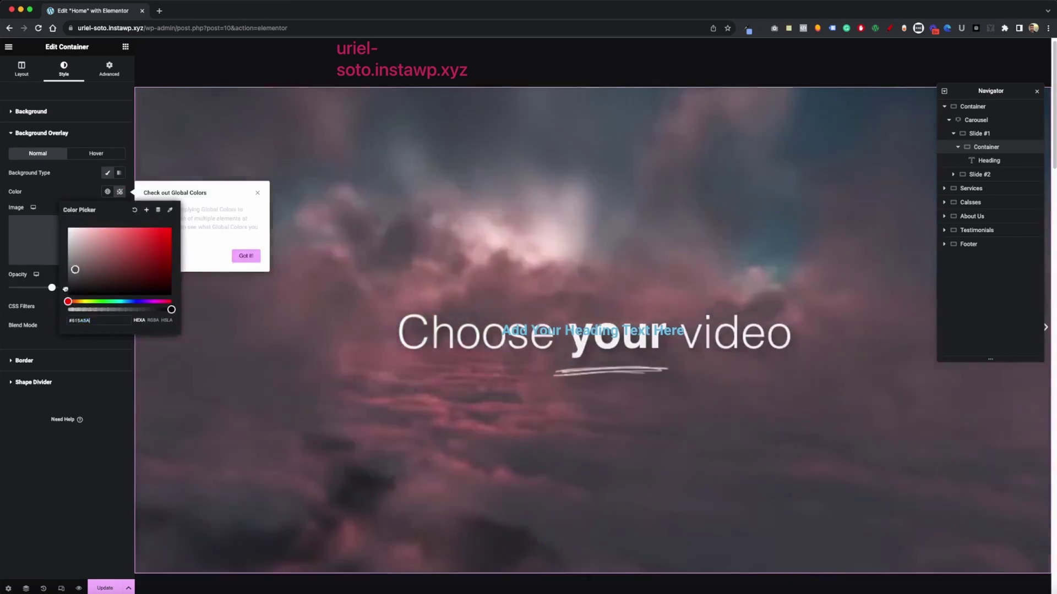
left_click(72, 281)
left_click(547, 370)
Step: Set the slide heading's text color to white and enlarge its font size
left_click(506, 329)
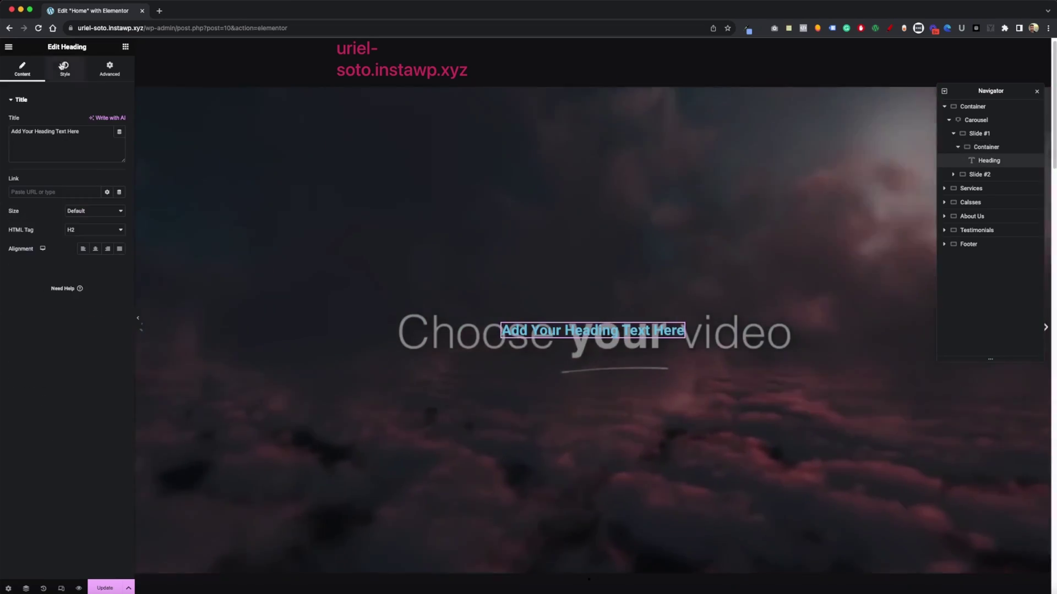
left_click(63, 65)
left_click(119, 120)
left_click(67, 158)
left_click(55, 120)
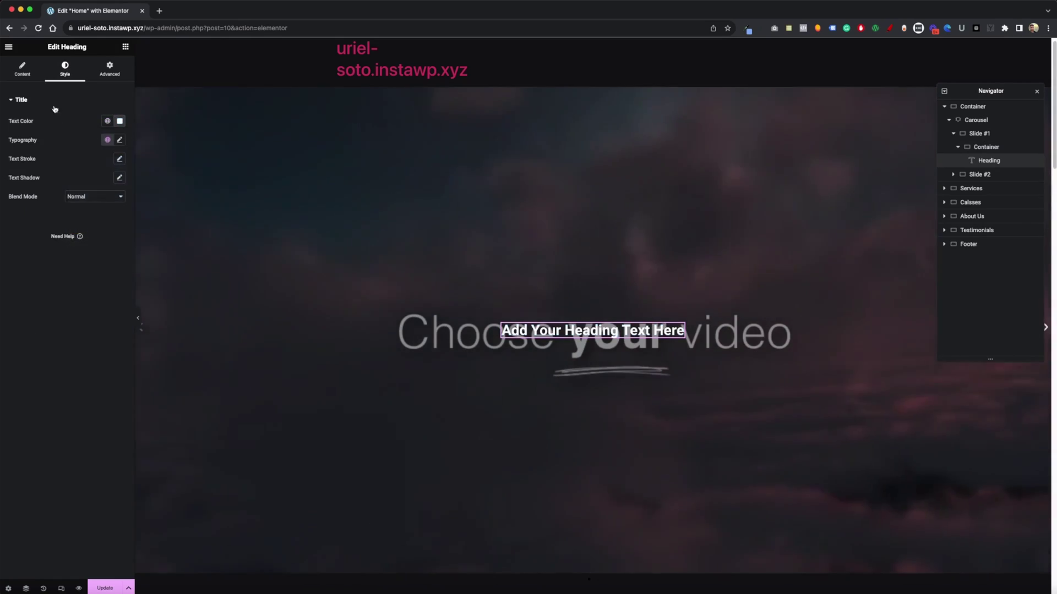
left_click(120, 140)
left_click_drag(16, 211, 31, 211)
left_click(109, 69)
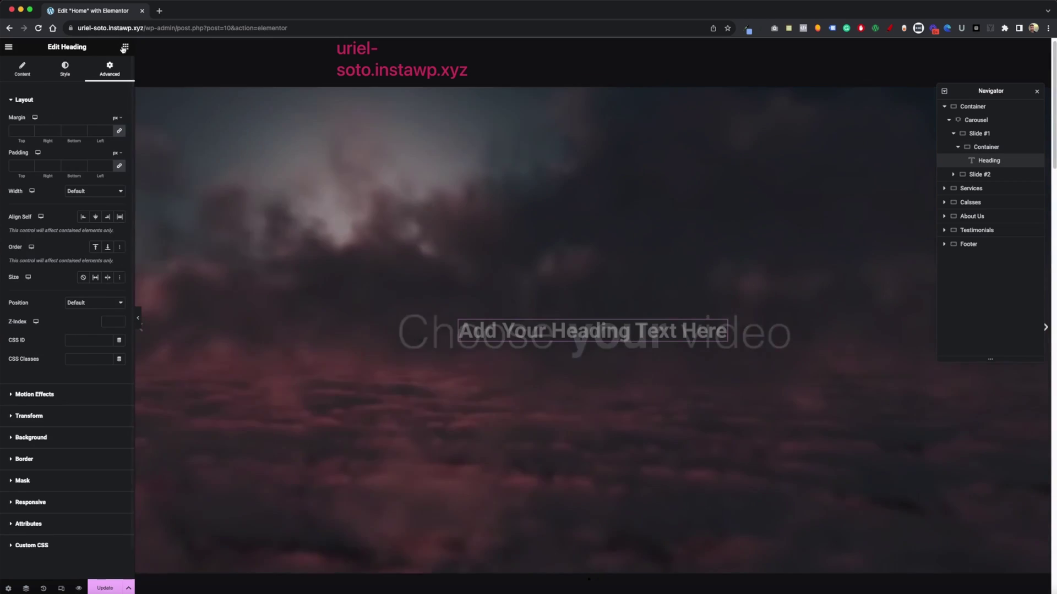
Step: Add a Text Editor widget to Slide #1 below its inner container
left_click(124, 49)
left_click_drag(35, 300, 287, 314)
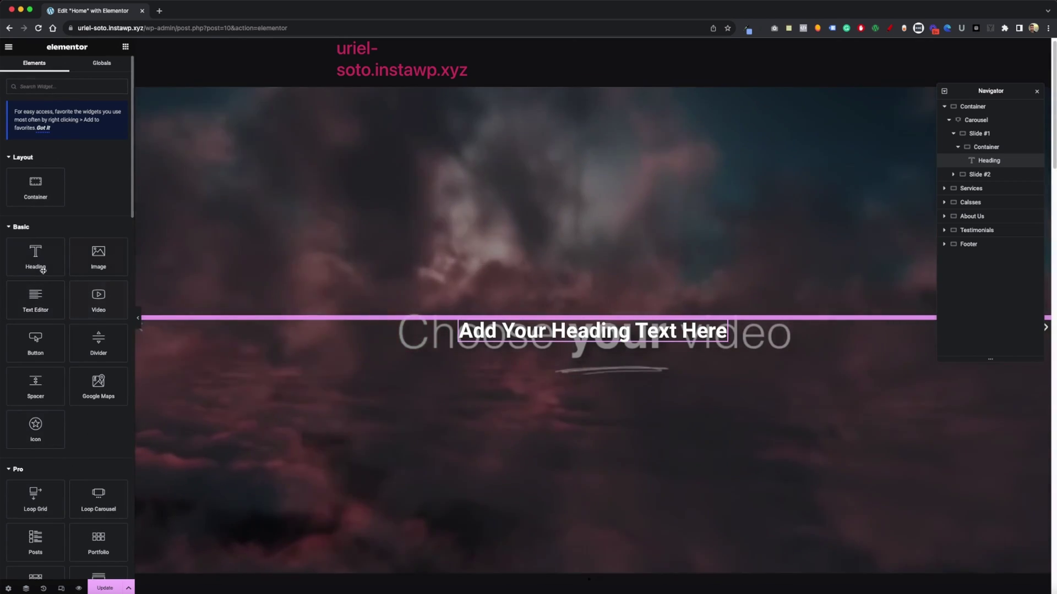
left_click_drag(36, 300, 136, 322)
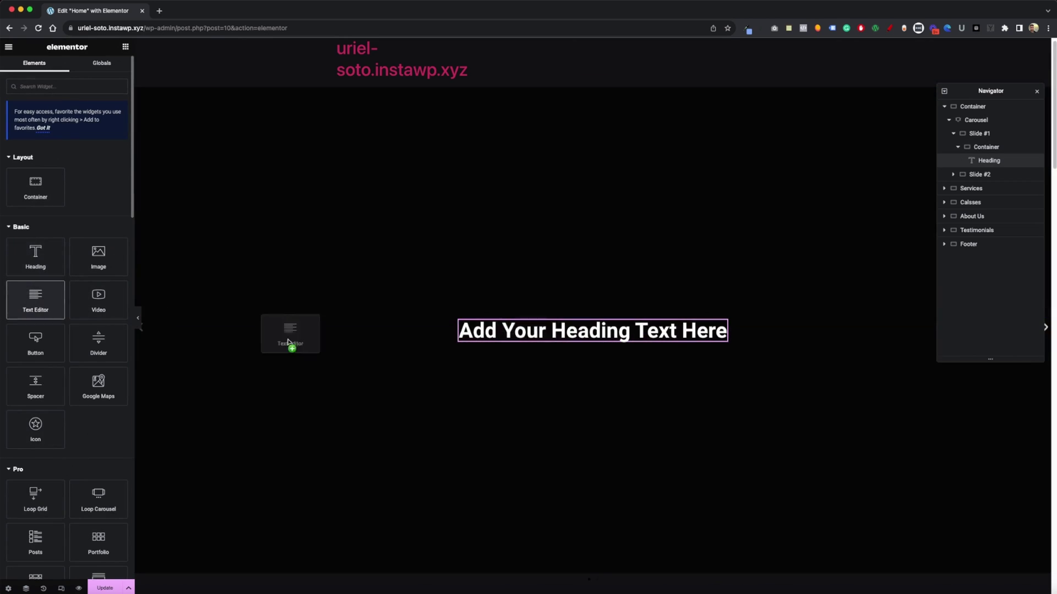
left_click_drag(559, 349, 560, 350)
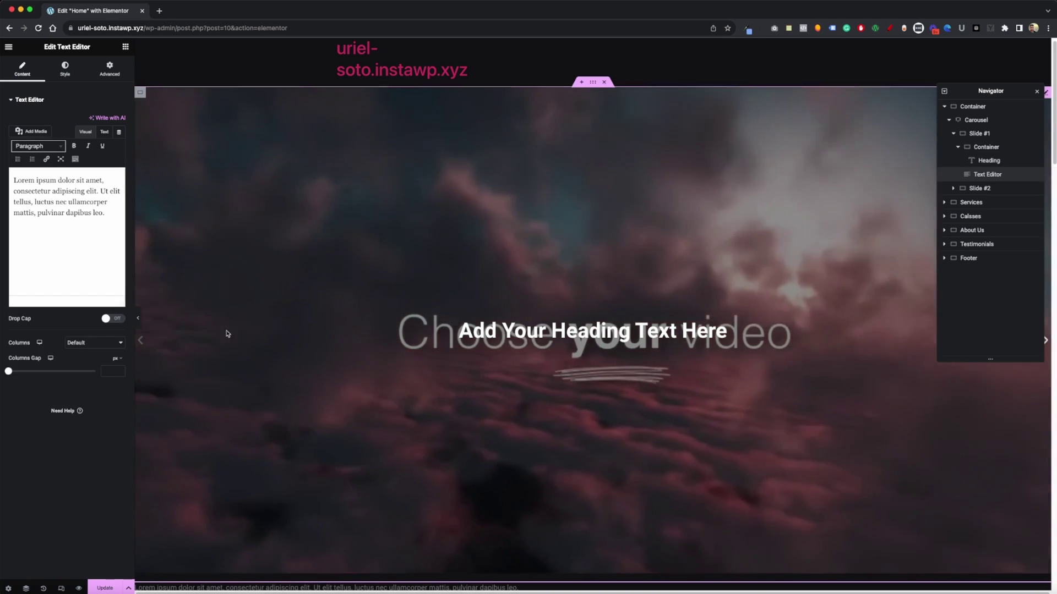
Step: Move the Text Editor widget into Slide #1's inner container, directly below the heading
scroll(427, 295, "down", 3)
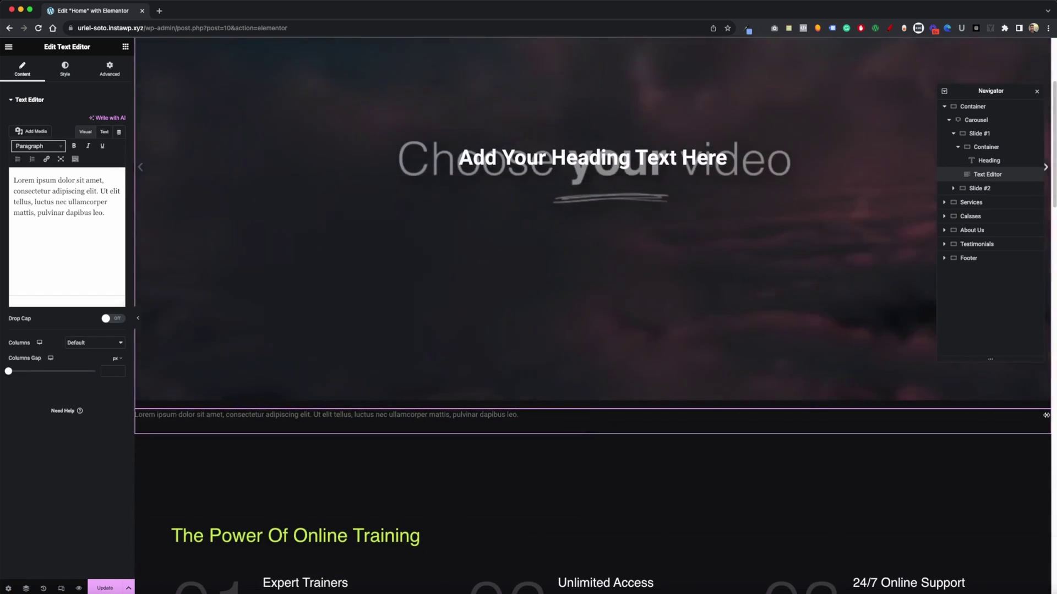
left_click(718, 248)
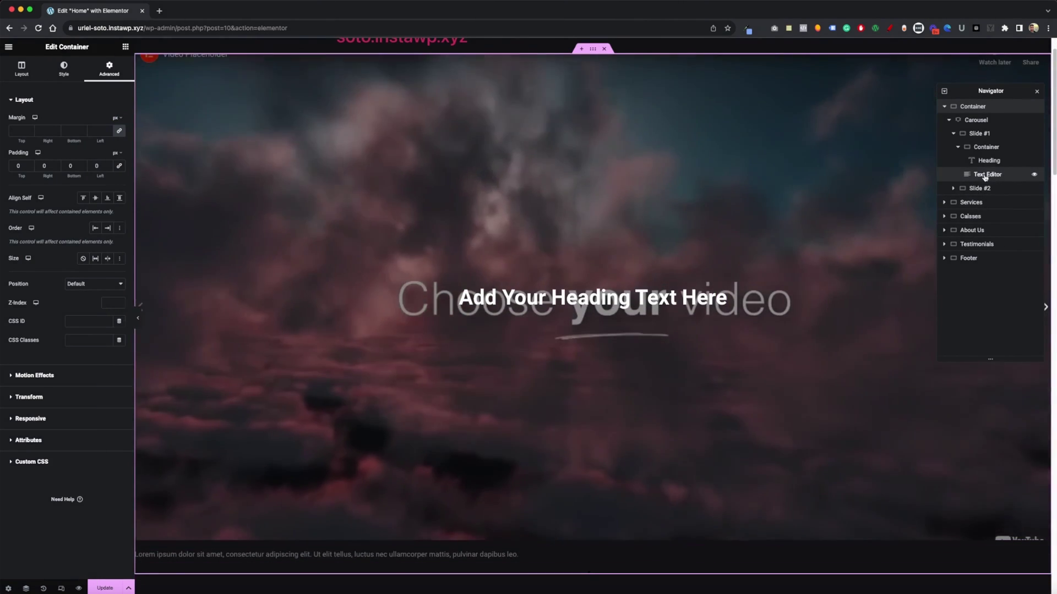
left_click(981, 174)
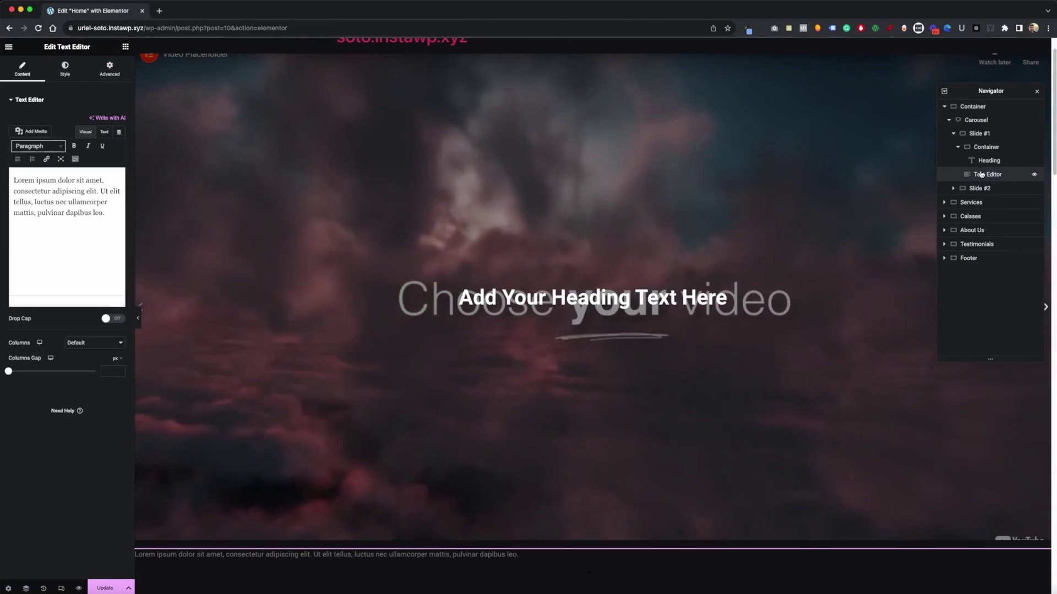
mouse_move(982, 175)
left_mouse_down()
mouse_move(993, 164)
mouse_move(998, 173)
left_mouse_up()
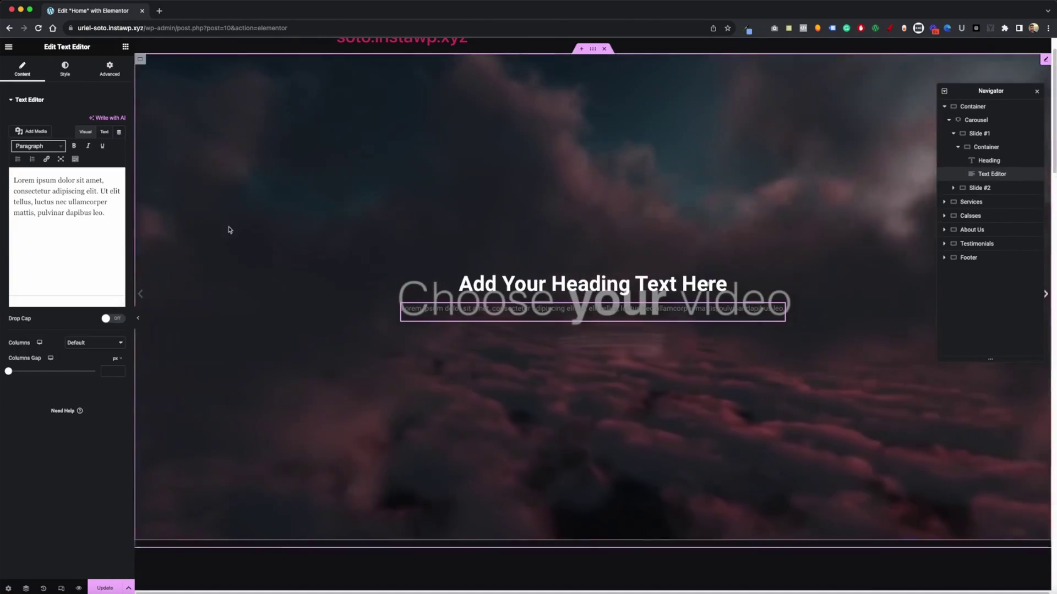
Step: Set the slide's Text Editor text color to white (#FFFFFF) and its font size to 23 px
left_click(64, 69)
left_click(119, 140)
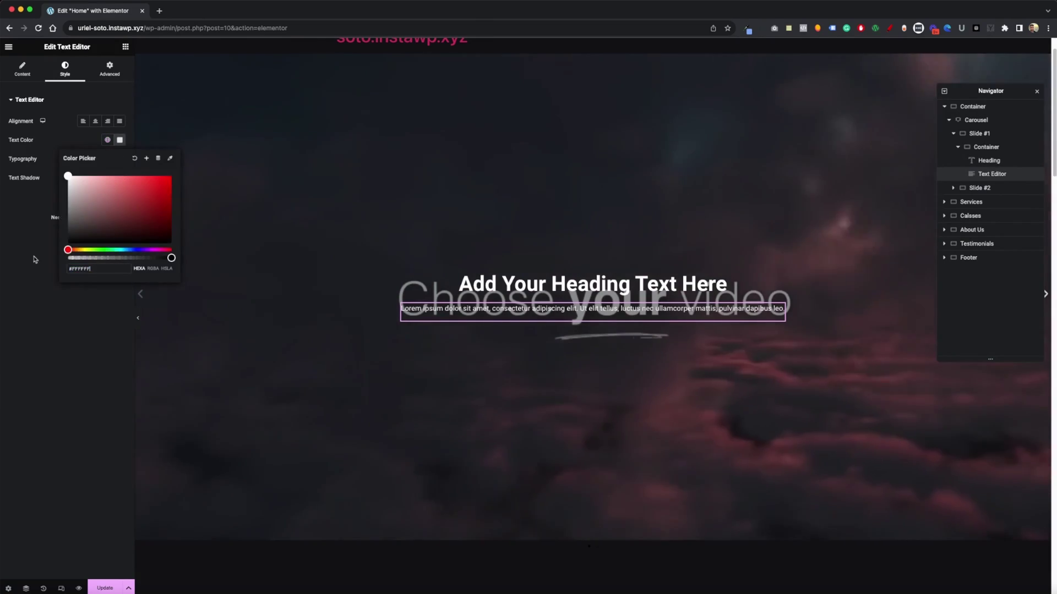
left_click(96, 185)
left_click(119, 159)
left_click_drag(21, 228, 23, 229)
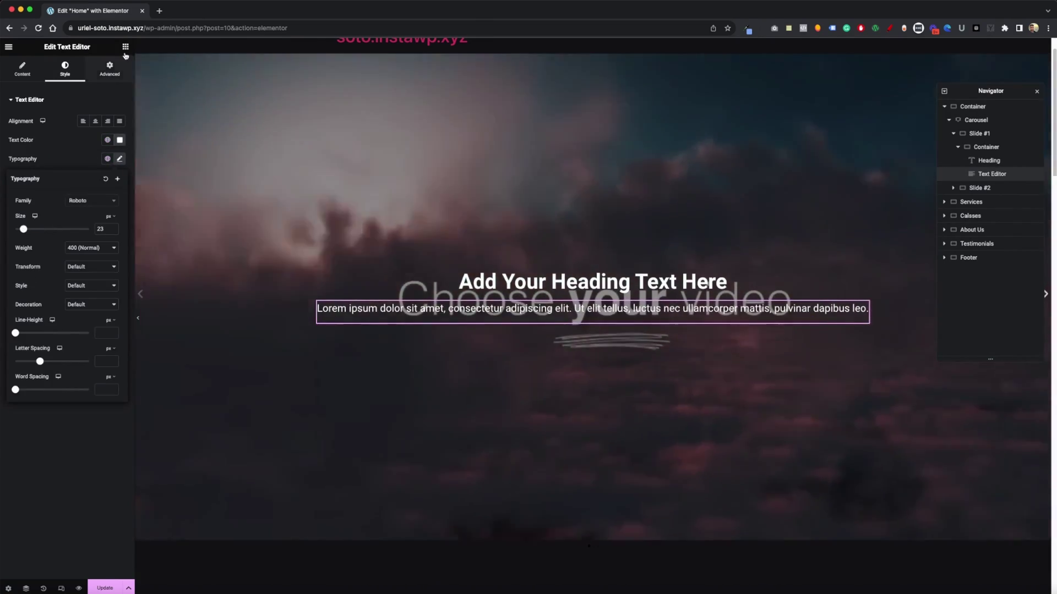
Step: Add a Button widget directly below the Text Editor in Slide #1's inner container
left_click(126, 47)
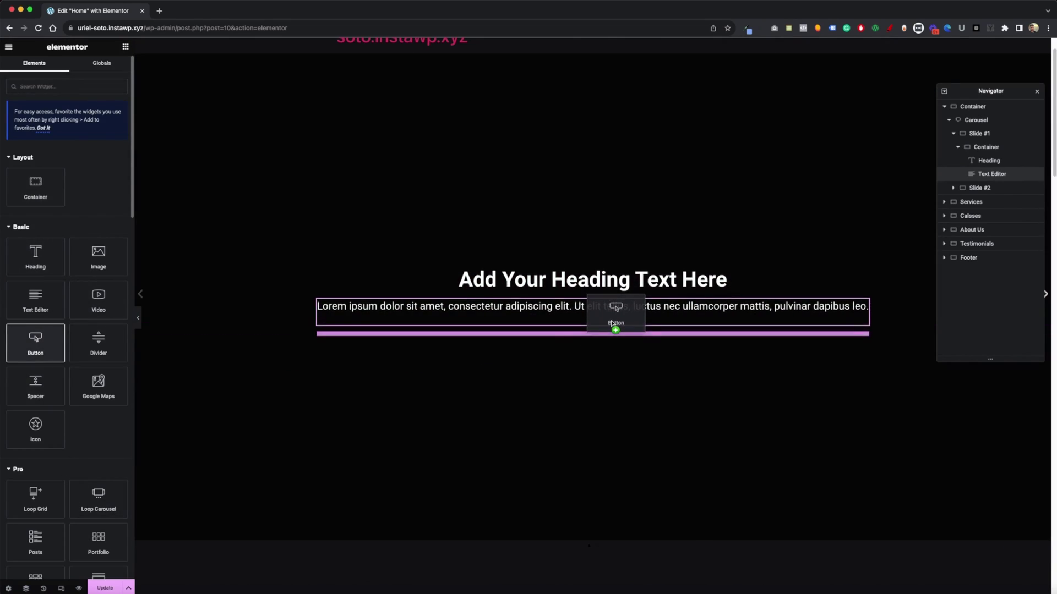
left_click_drag(612, 324, 612, 325)
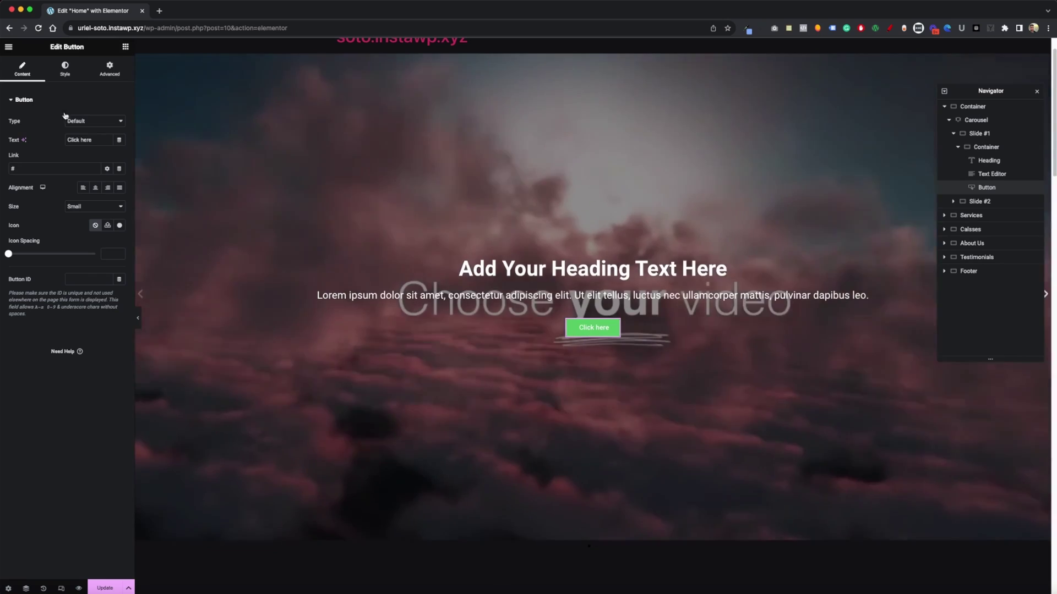
scroll(385, 220, "down", 3)
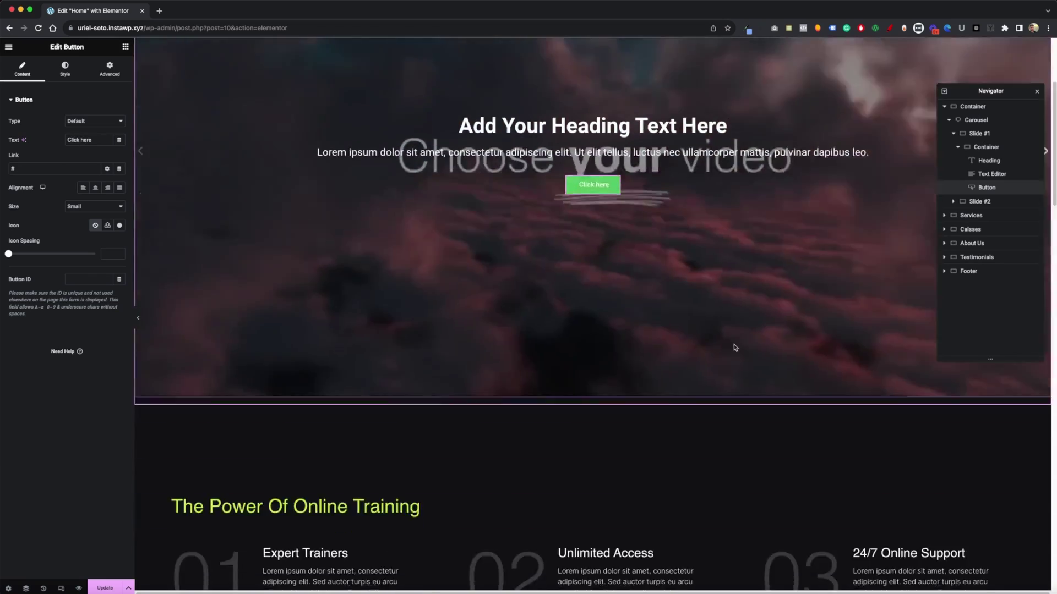
scroll(663, 330, "up", 4)
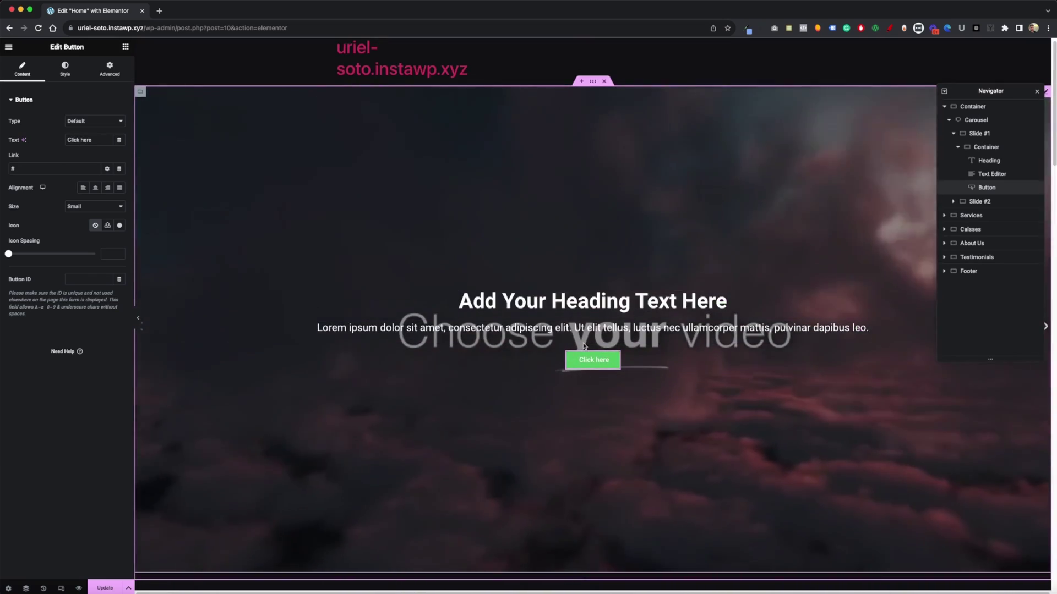
scroll(691, 340, "down", 1)
scroll(716, 330, "up", 1)
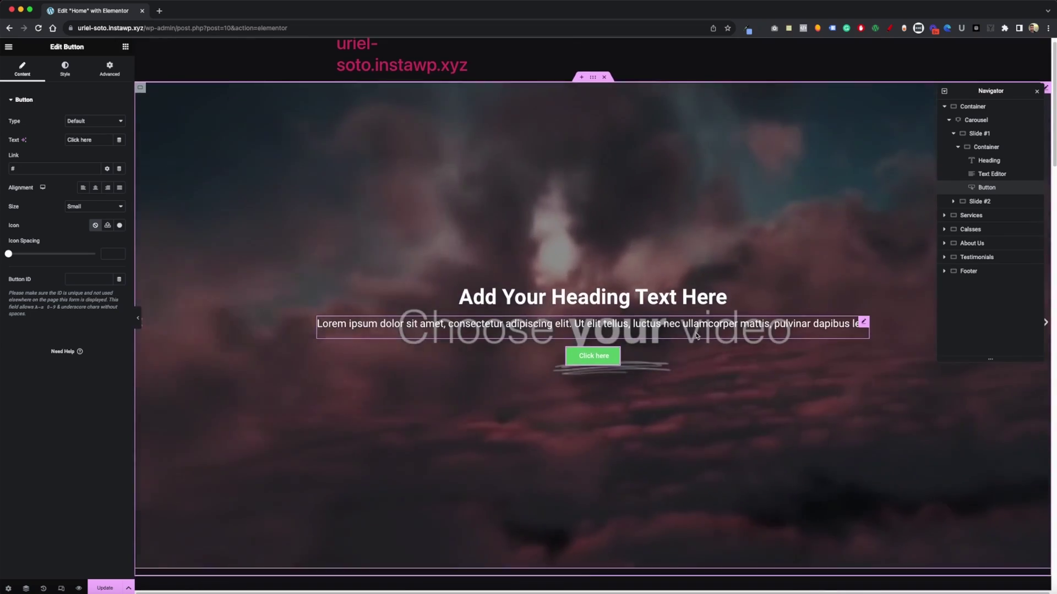
scroll(762, 329, "down", 1)
scroll(660, 330, "up", 1)
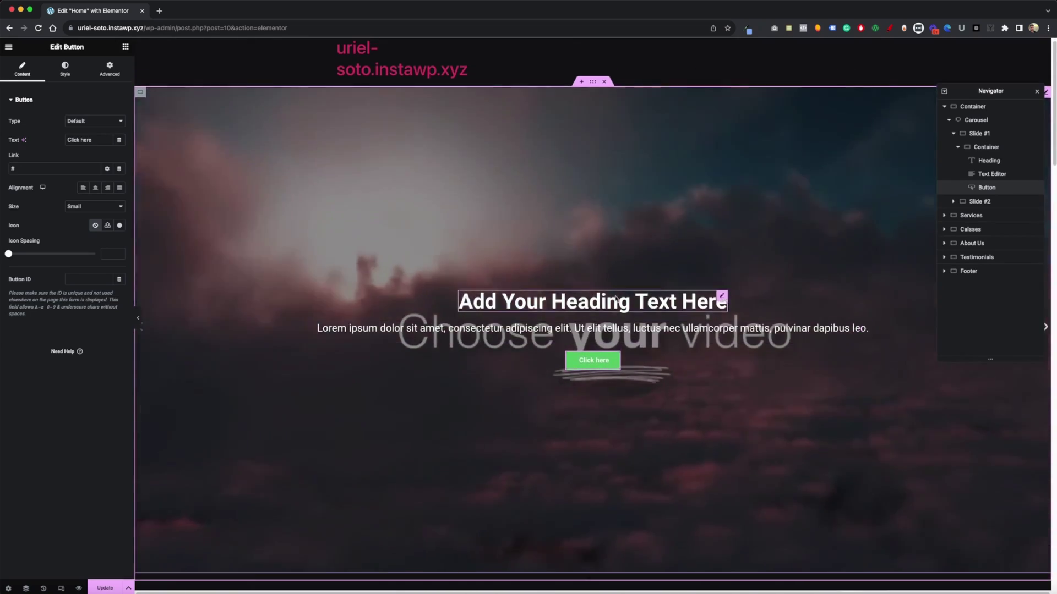
scroll(496, 308, "up", 1)
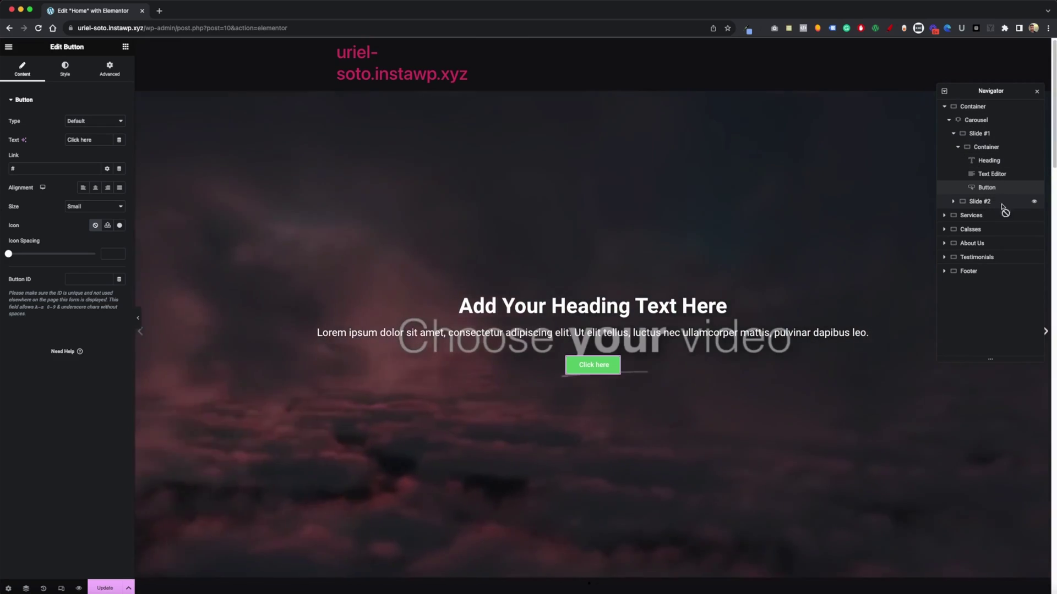
Step: Duplicate Slide #1's inner container together with its heading, text and button
left_click(953, 202)
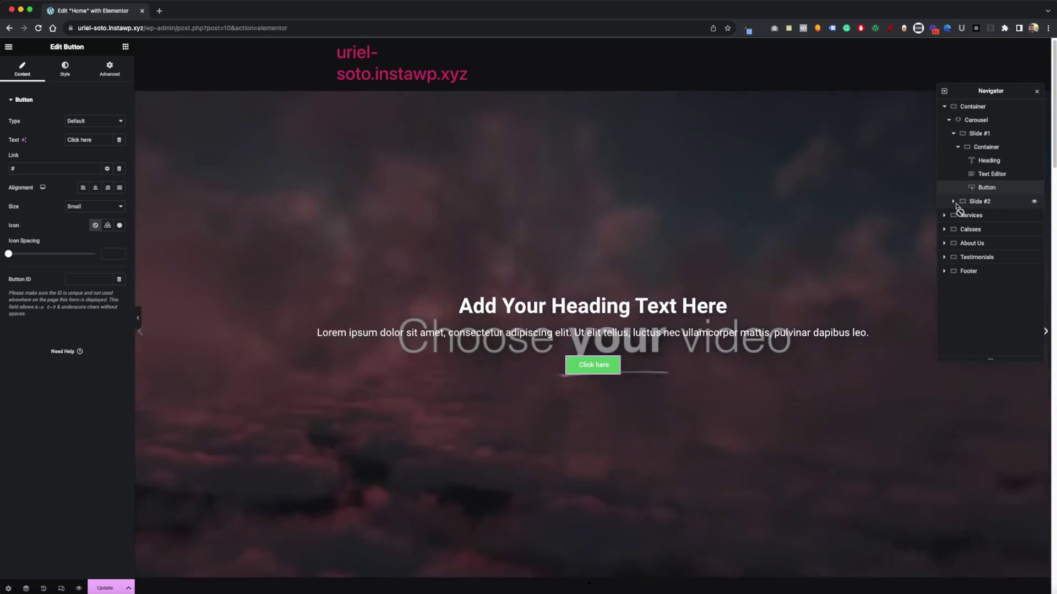
left_click(954, 202)
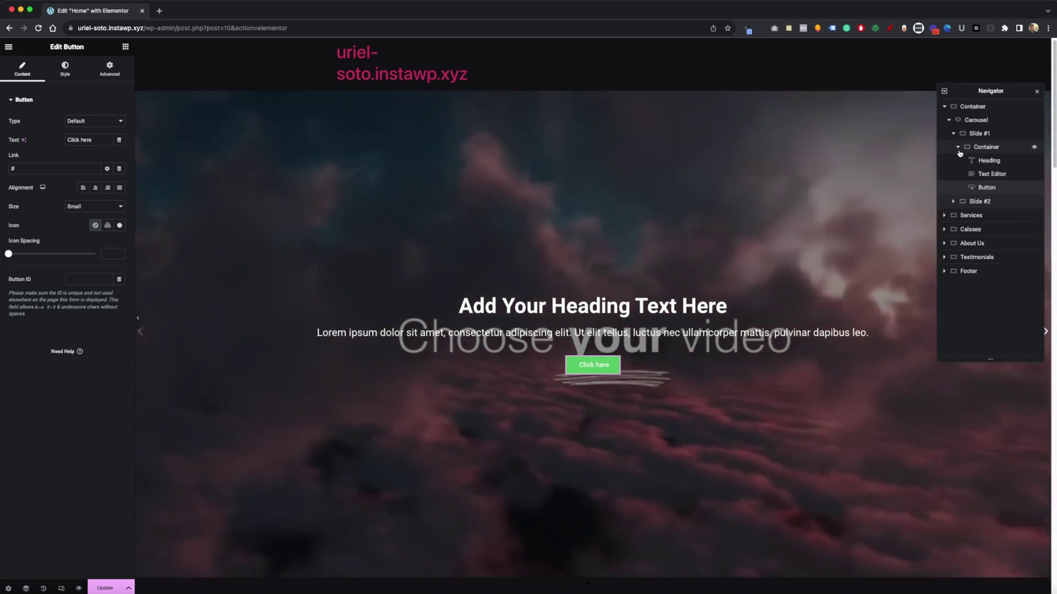
left_click(958, 148)
left_click(993, 149)
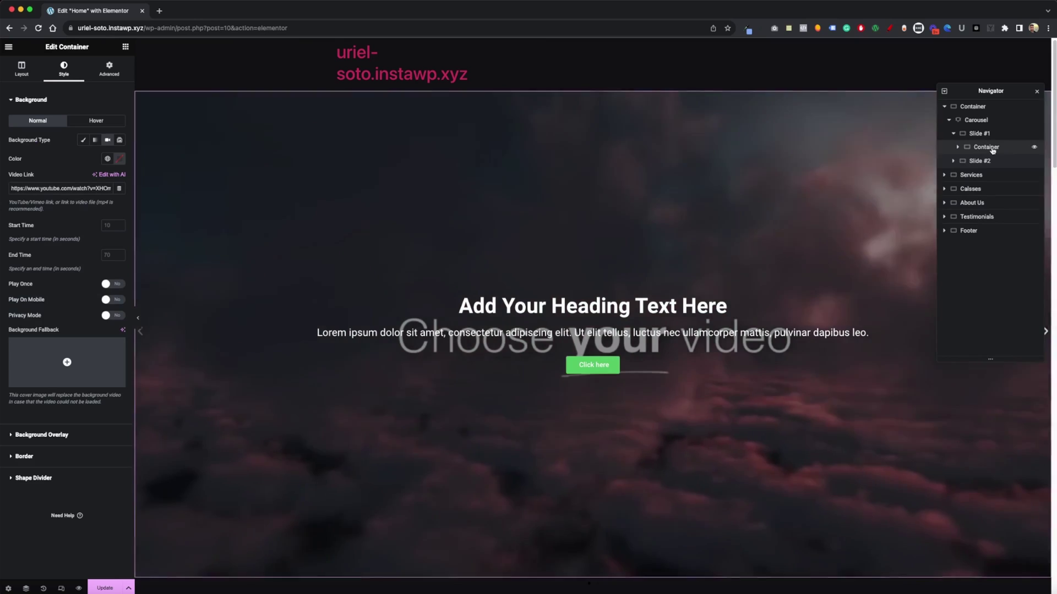
right_click(996, 149)
left_click(998, 174)
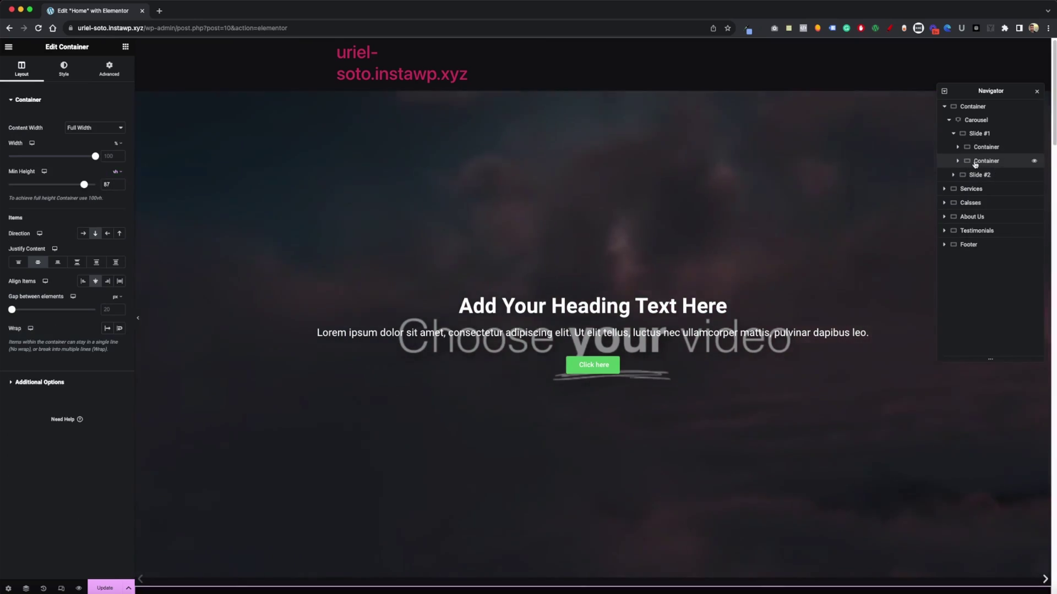
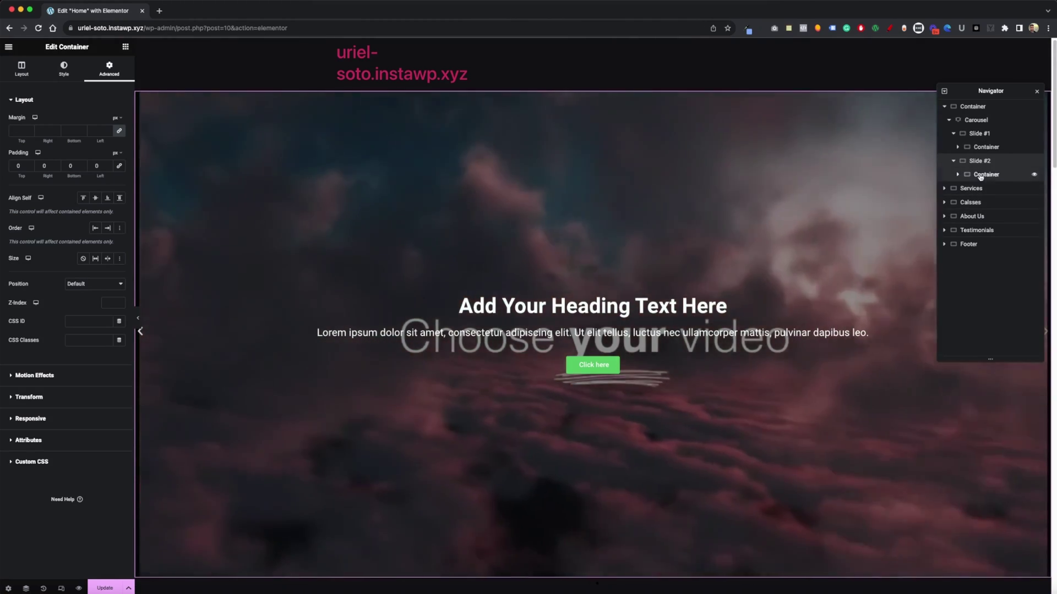
Step: Set the gap between elements to 0 on Slide #2 and expand its inner container in the page structure
left_click(981, 175)
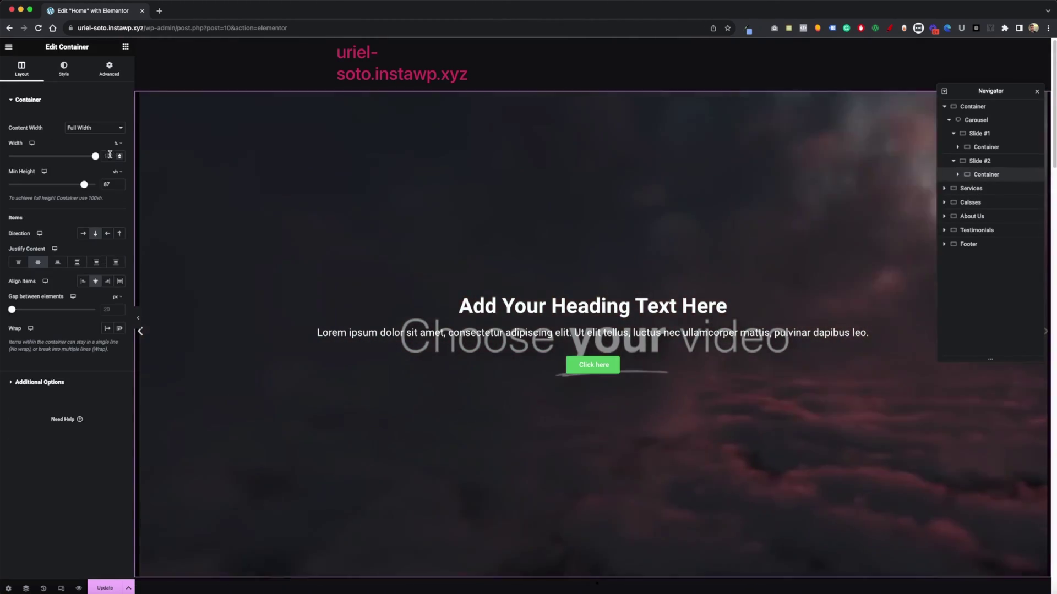
left_click(113, 74)
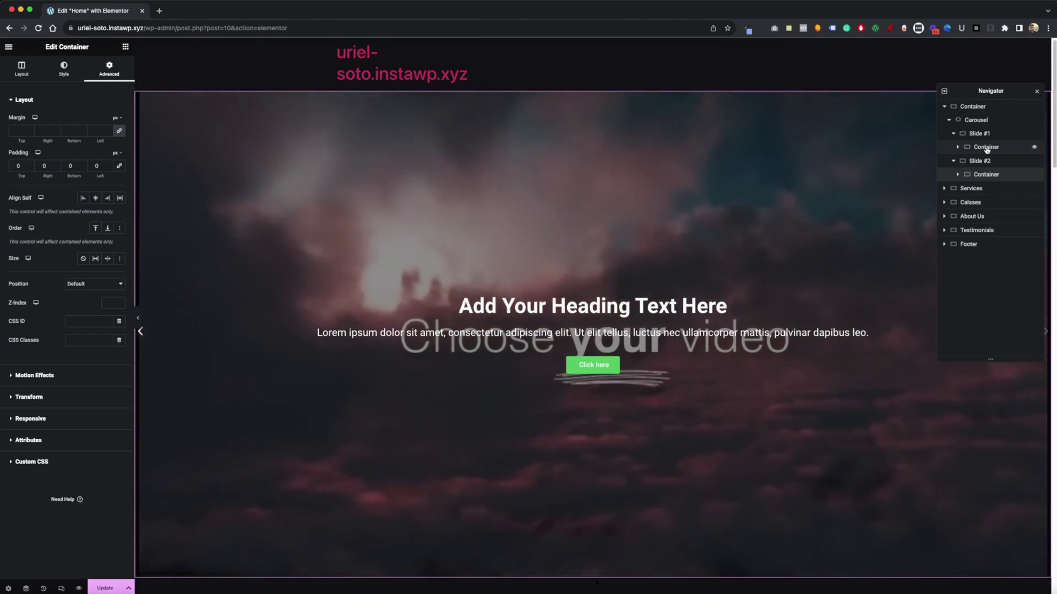
left_click(986, 148)
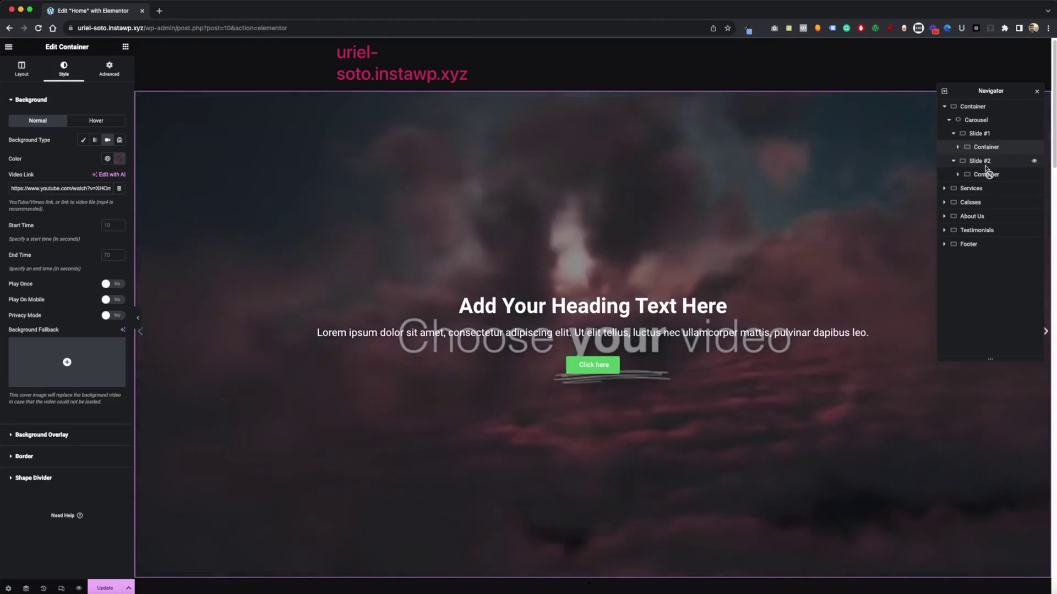
left_click(985, 162)
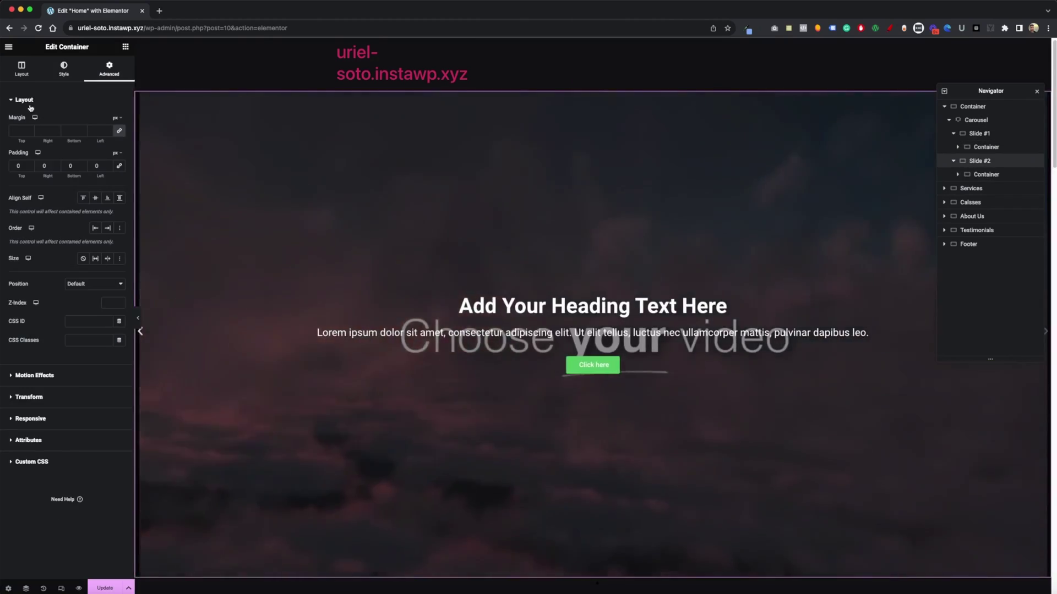
left_click(30, 76)
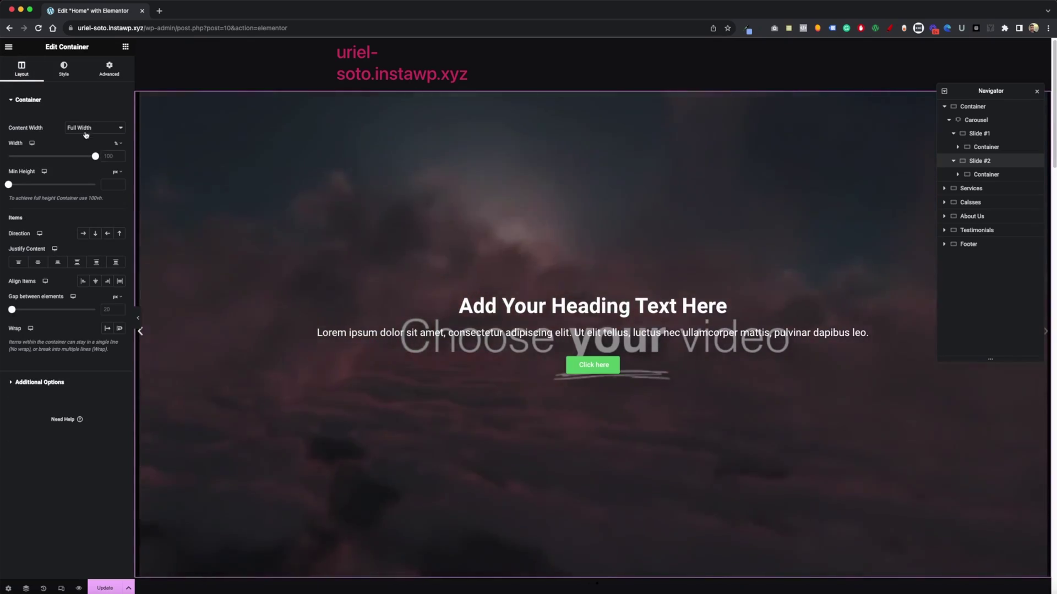
left_click(86, 131)
left_click(88, 128)
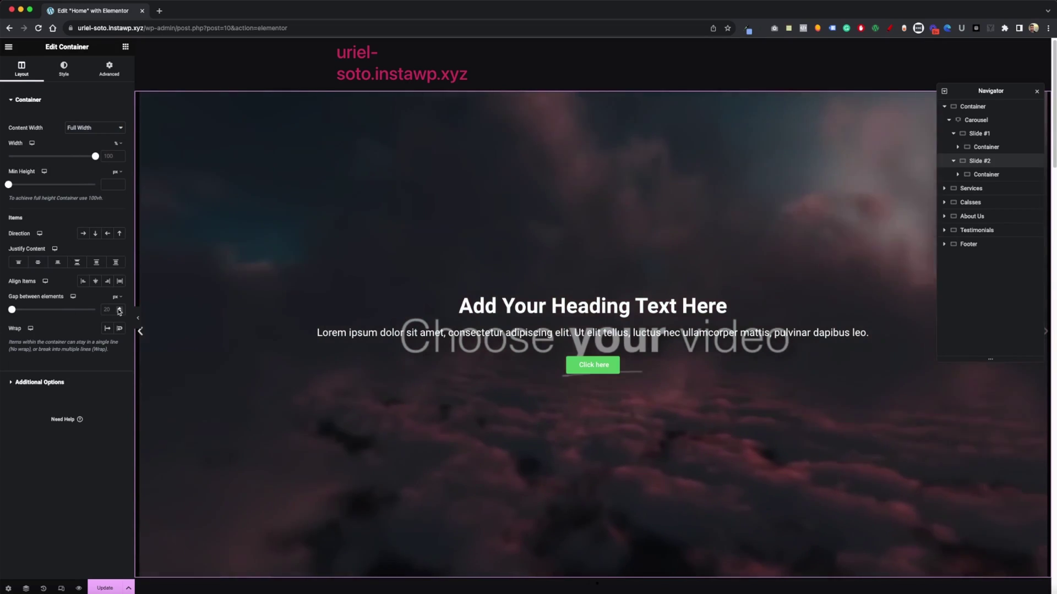
left_click(958, 174)
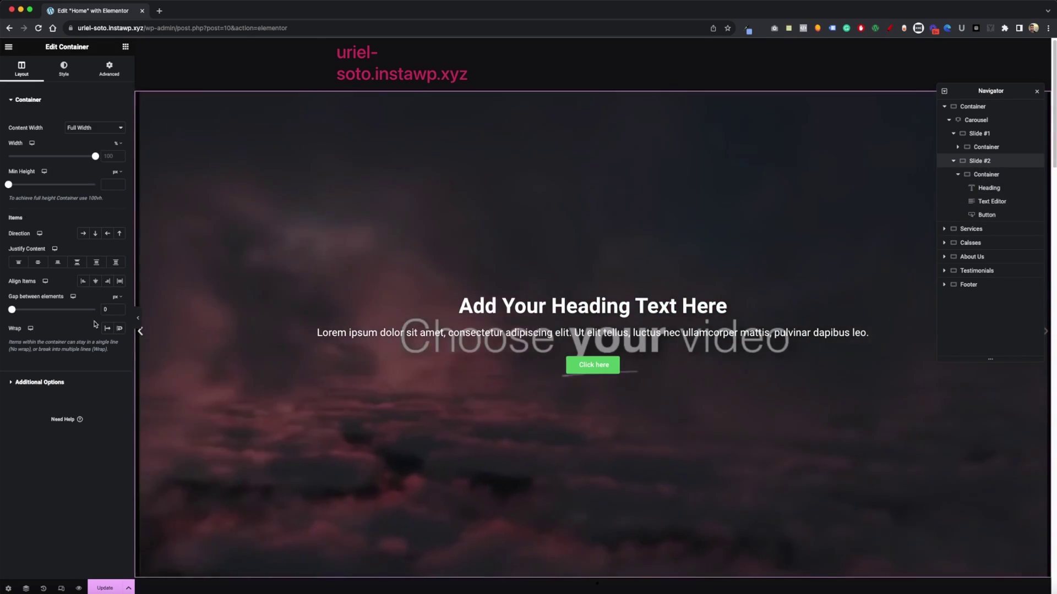
Step: Inspect Slide #2 at full width without the editing panel, and move the Navigator clear of the carousel's next arrow
left_click(138, 322)
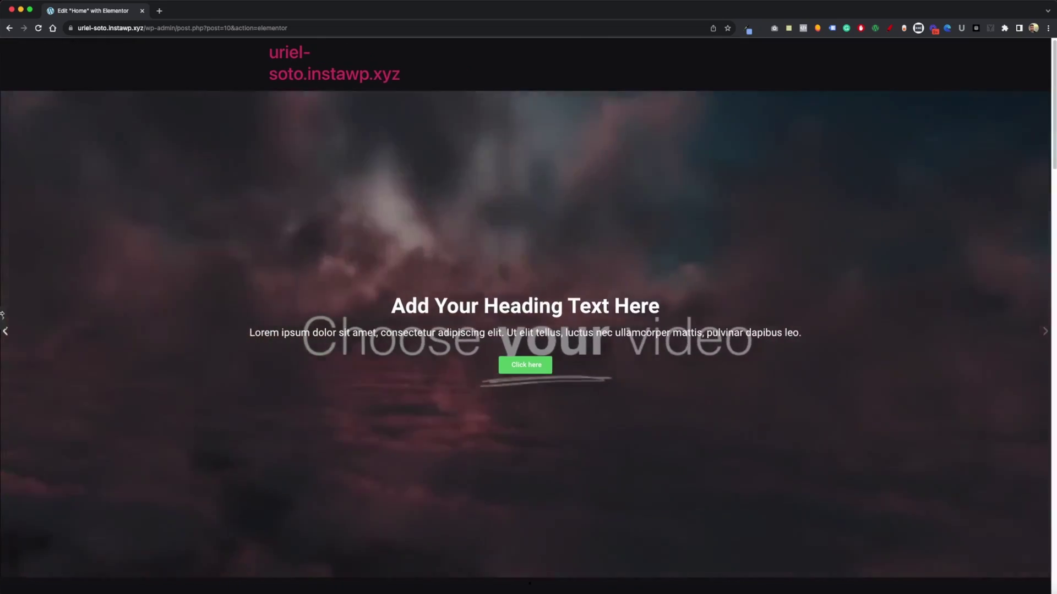
left_click(5, 317)
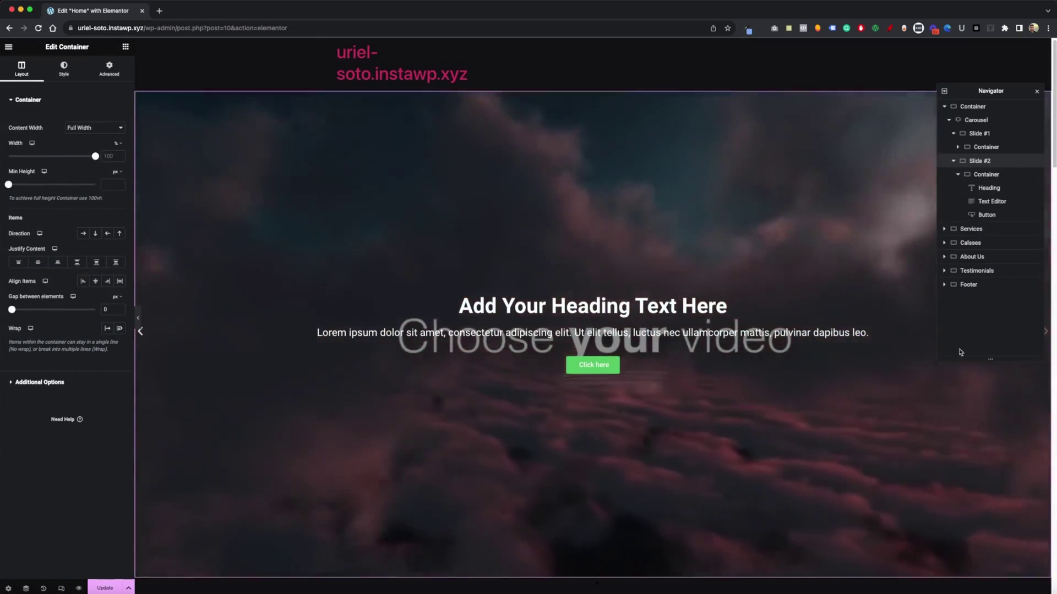
left_click_drag(986, 96, 909, 96)
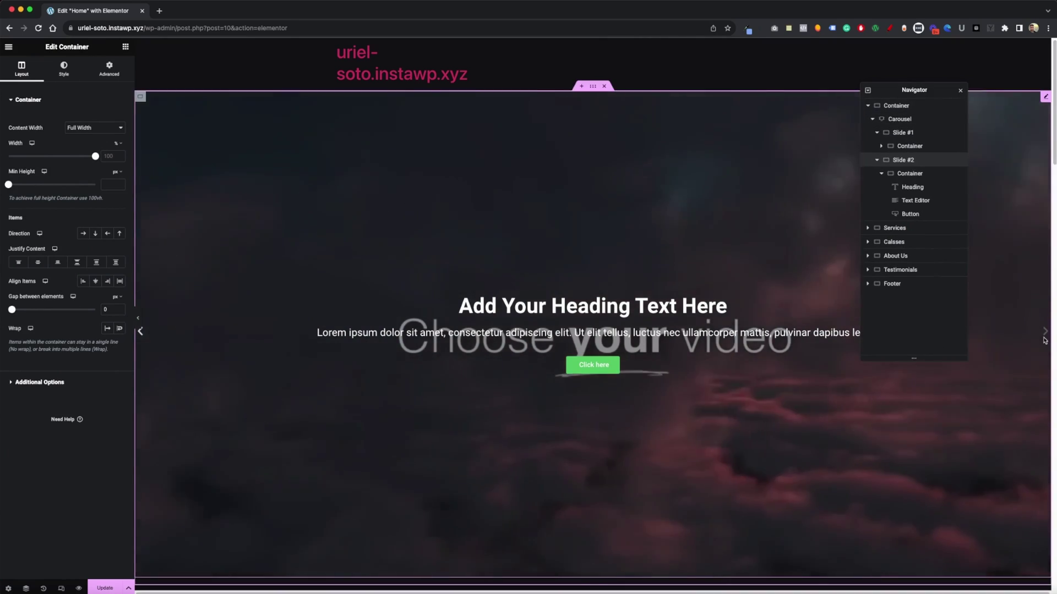
left_click(1045, 338)
scroll(373, 288, "down", 4)
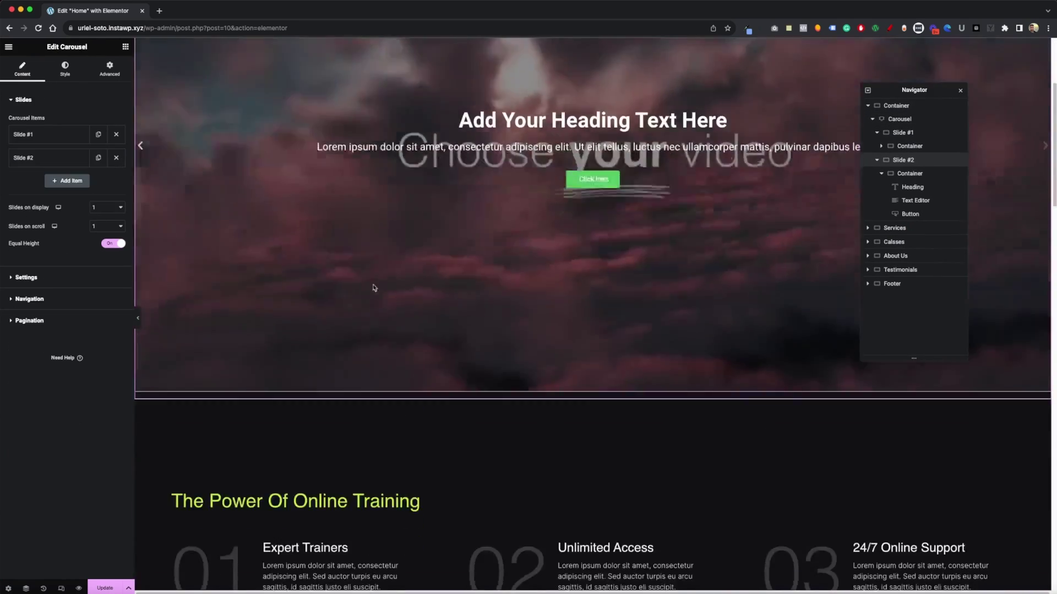
scroll(372, 288, "up", 4)
Step: Update the page and preview it, paging through the carousel forward and backward
left_click(105, 587)
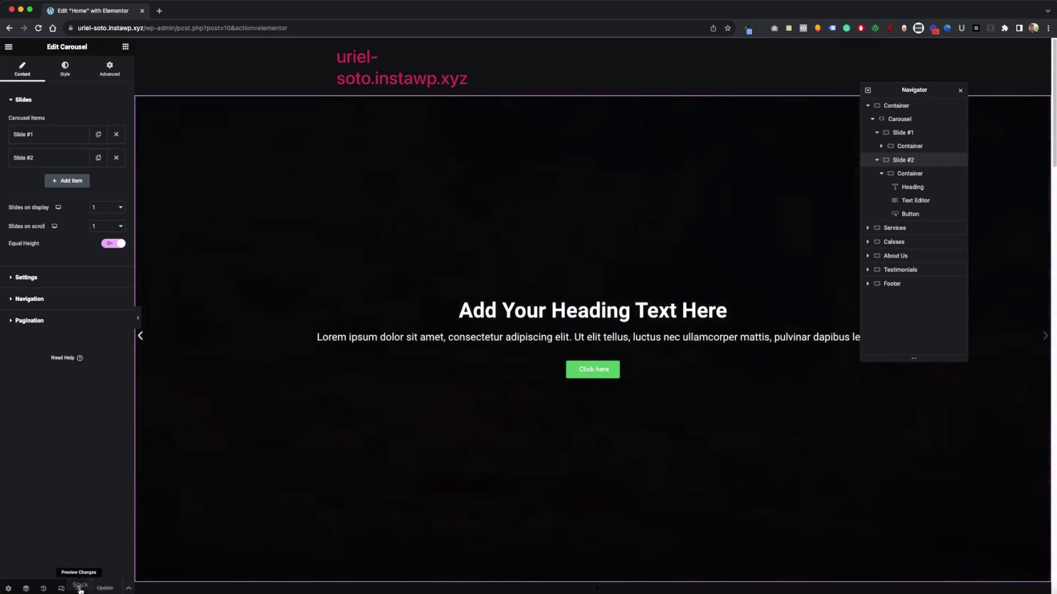
left_click(80, 588)
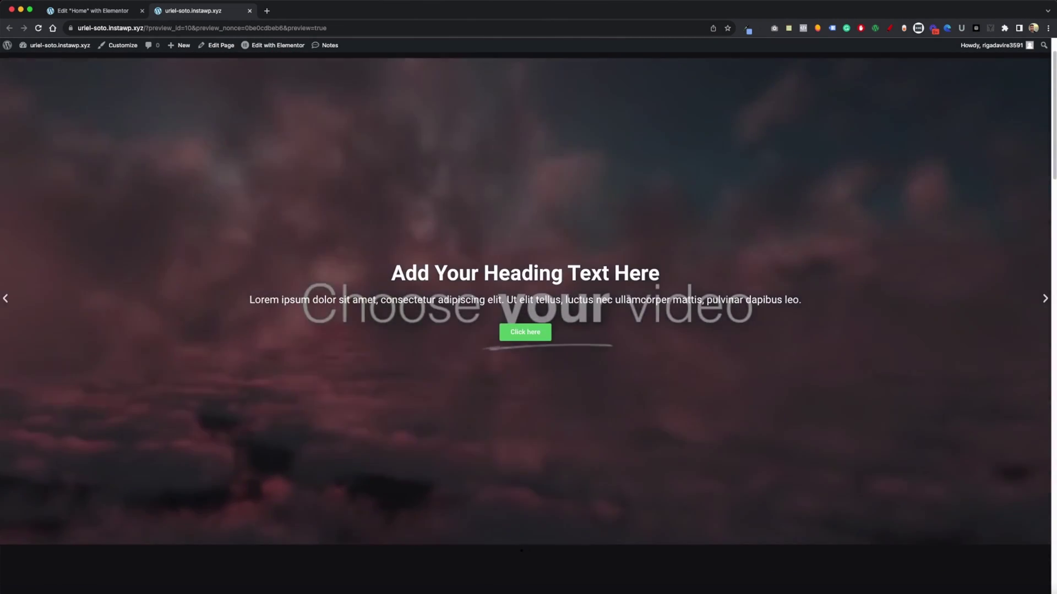
left_click(1046, 299)
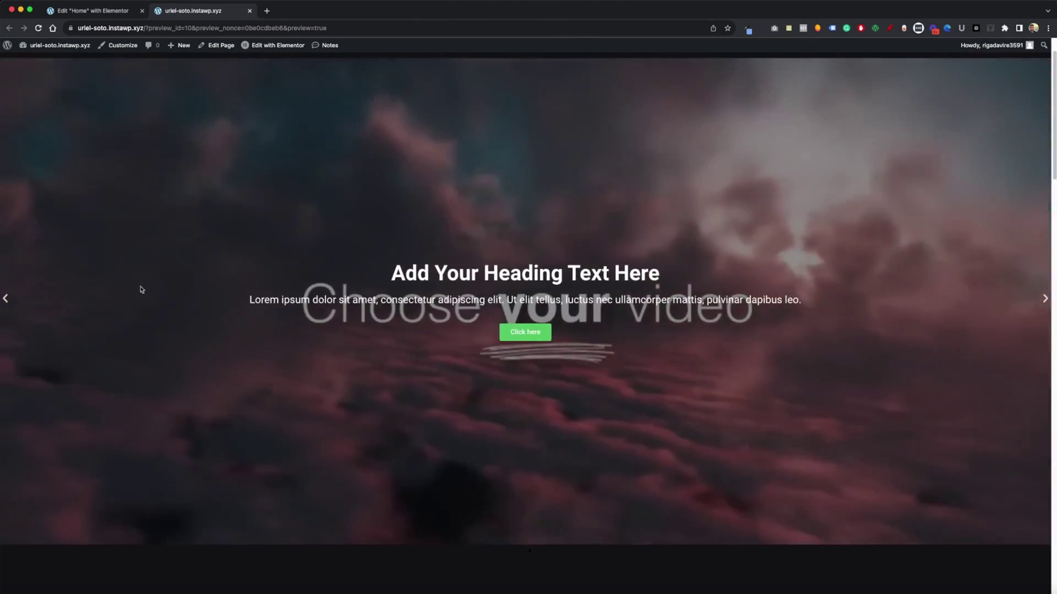
left_click(6, 299)
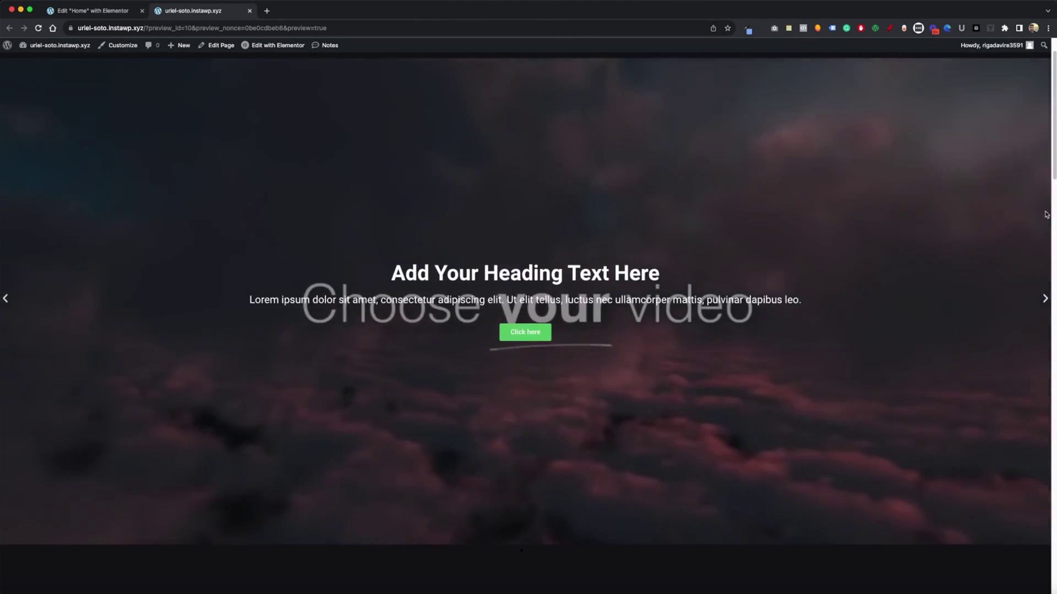
Step: Return to the editor, set the carousel's gap between slides to 0 and update the page
key("ctrl+shift+Tab")
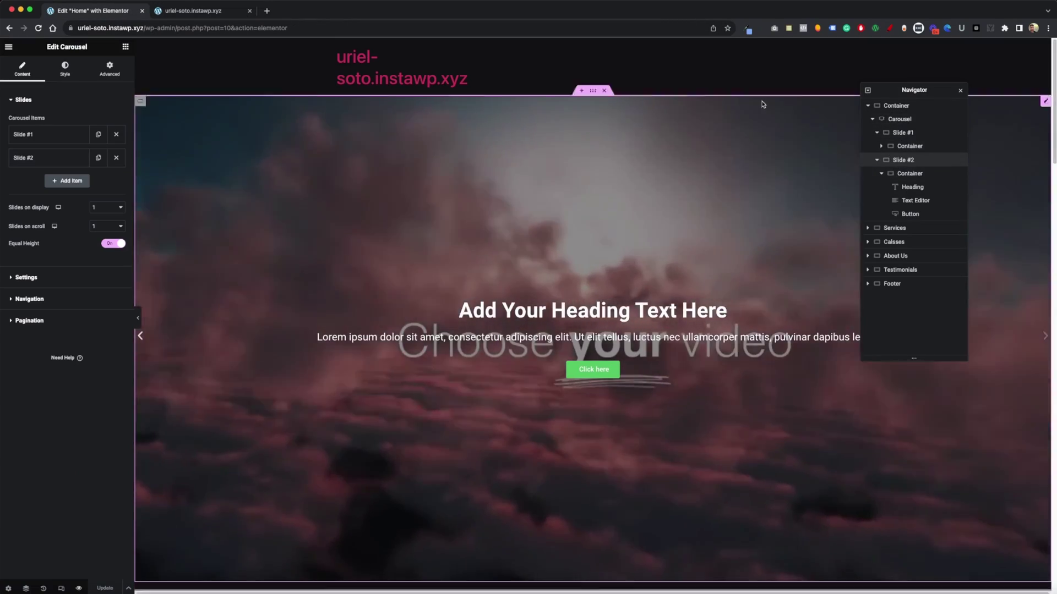
left_click(74, 76)
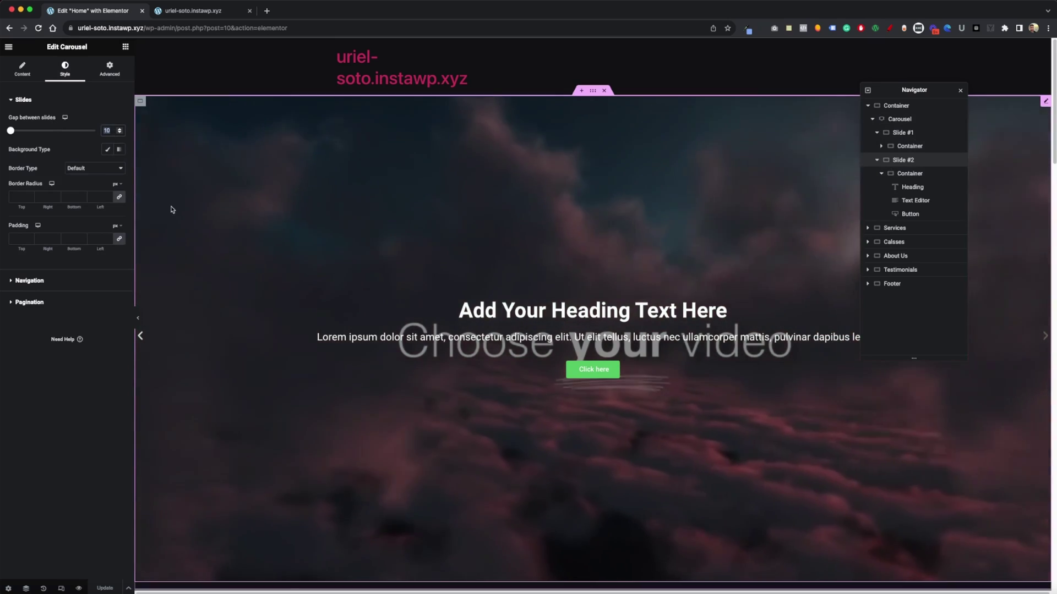
type("0")
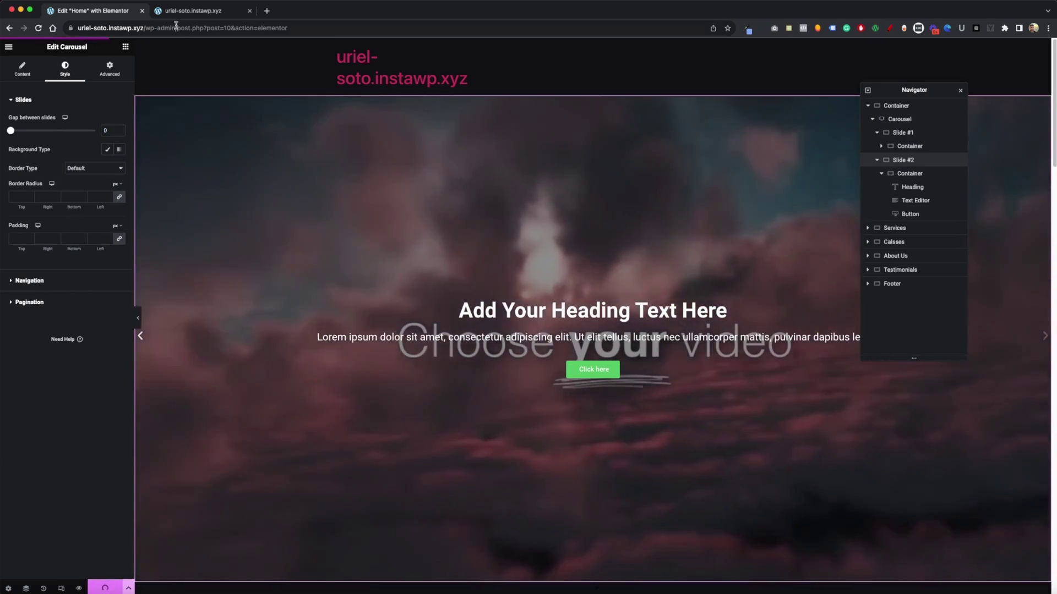
Step: Preview the updated page and advance through the carousel slides to check the transition between them
left_click(78, 588)
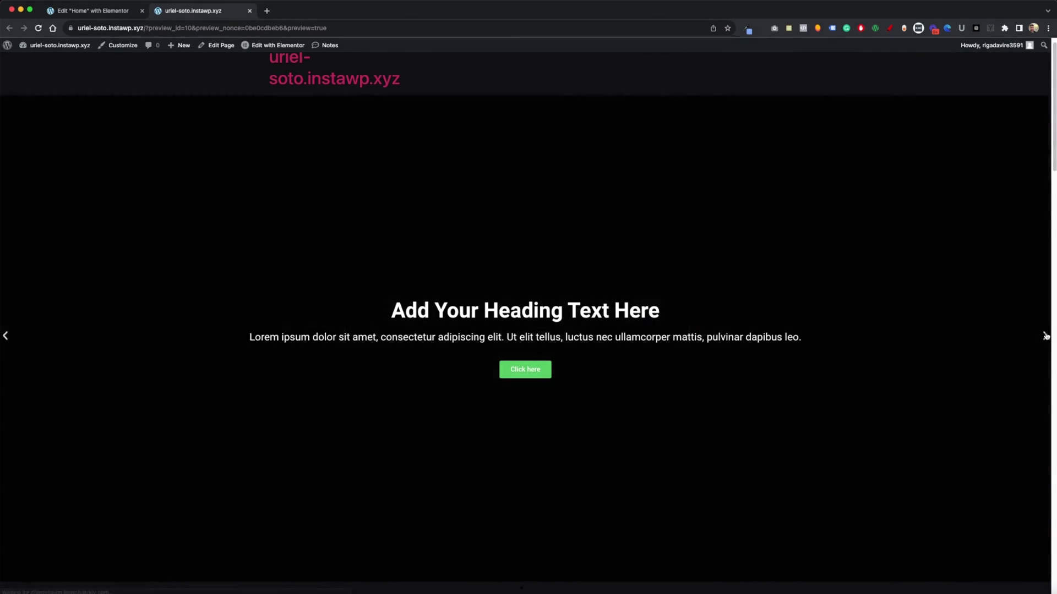
left_click(1045, 337)
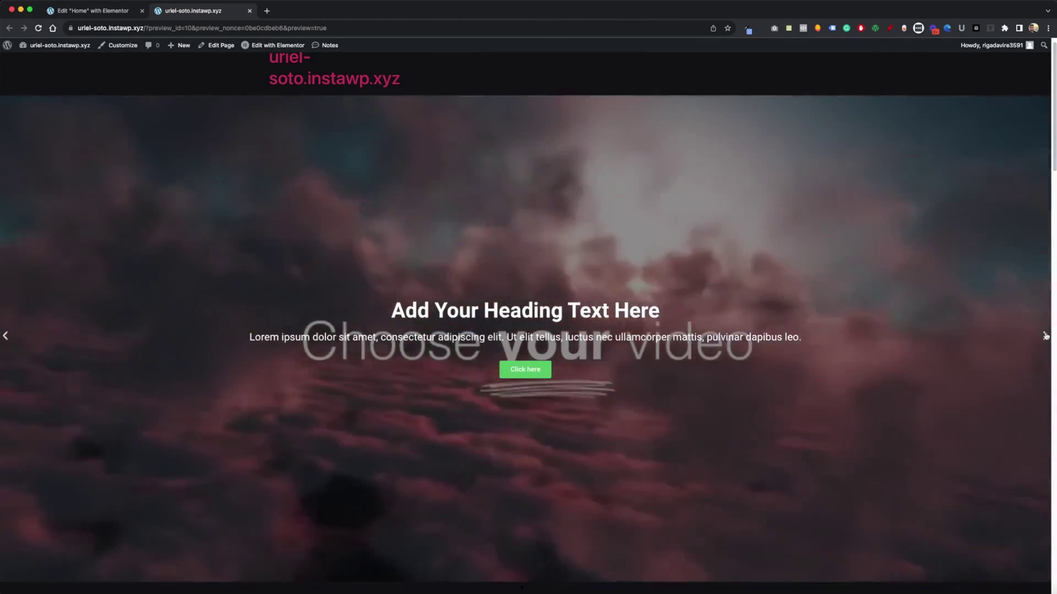
left_click(1045, 337)
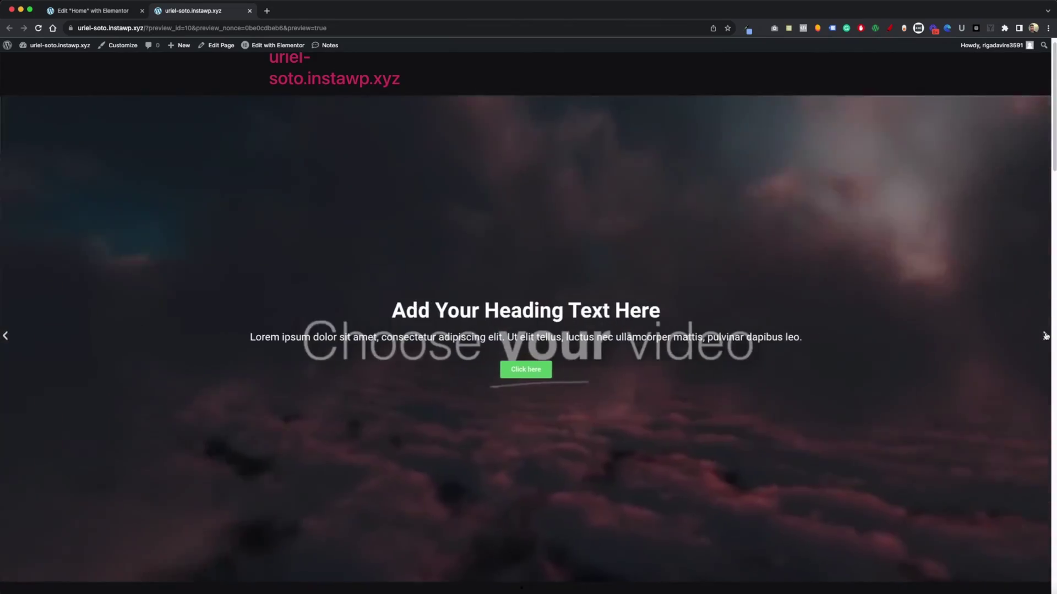
Step: Examine the carousel hero in the page preview, including the content above and below it
scroll(1012, 332, "down", 3)
scroll(1012, 333, "up", 3)
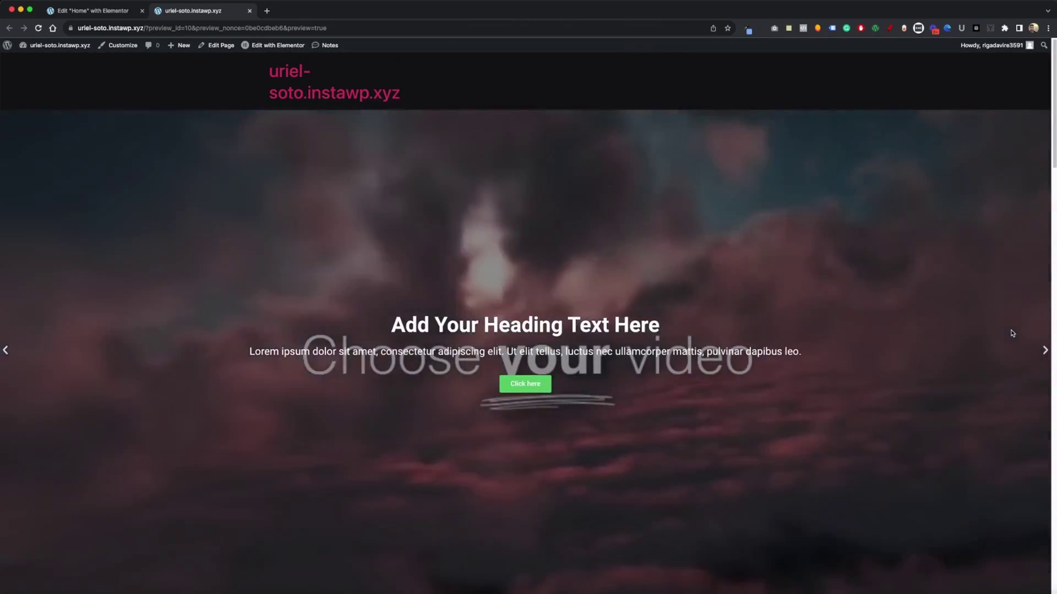
scroll(561, 219, "down", 1)
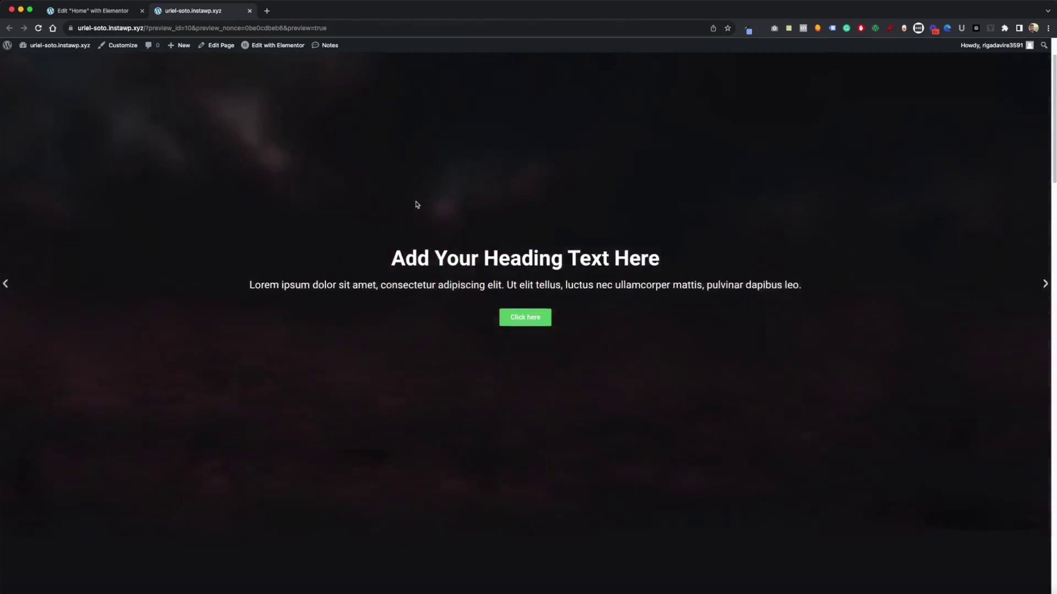
scroll(405, 198, "up", 1)
Step: Return to the editor, switch to tablet view and set the carousel's slides on display and slides on scroll to 1
left_click(94, 11)
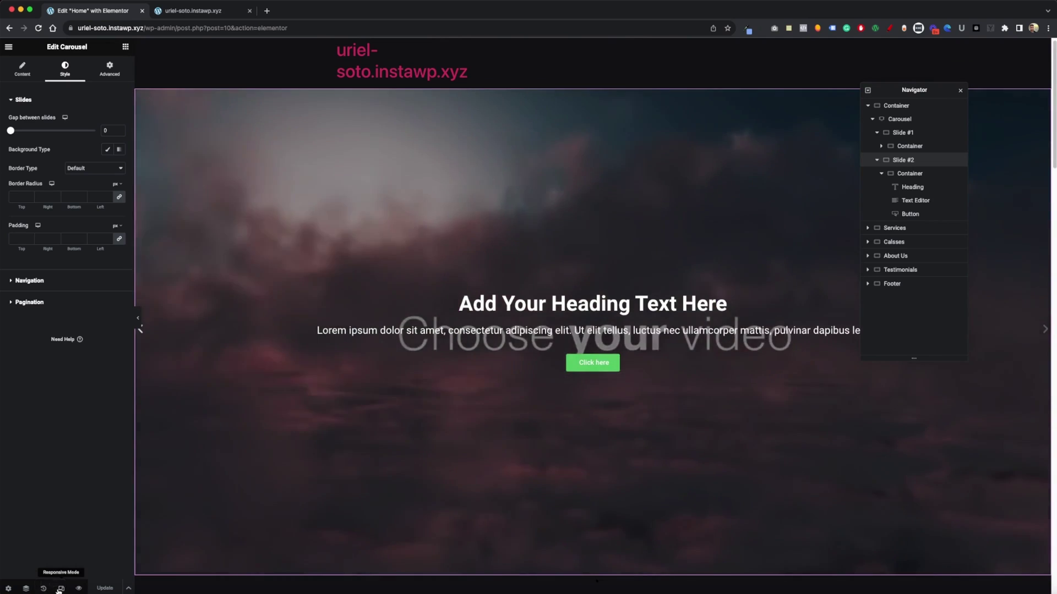
left_click(61, 588)
left_click(556, 47)
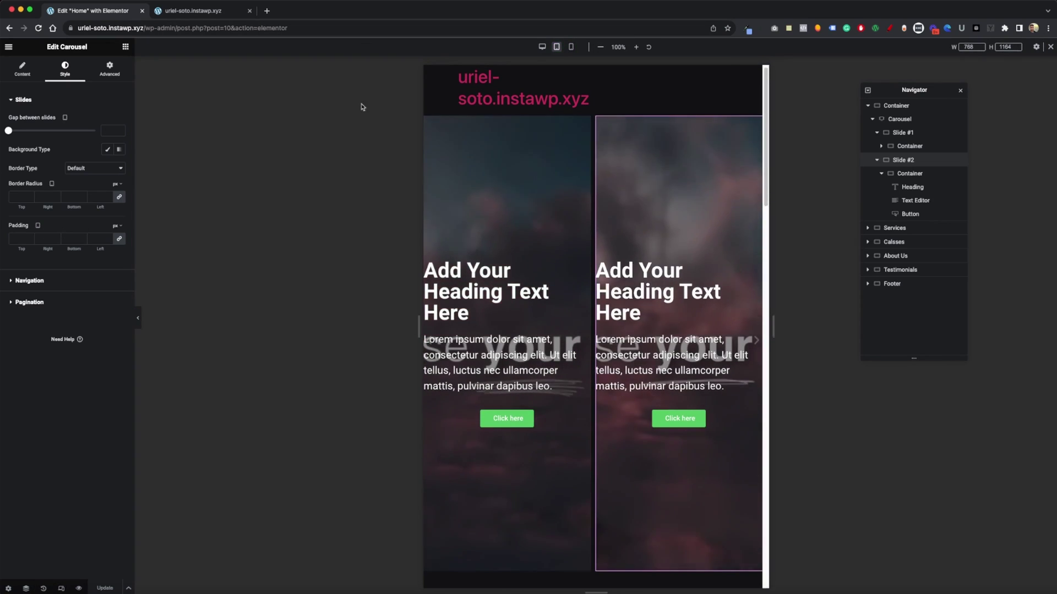
left_click(22, 70)
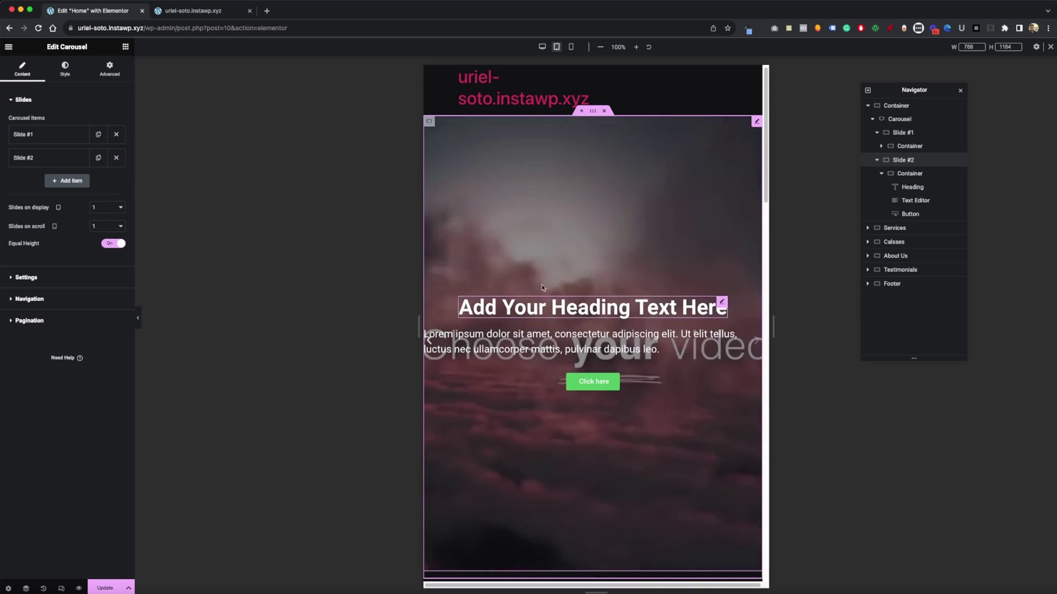
Step: Add padding to the container inside Slide #1 for the tablet view
left_click(903, 146)
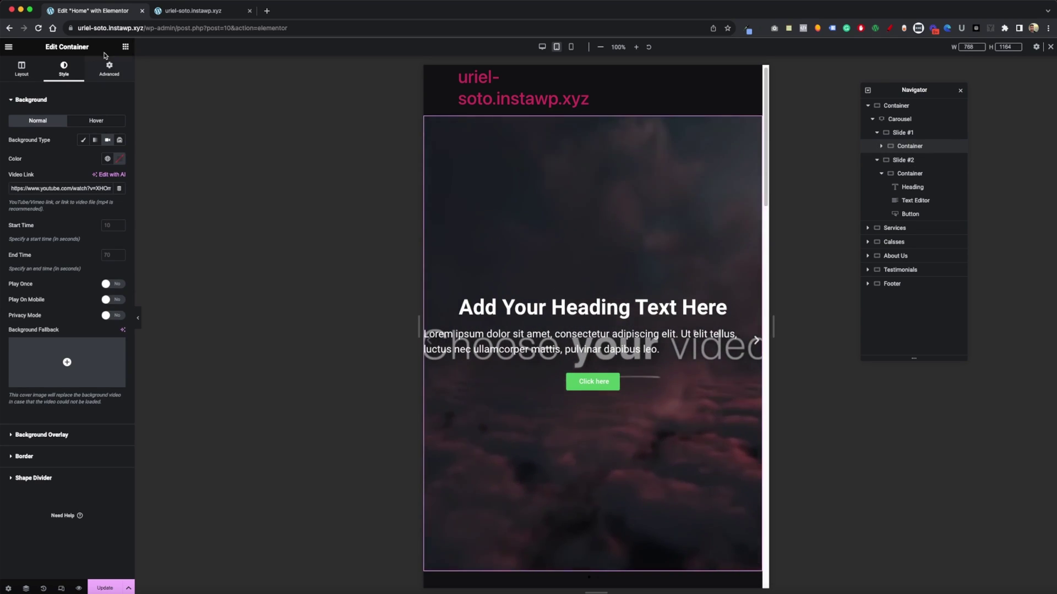
left_click(110, 70)
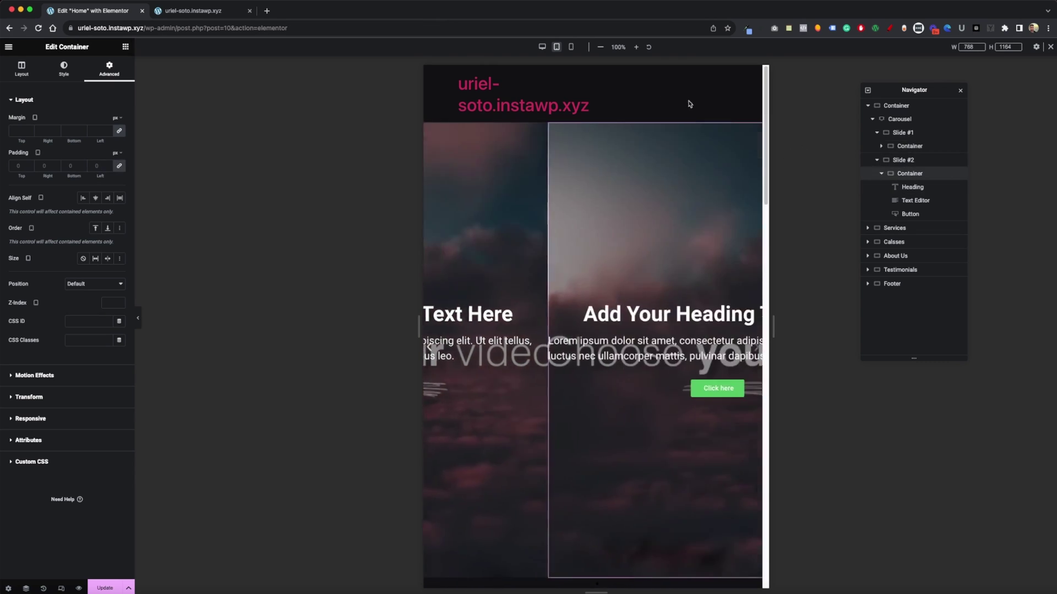
Step: In desktop view, try a 68 vh minimum height on Slide #2's container, and set it to a custom 100% instead
left_click(541, 48)
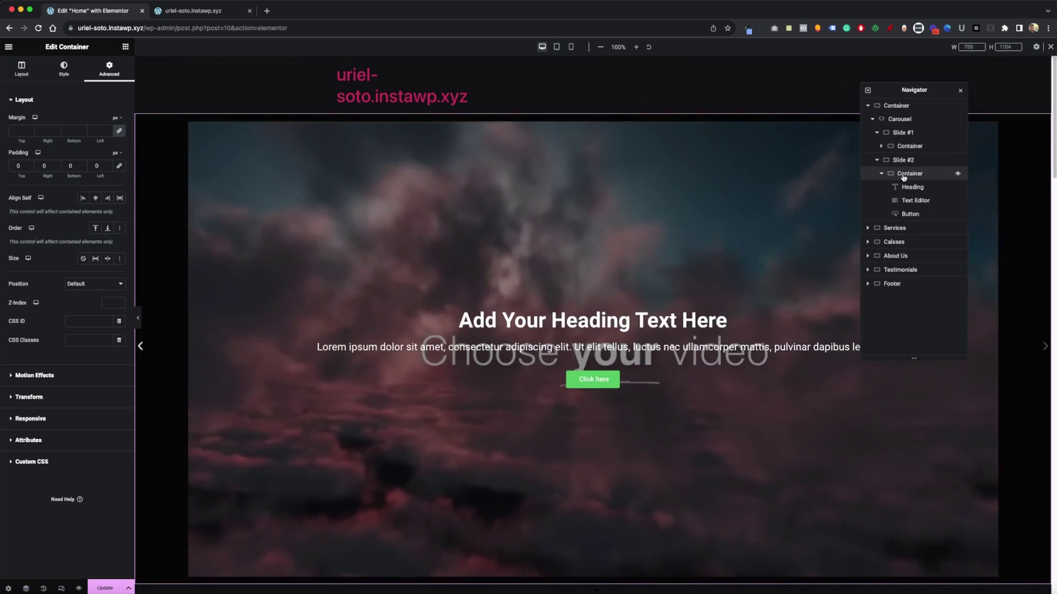
left_click(21, 69)
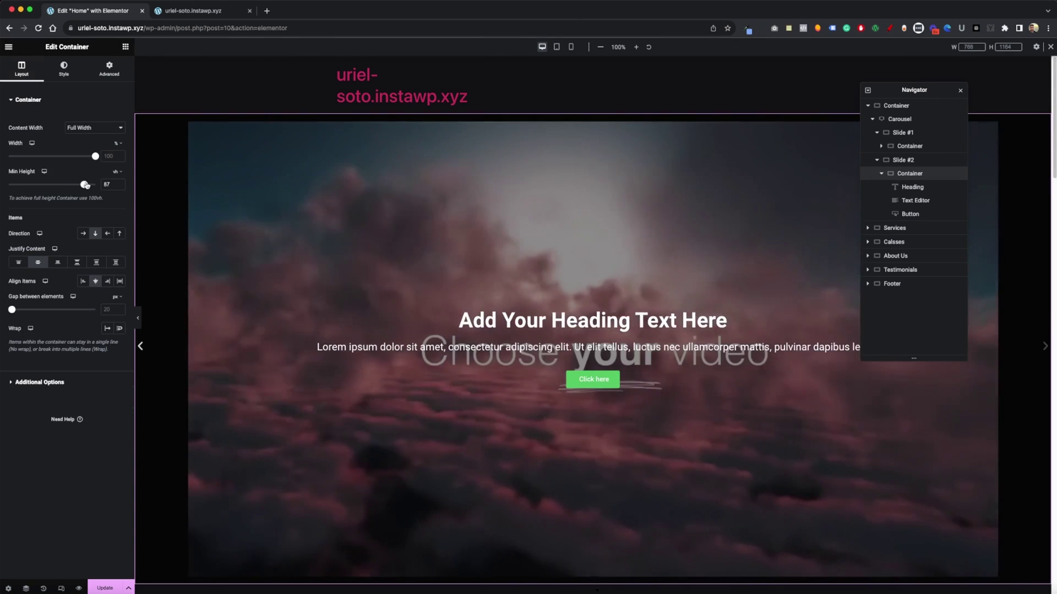
left_click_drag(83, 184, 68, 185)
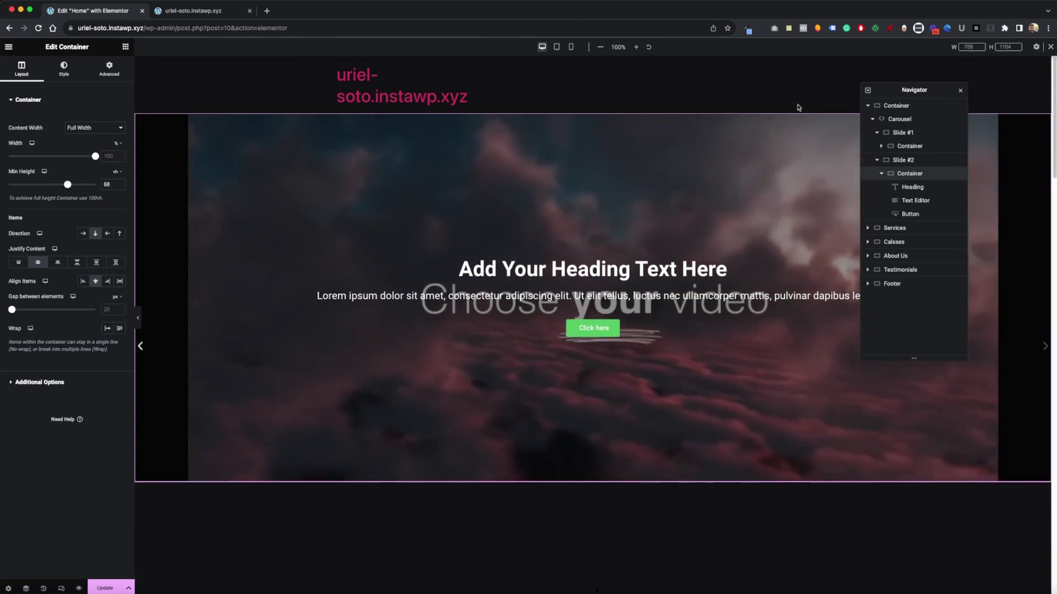
left_click(141, 347)
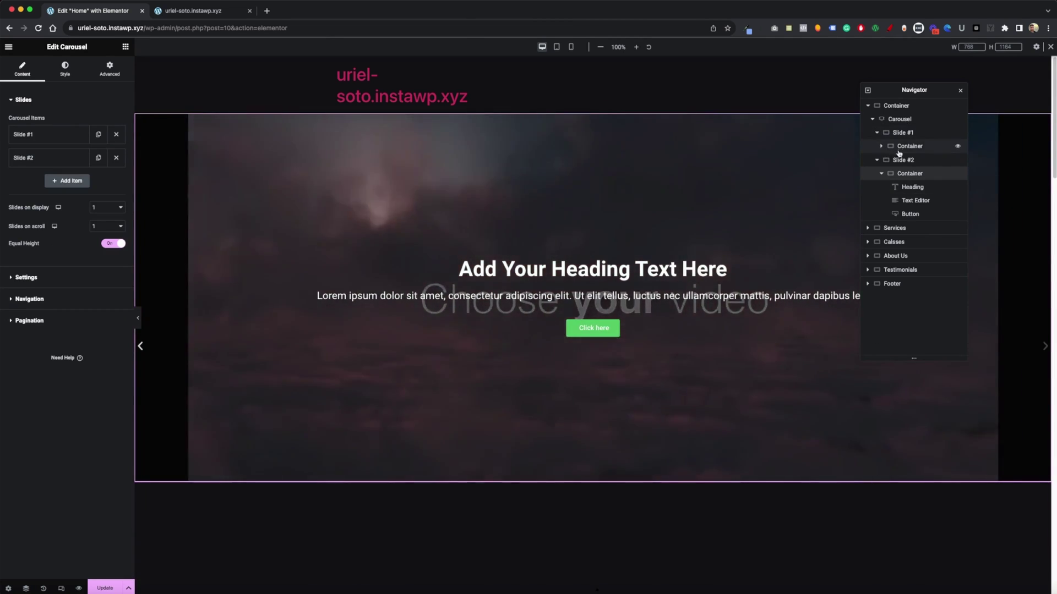
left_click(908, 173)
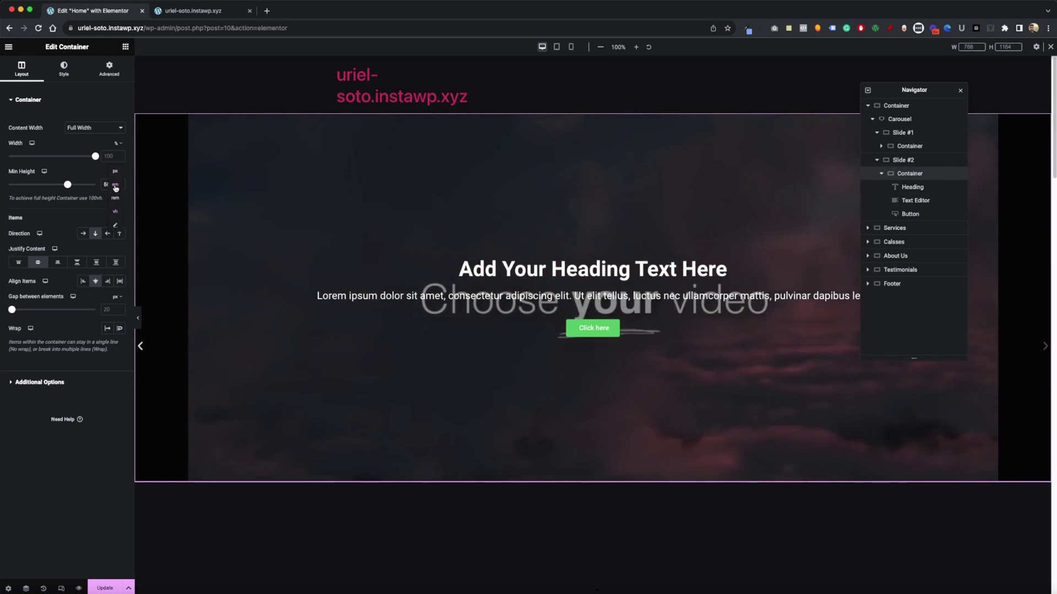
left_click(115, 226)
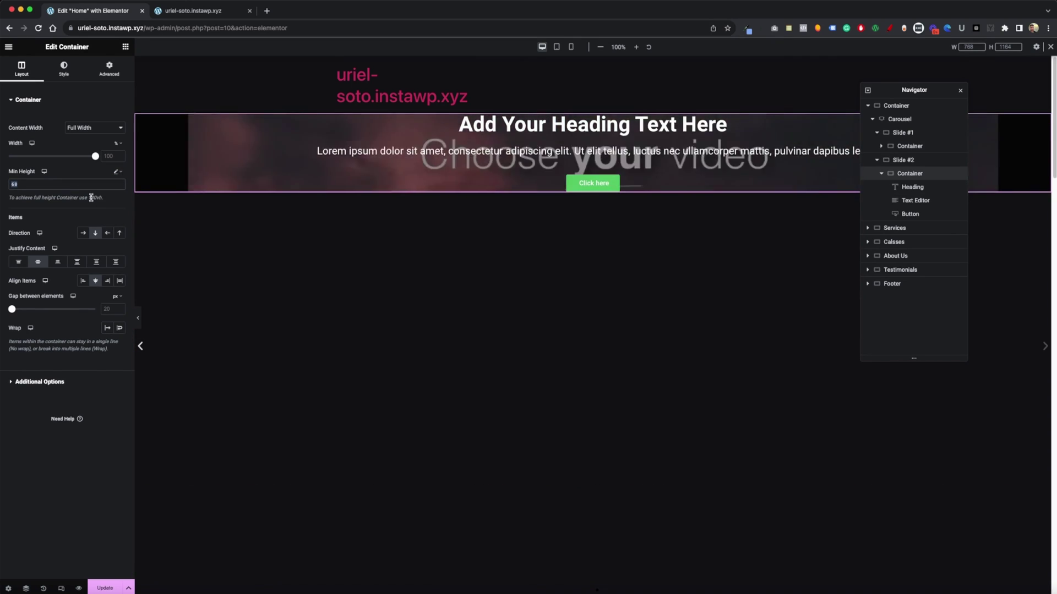
type("100")
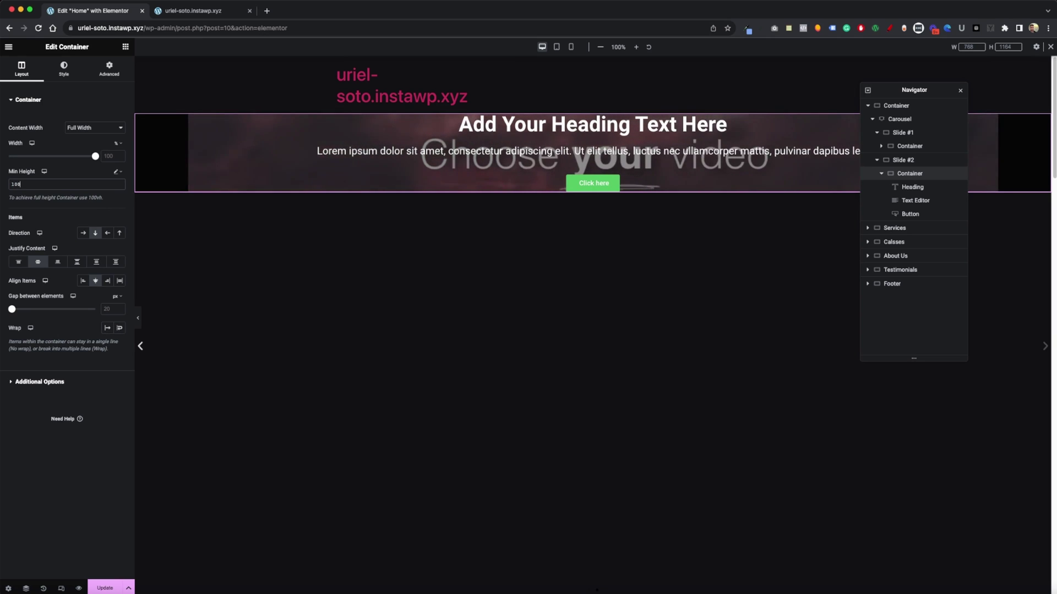
type("%")
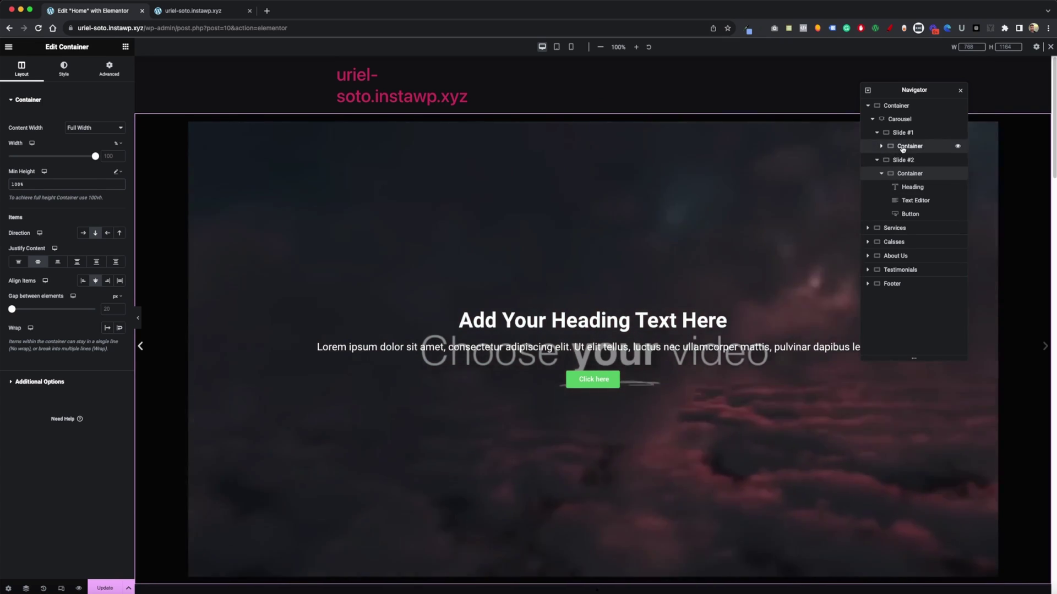
Step: Try a 47 vh minimum height on Slide #1's container and page through the carousel to compare both slides
left_click(902, 147)
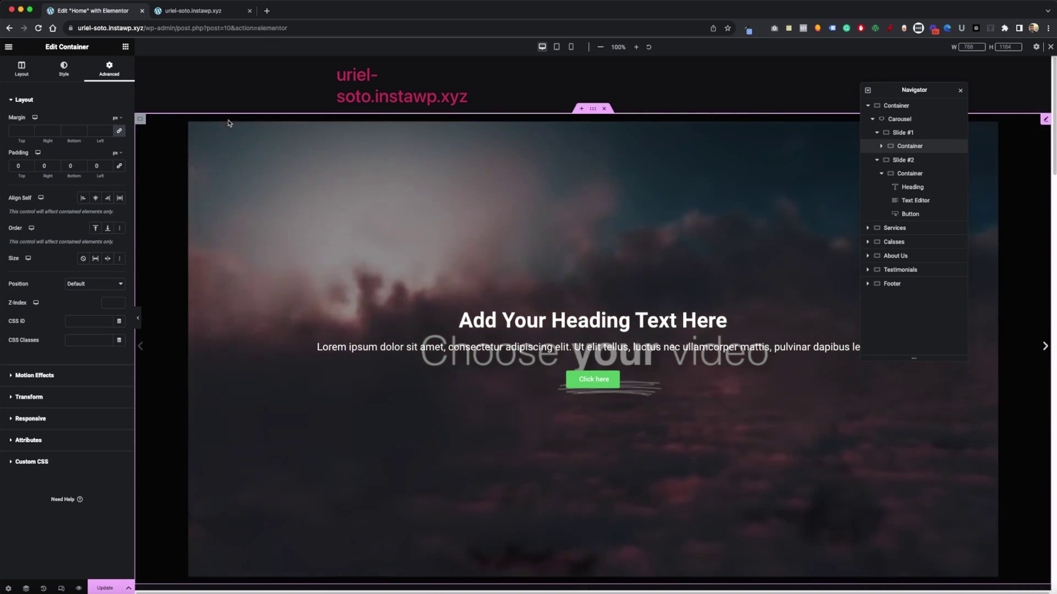
left_click(64, 68)
left_click(22, 68)
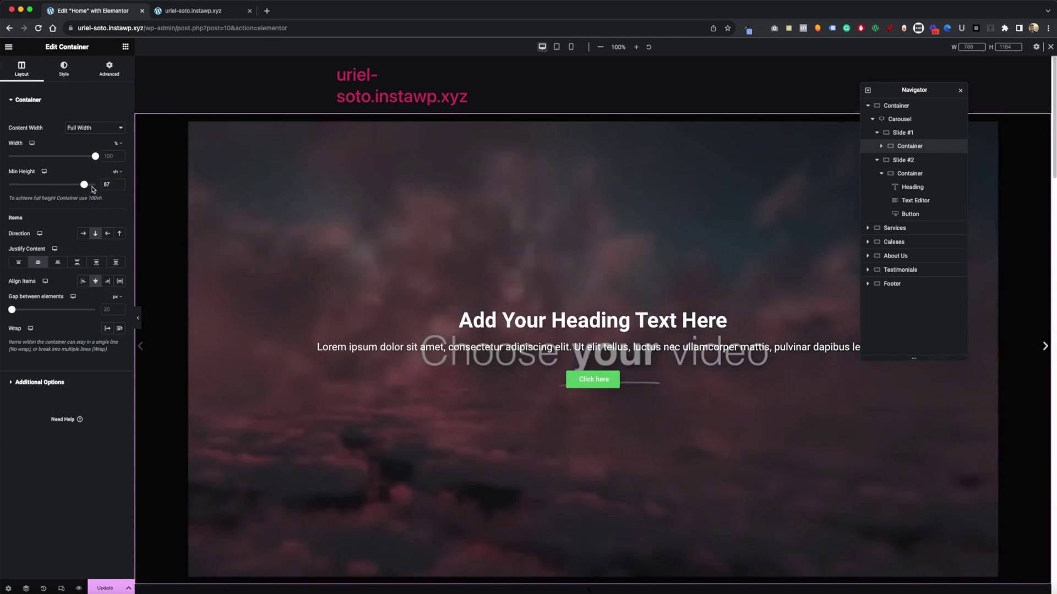
left_click_drag(84, 184, 49, 184)
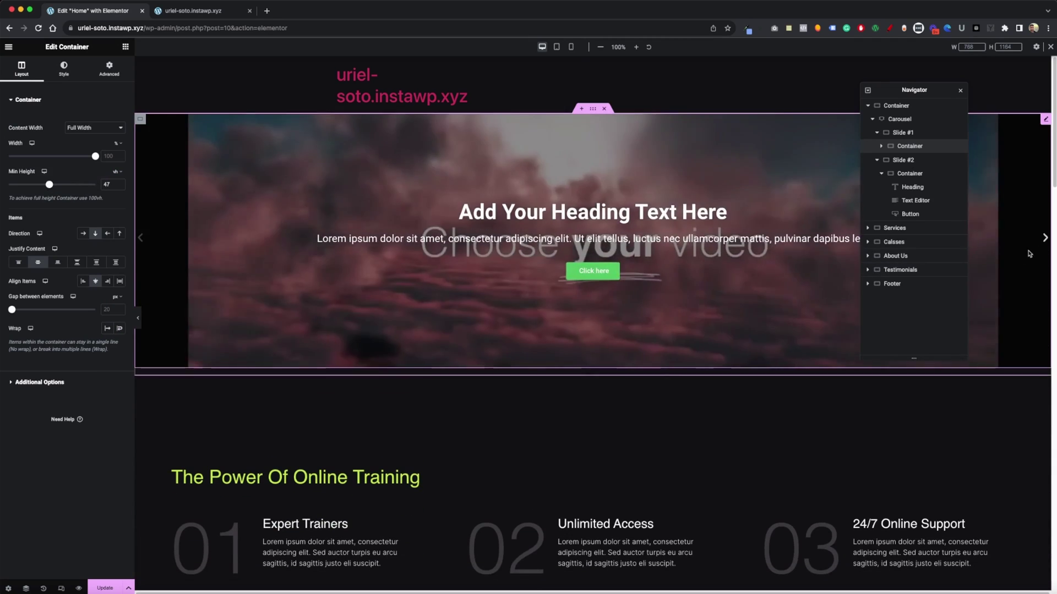
left_click(1044, 242)
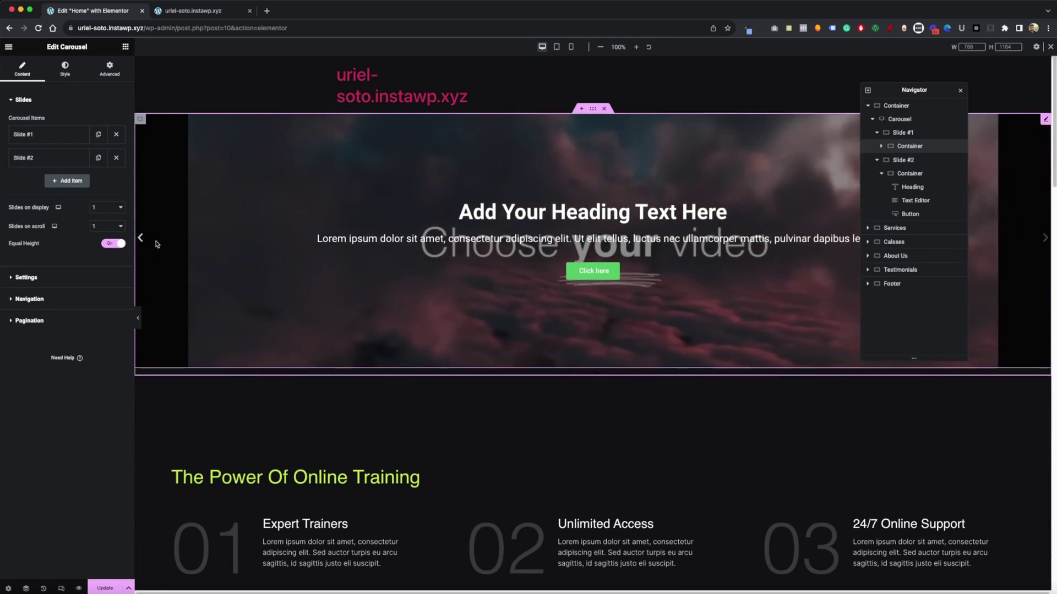
left_click(141, 238)
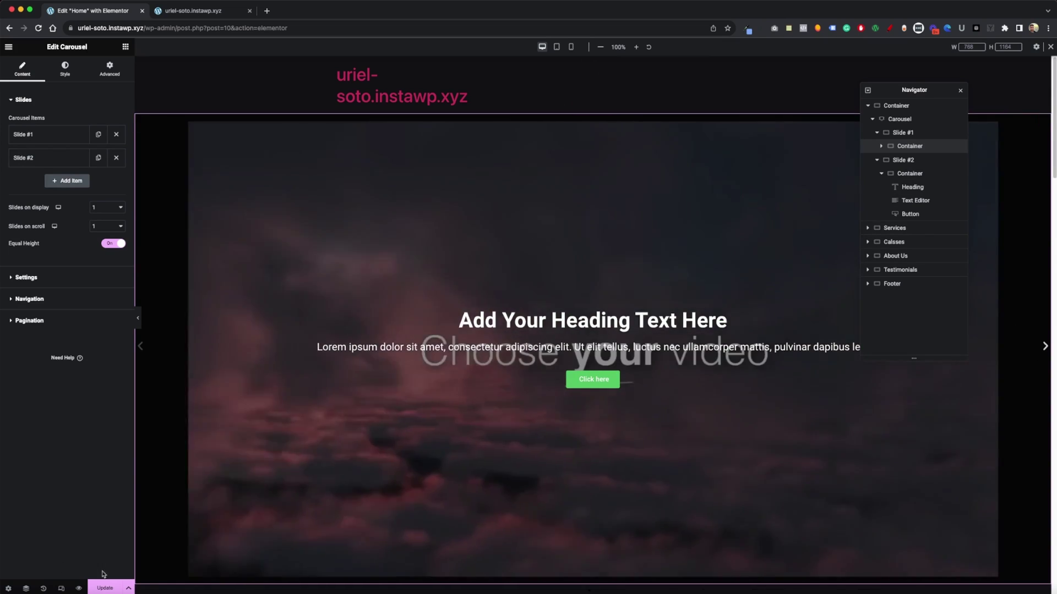
Step: Update the page, switch to tablet view and look over the carousel's style and content settings
scroll(716, 149, "down", 3)
scroll(605, 82, "up", 3)
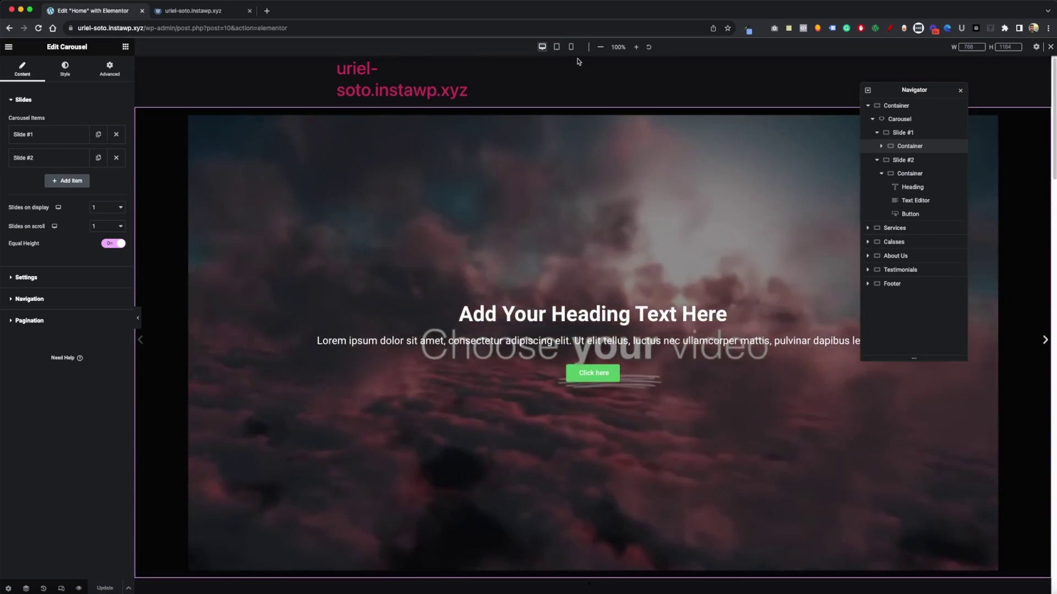
left_click(557, 47)
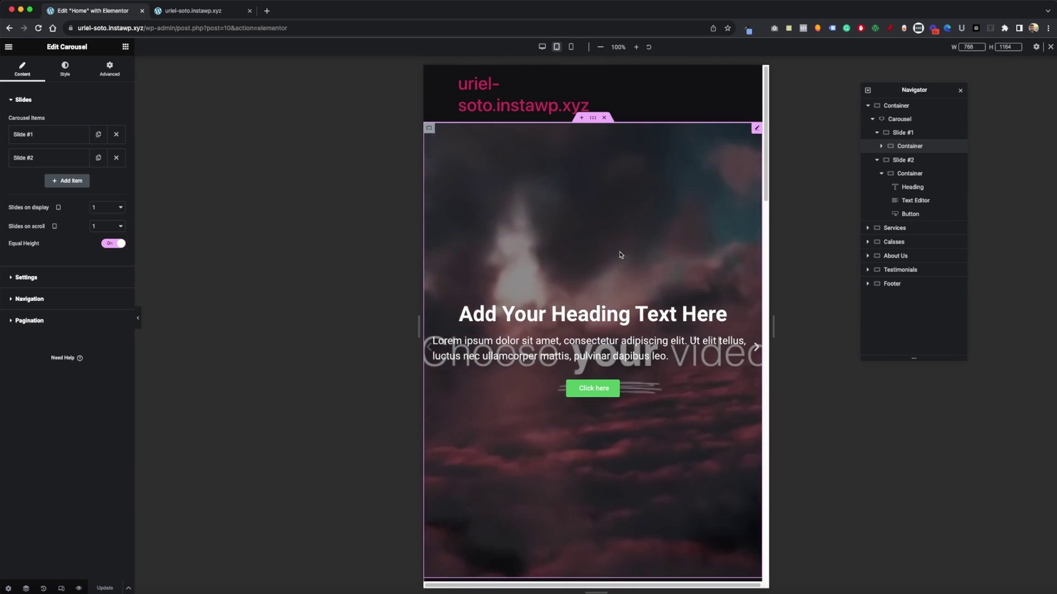
scroll(685, 317, "down", 2)
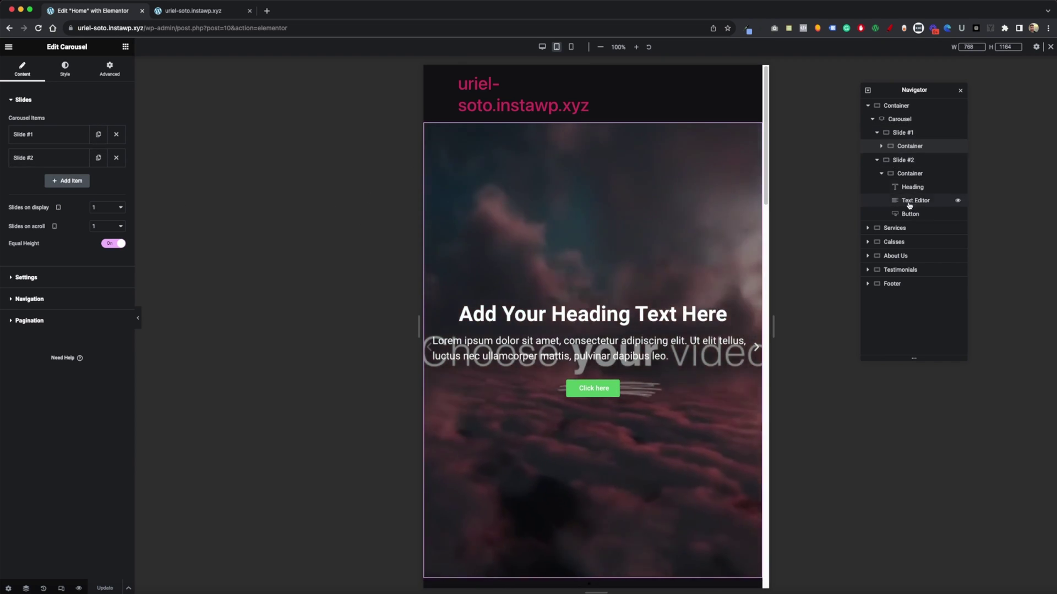
left_click(65, 70)
left_click(22, 69)
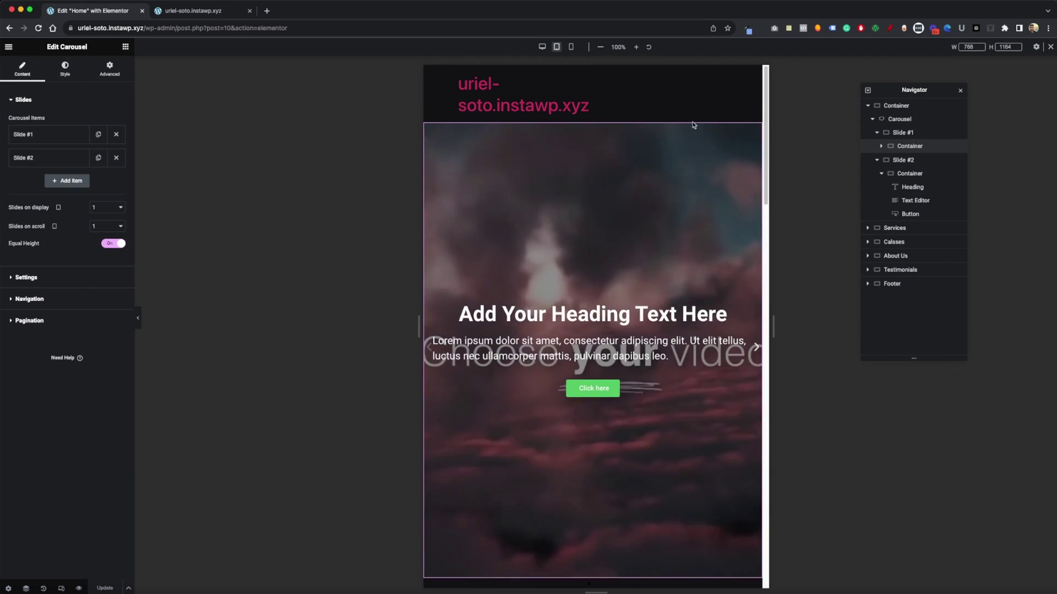
Step: Reduce the tablet minimum height of Slide #1's container, trying 66 vh with a slide change before settling on 46 vh
left_click(635, 152)
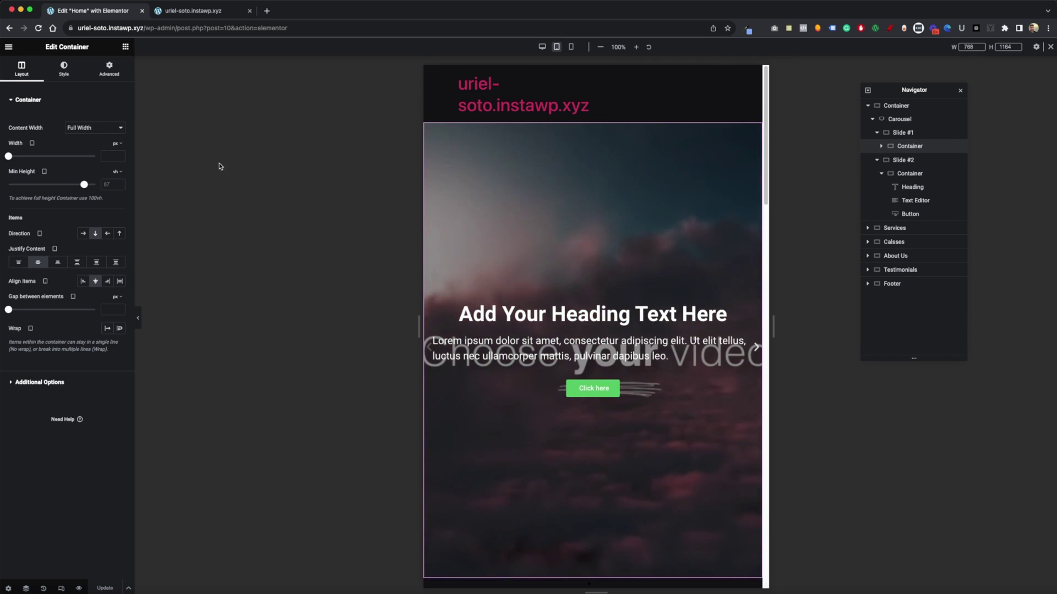
left_click_drag(84, 185, 65, 185)
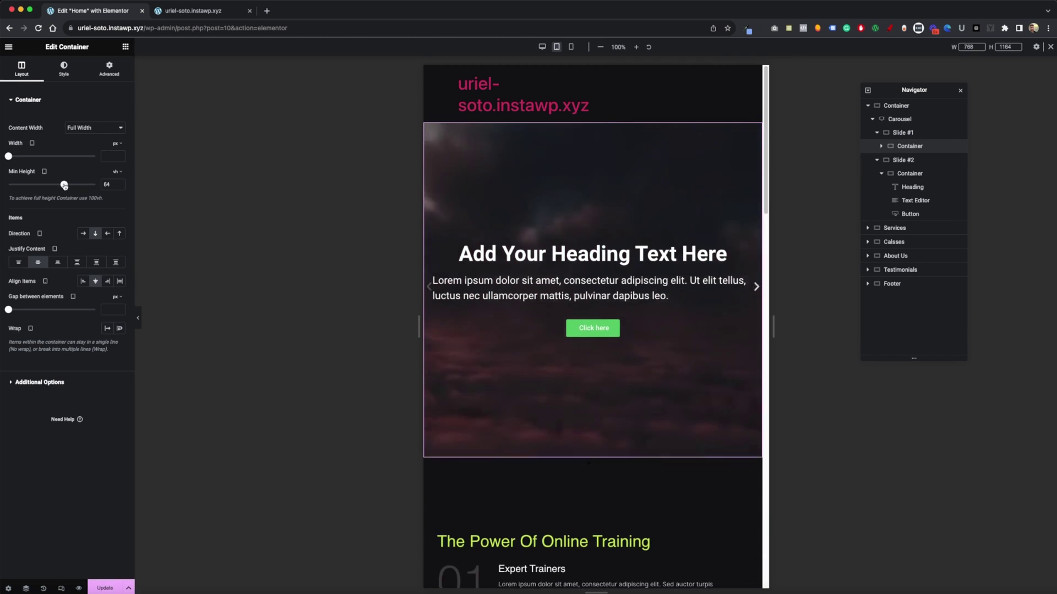
left_click(755, 292)
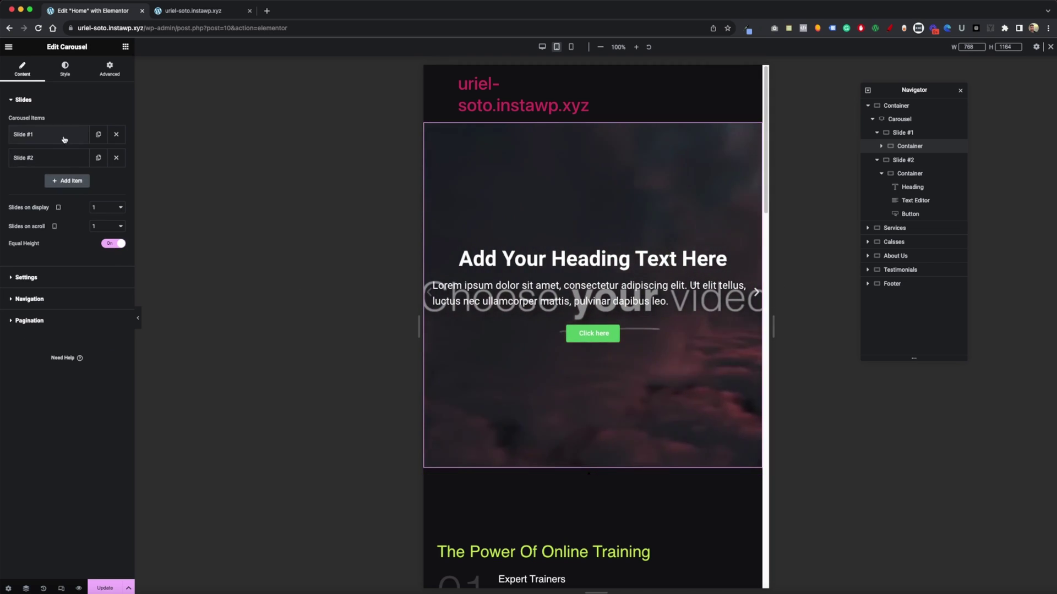
left_click(926, 147)
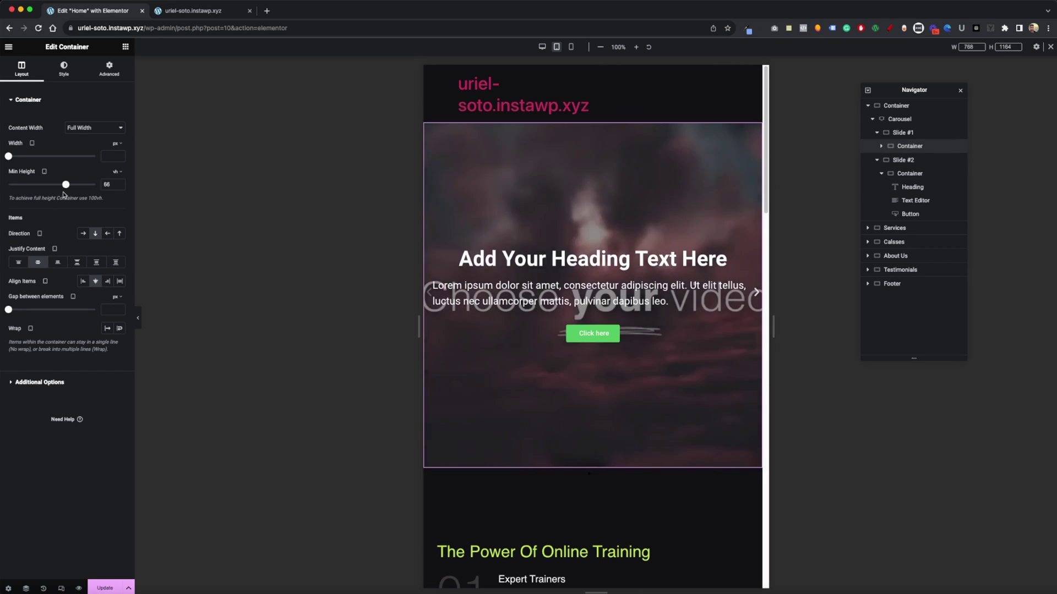
left_click_drag(65, 185, 49, 185)
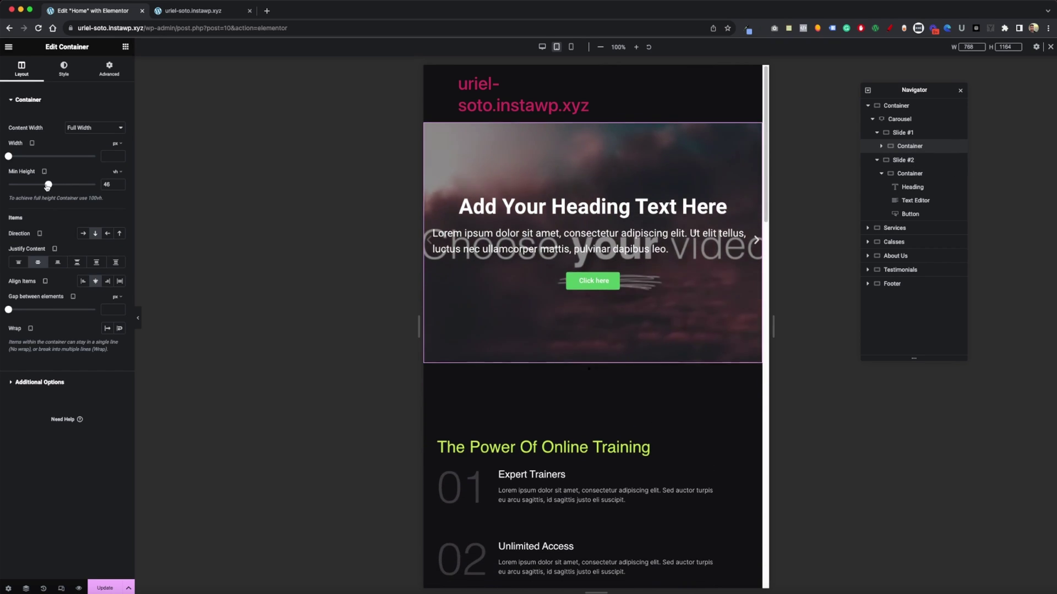
Step: Switch to mobile view and enable Play On Mobile for the background video of Slide #1's container
left_click(572, 47)
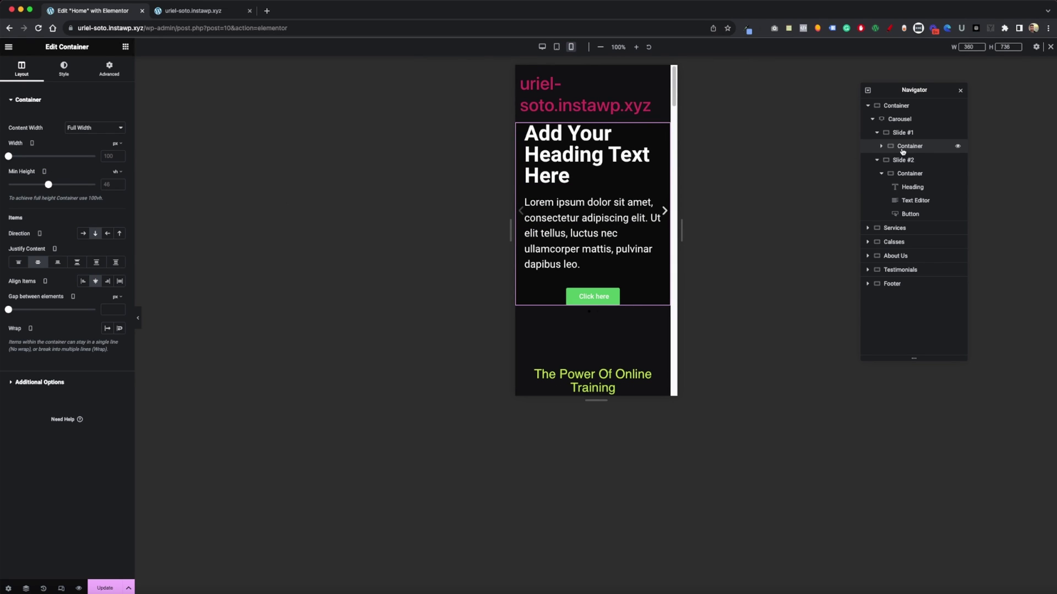
left_click(63, 75)
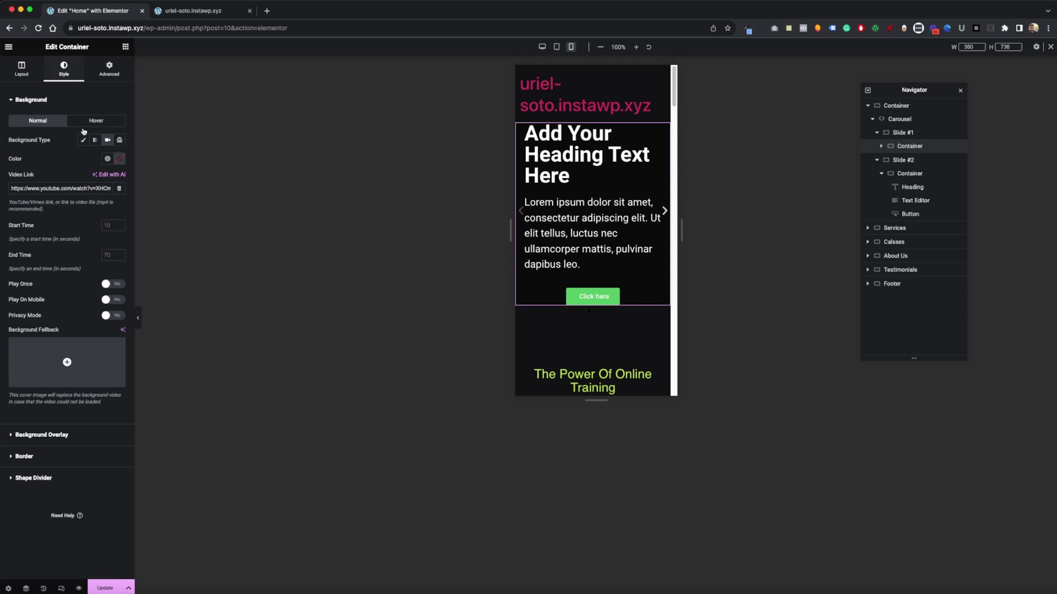
left_click(110, 300)
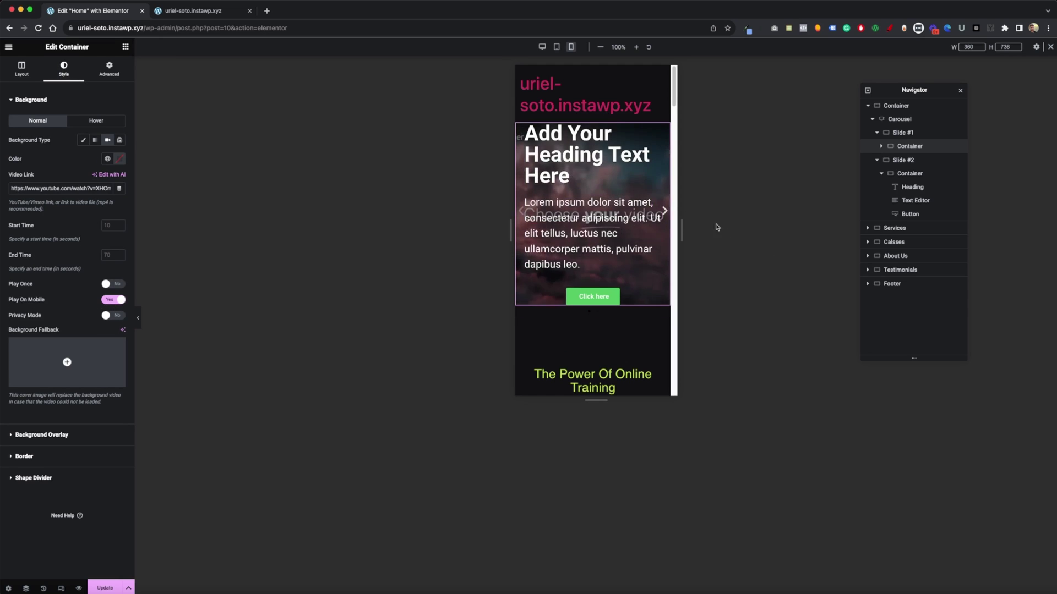
Step: Set the mobile font size of Slide #1's heading to 23 px
left_click(533, 155)
left_click(120, 140)
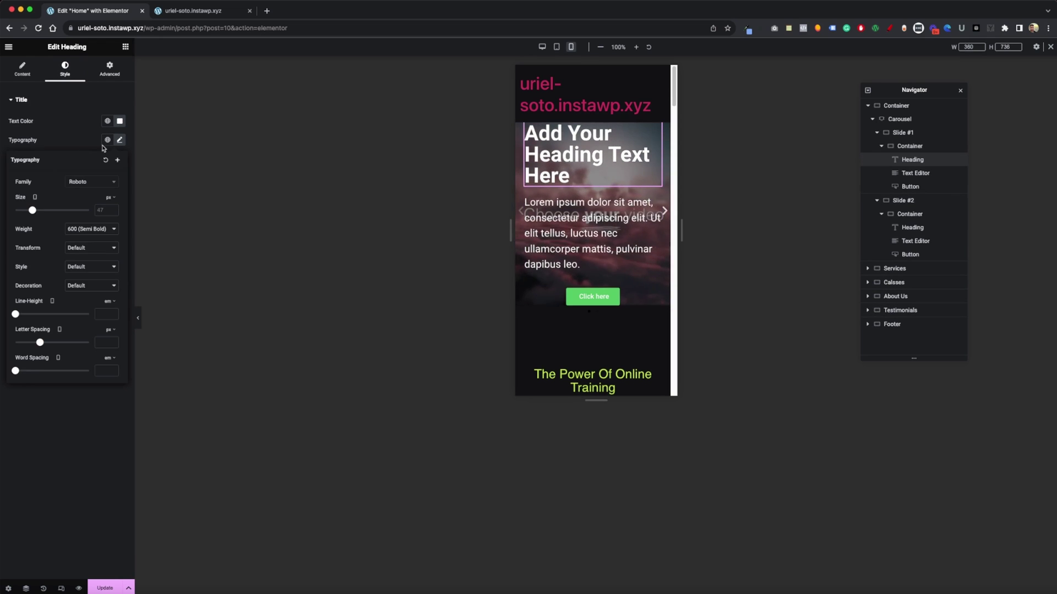
left_click_drag(32, 210, 24, 210)
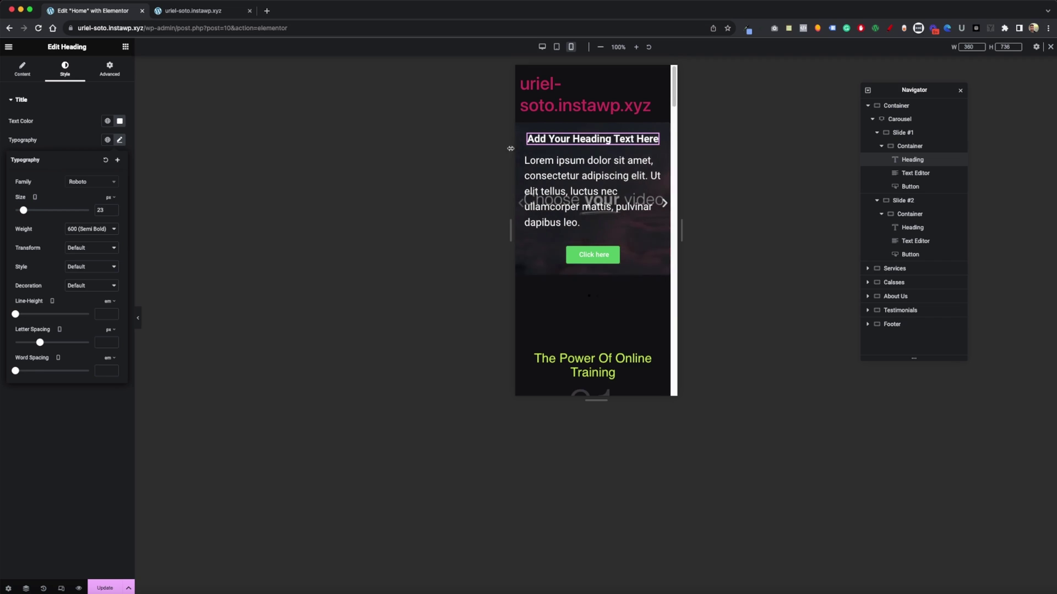
Step: Left-align Slide #1's paragraph text in mobile view and set its mobile font size to 18 px
left_click(581, 222)
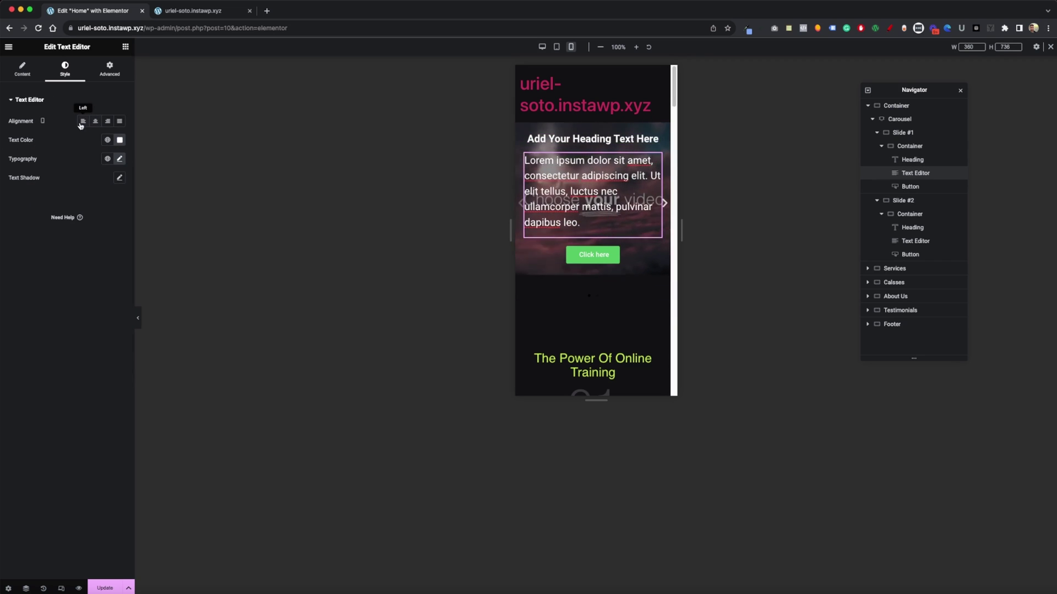
left_click(588, 142)
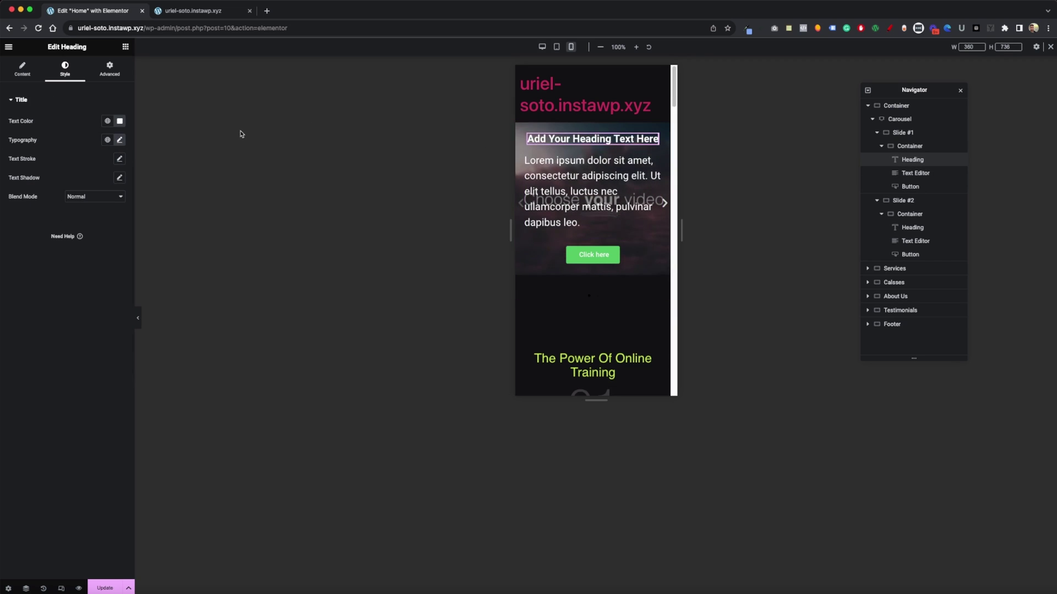
left_click(570, 177)
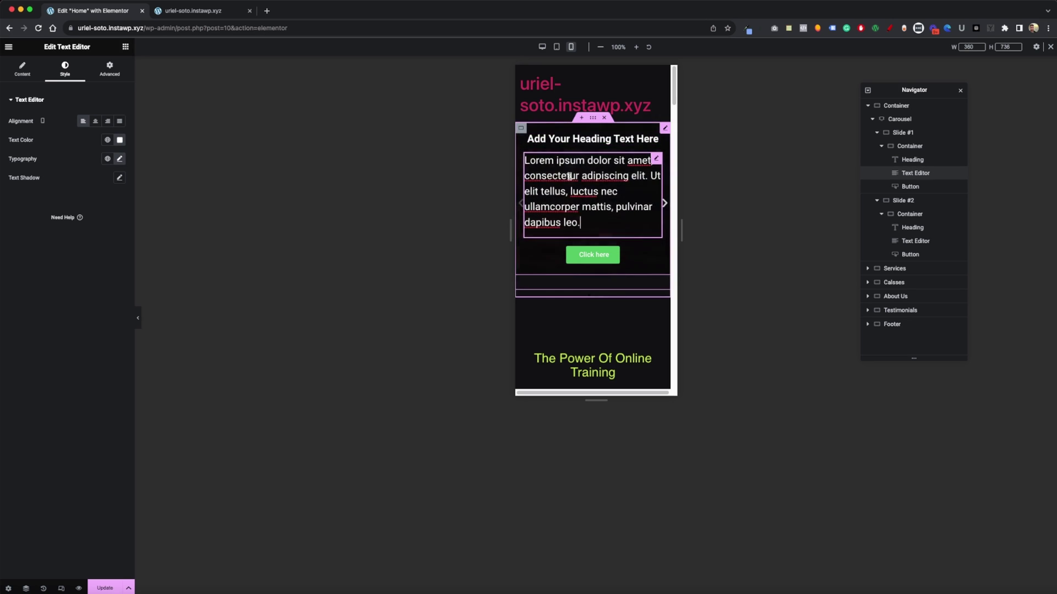
left_click(119, 159)
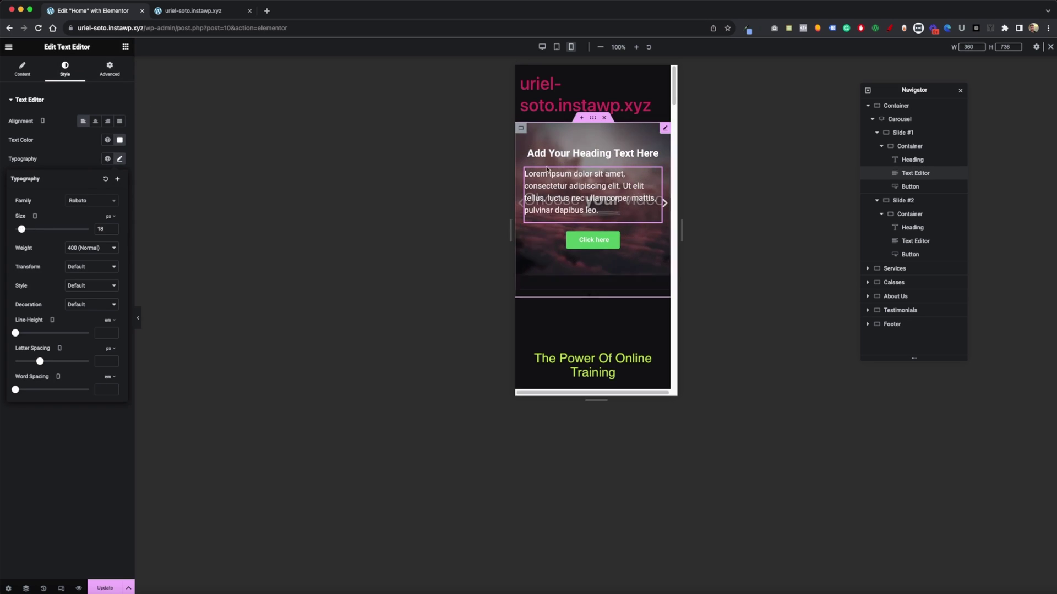
left_click(564, 154)
left_click(563, 182)
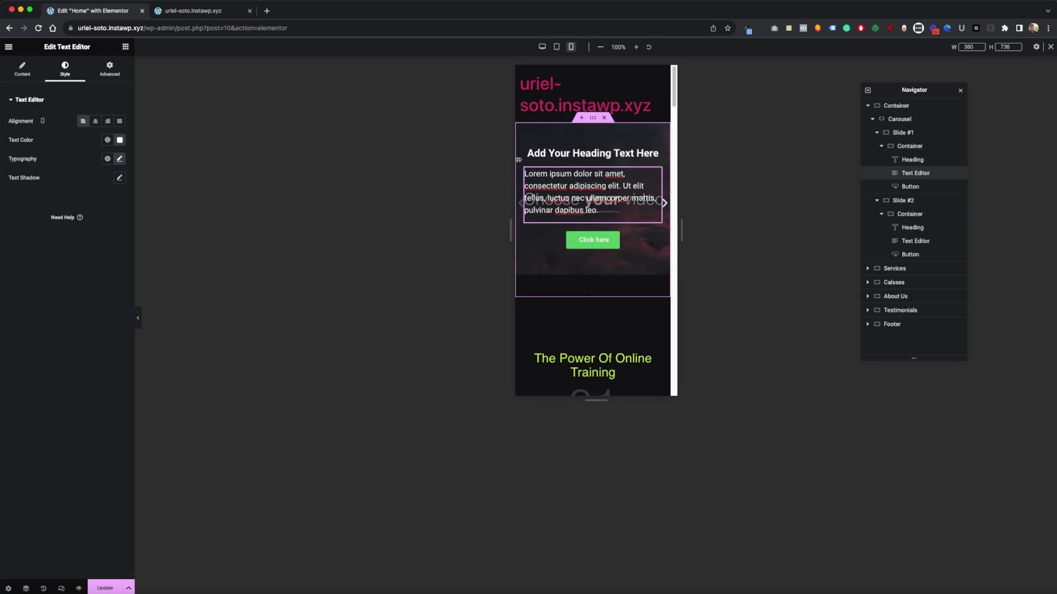
Step: Set the mobile Align Self of Slide #1's heading to Start so it lines up with the paragraph
left_click(521, 129)
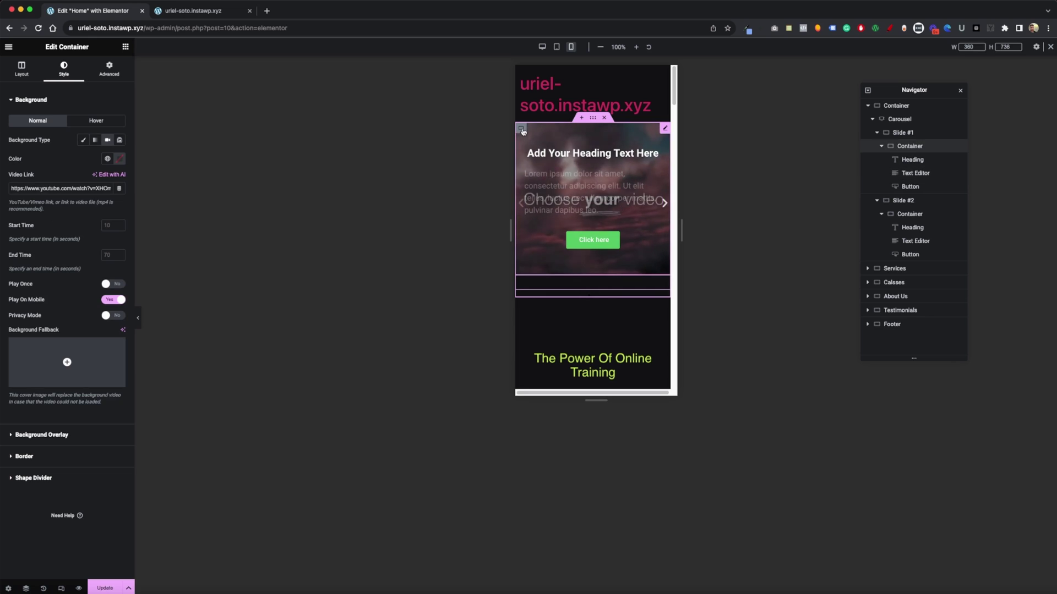
left_click(22, 70)
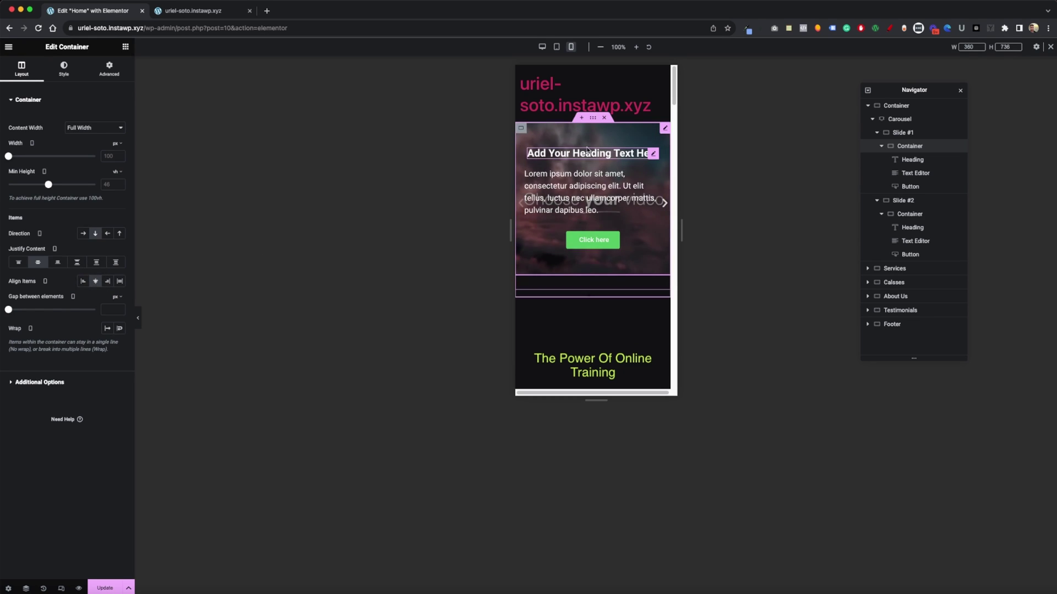
left_click(613, 154)
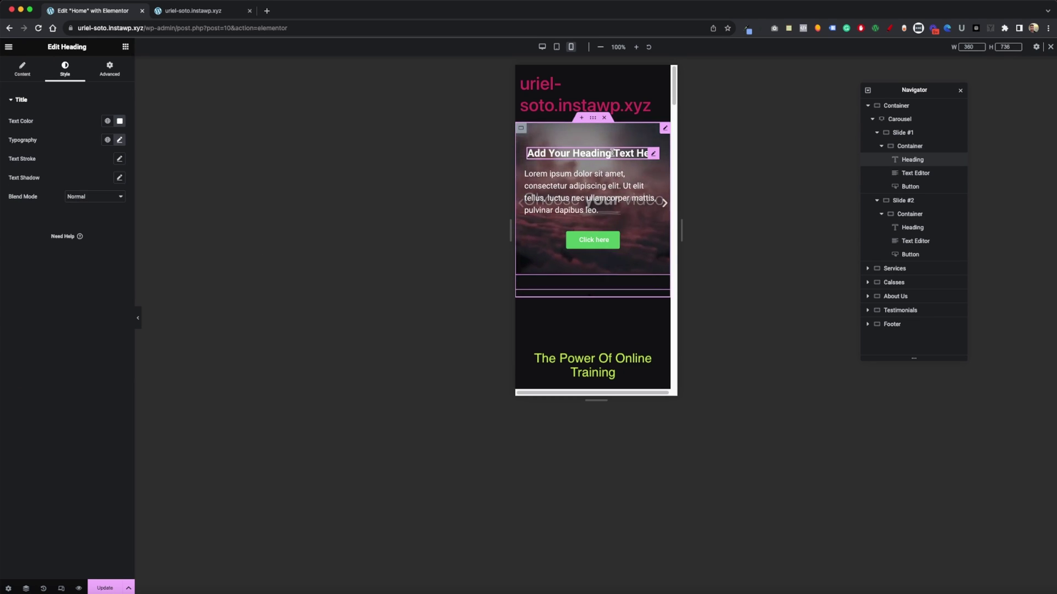
left_click(110, 70)
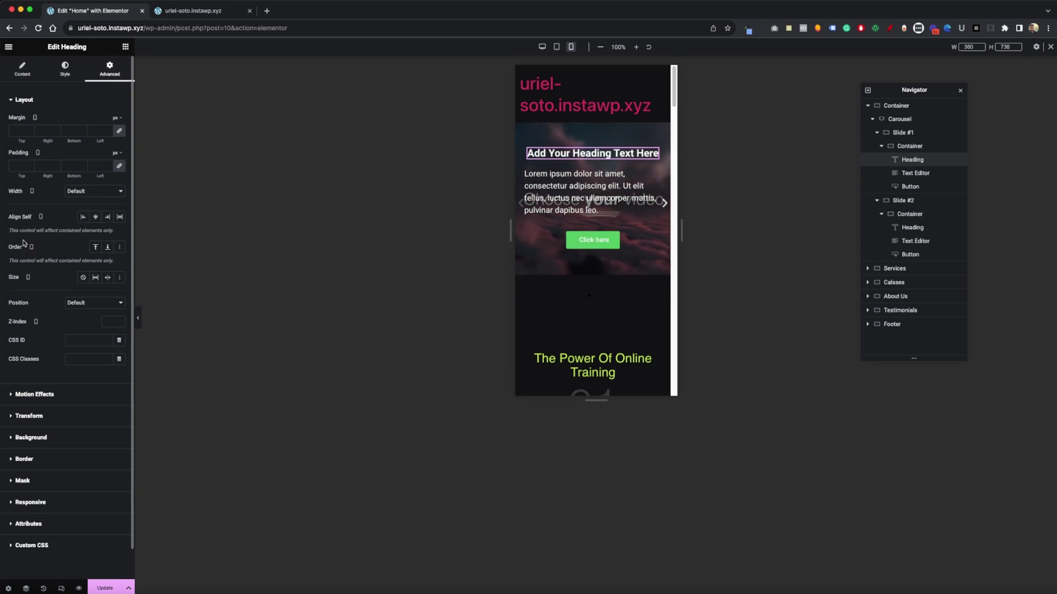
left_click(84, 218)
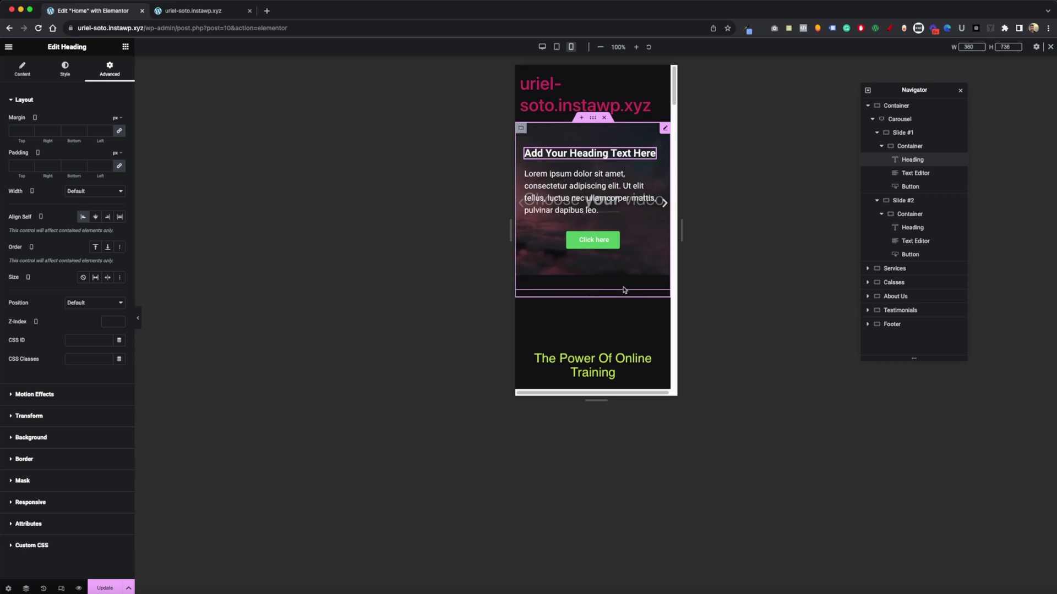
Step: Return to desktop view and delete the container inside Slide #2
left_click(662, 203)
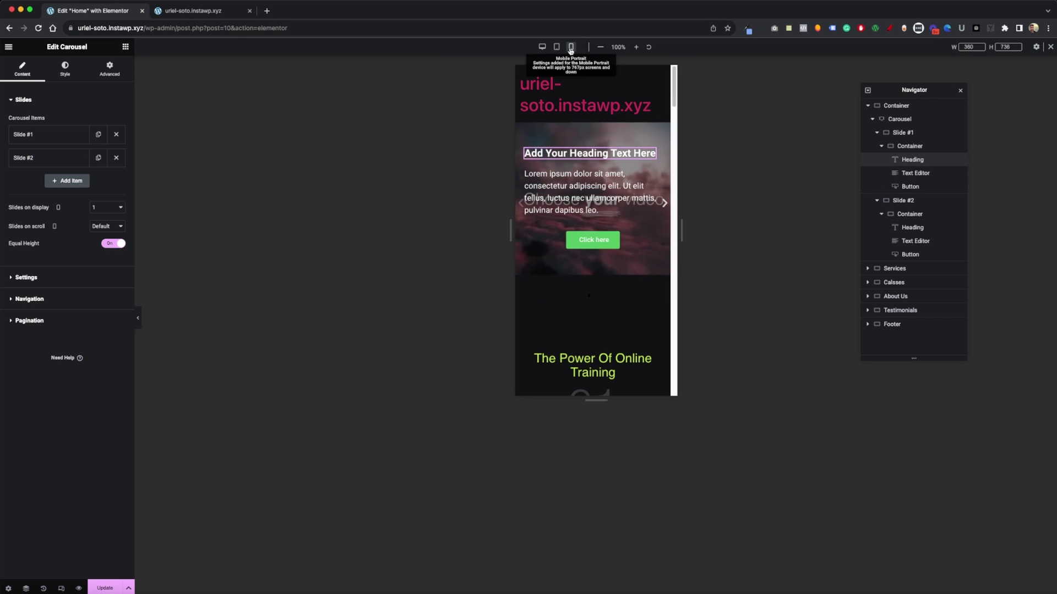
left_click(542, 47)
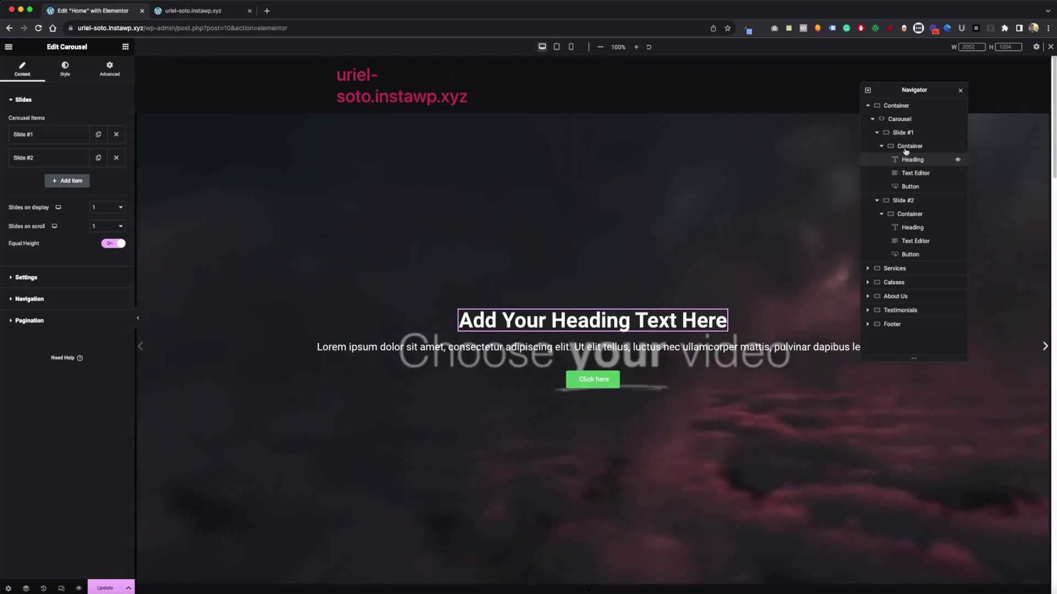
left_click(895, 147)
left_click(881, 146)
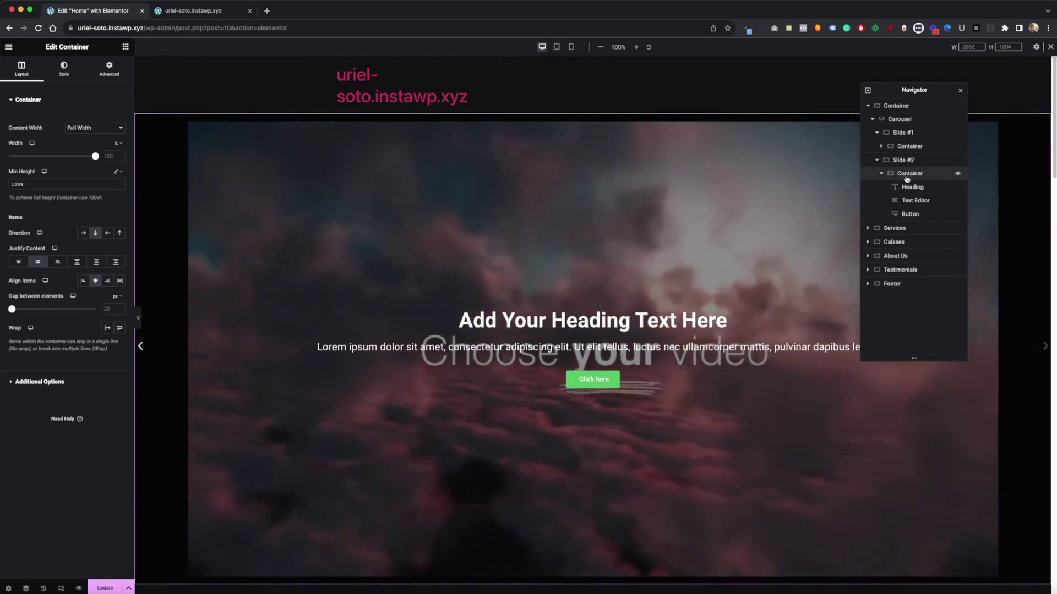
right_click(909, 174)
left_click(929, 355)
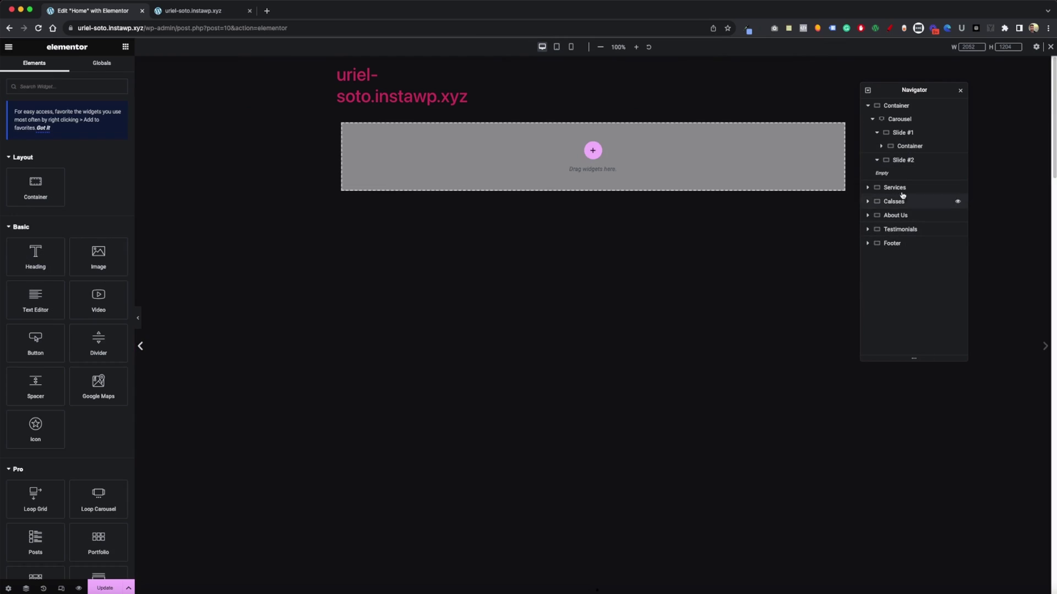
Step: Duplicate Slide #1's container and move the copy into Slide #2
left_click(907, 146)
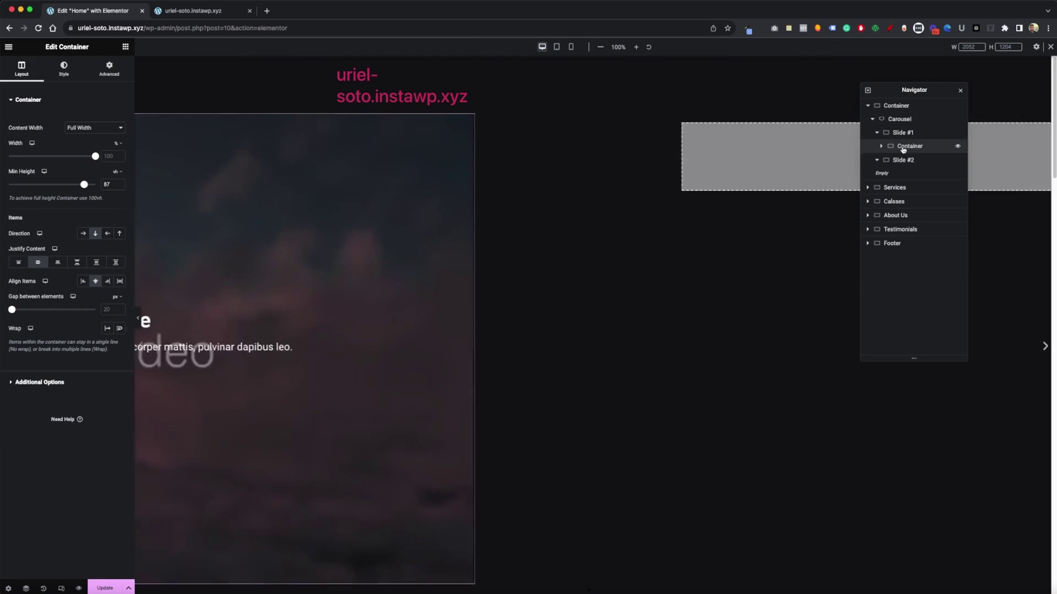
right_click(907, 147)
left_click(928, 168)
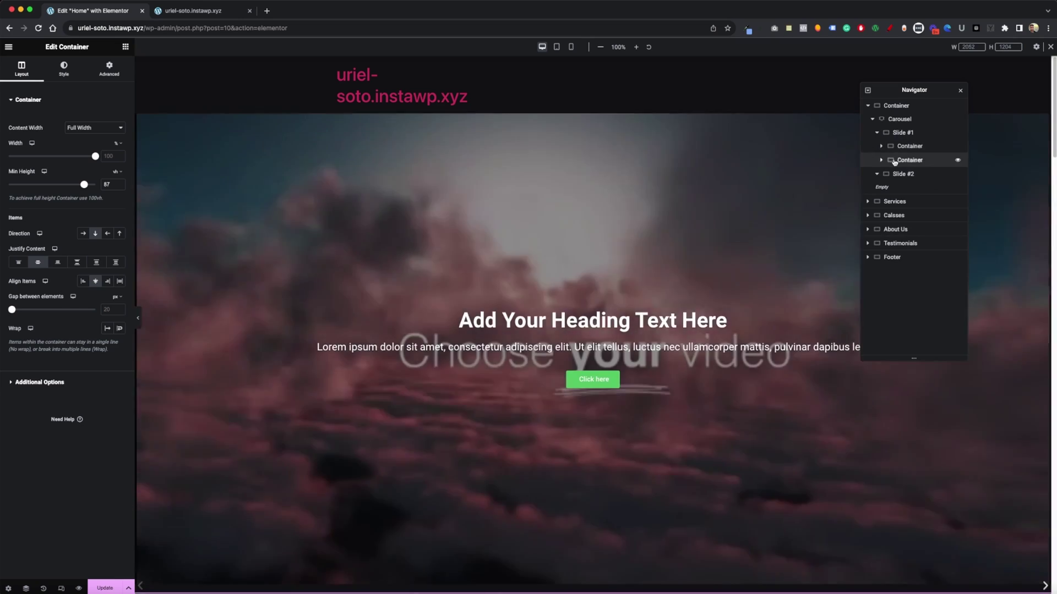
left_click_drag(909, 159, 902, 172)
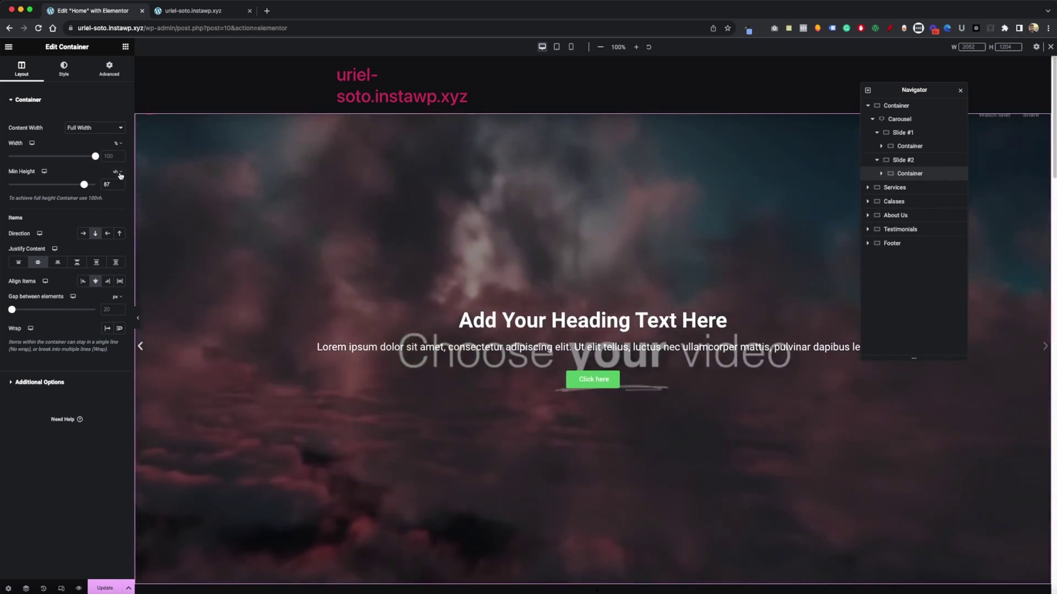
Step: Try a custom-unit minimum height of 100 on Slide #2's container
mouse_move(117, 171)
left_click(117, 226)
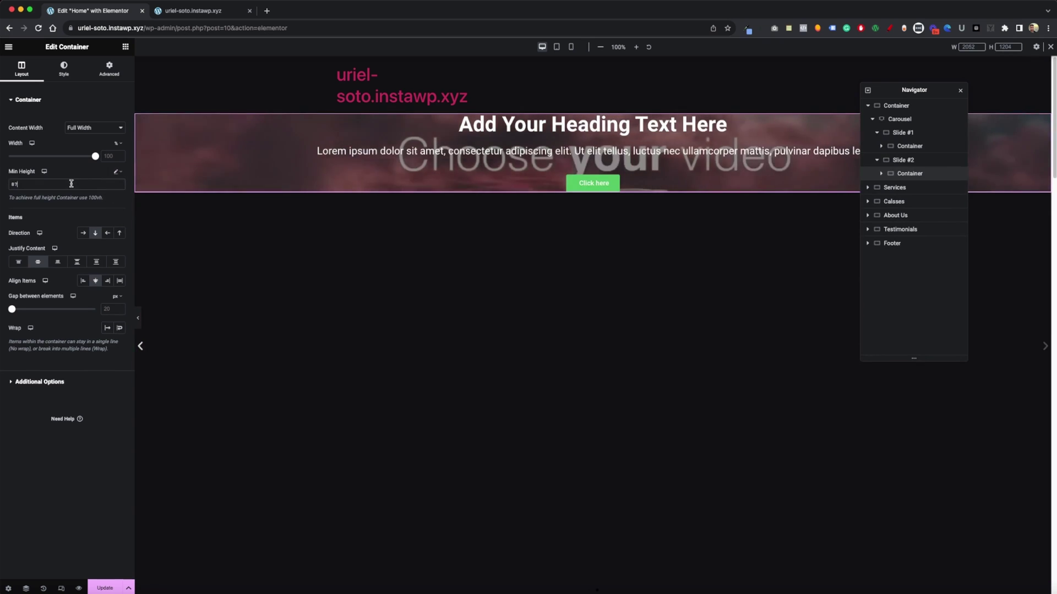
type("100")
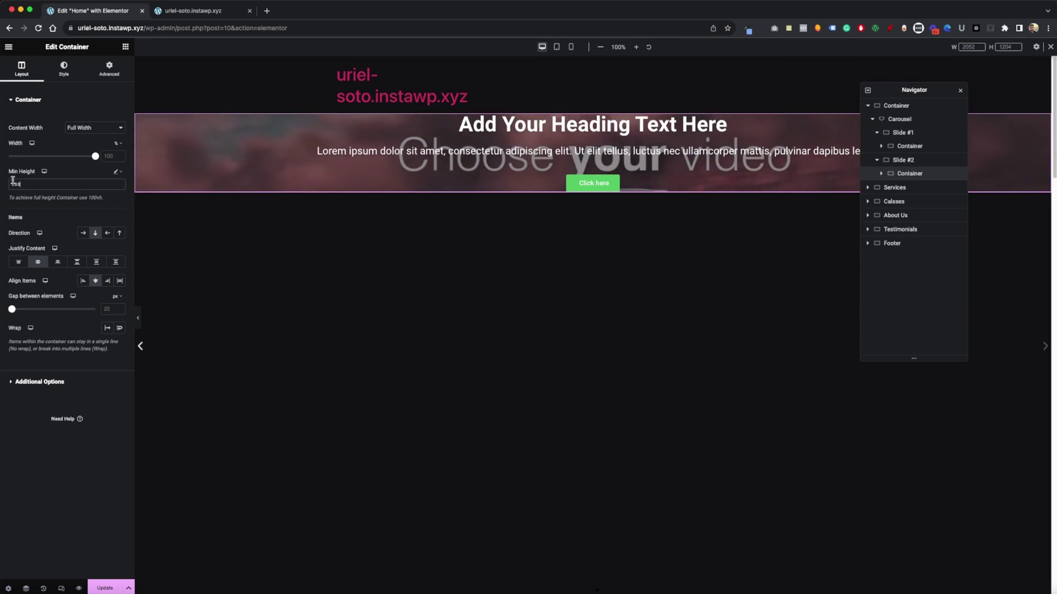
left_click(34, 185)
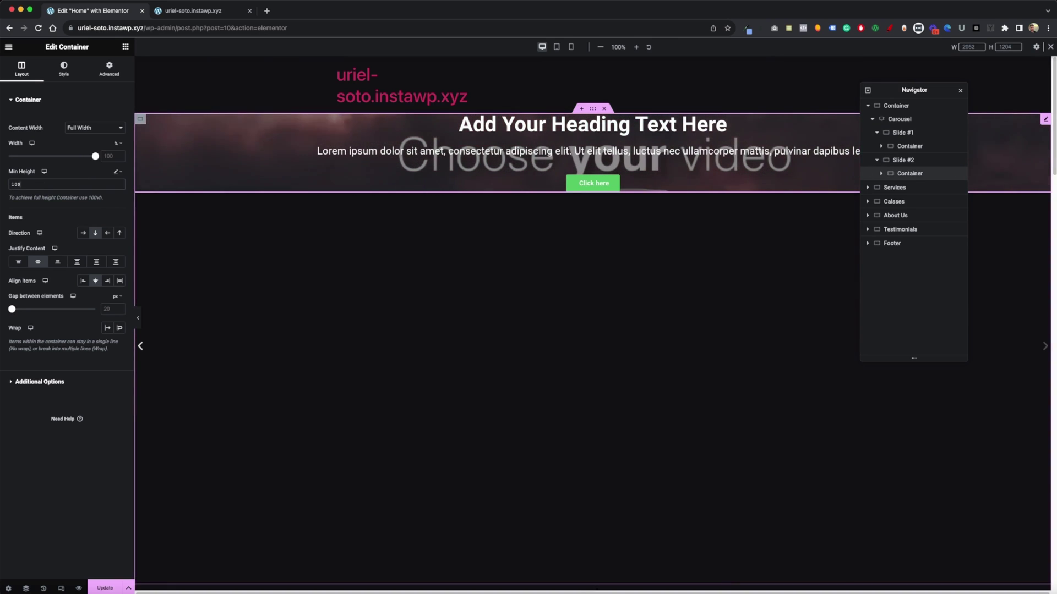
left_click(877, 160)
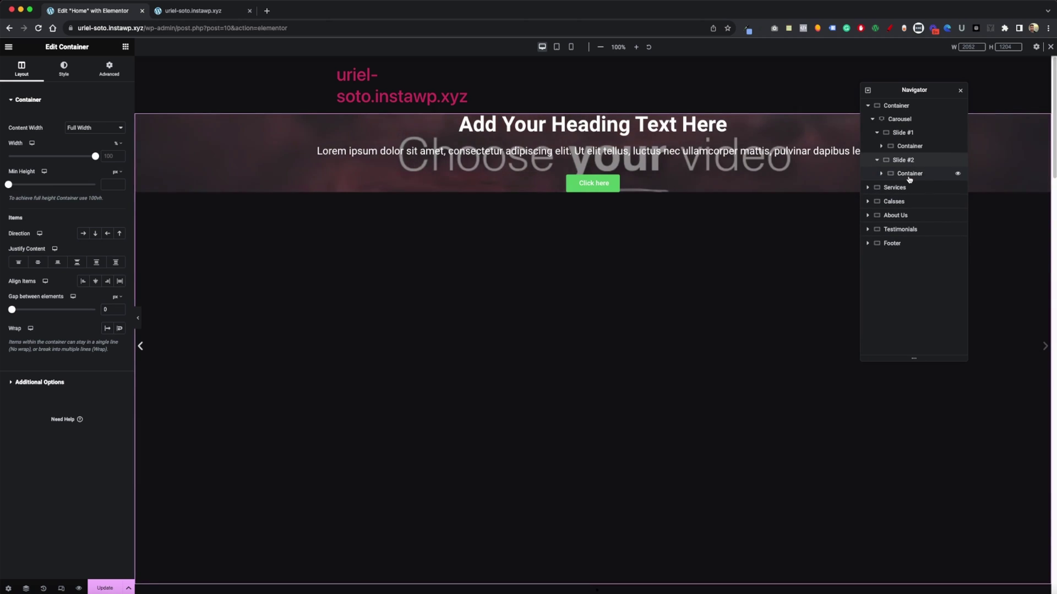
left_click(908, 175)
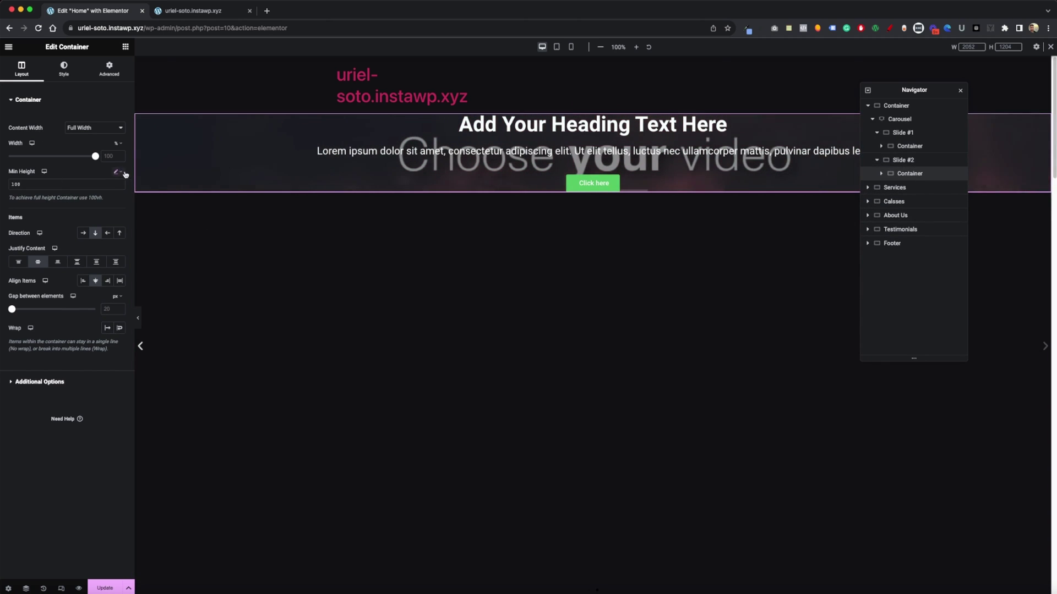
Step: Try em and px units for the minimum height of Slide #2's container, raising it to 990 px
left_click(122, 190)
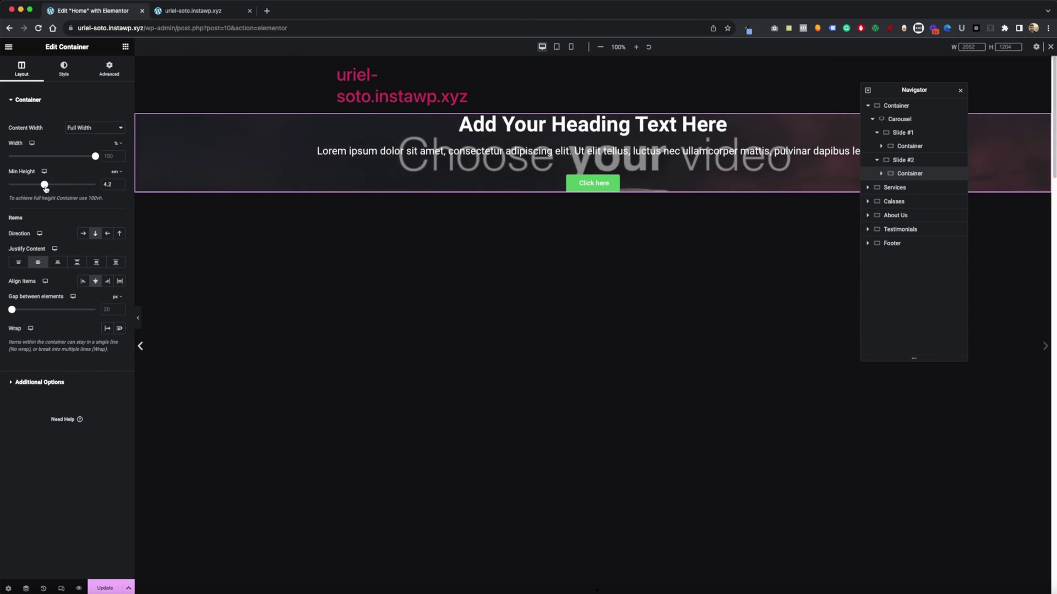
left_click_drag(53, 188, 65, 187)
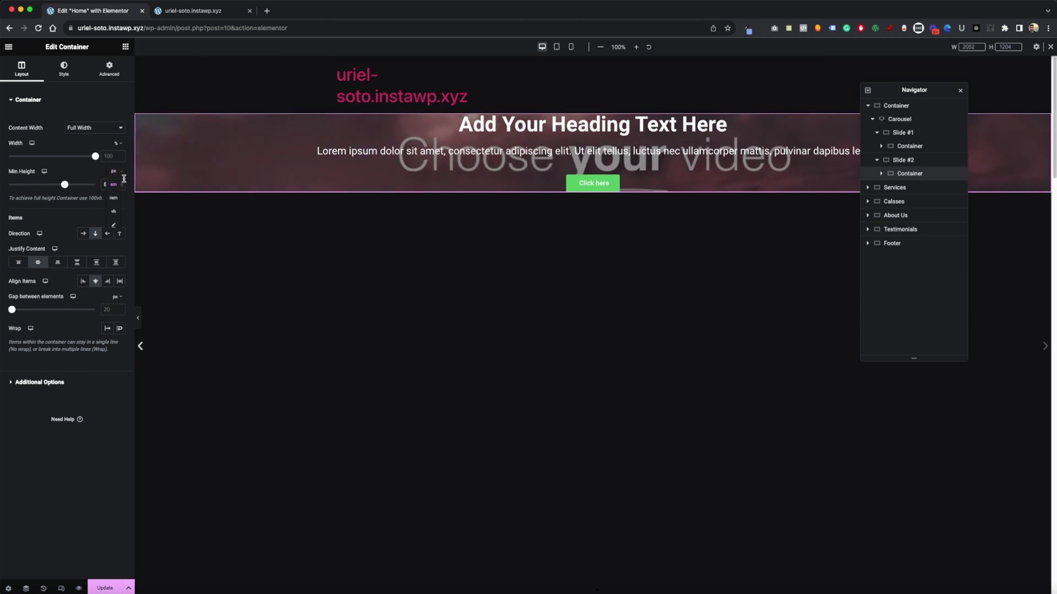
left_click(113, 172)
left_click_drag(9, 185, 69, 185)
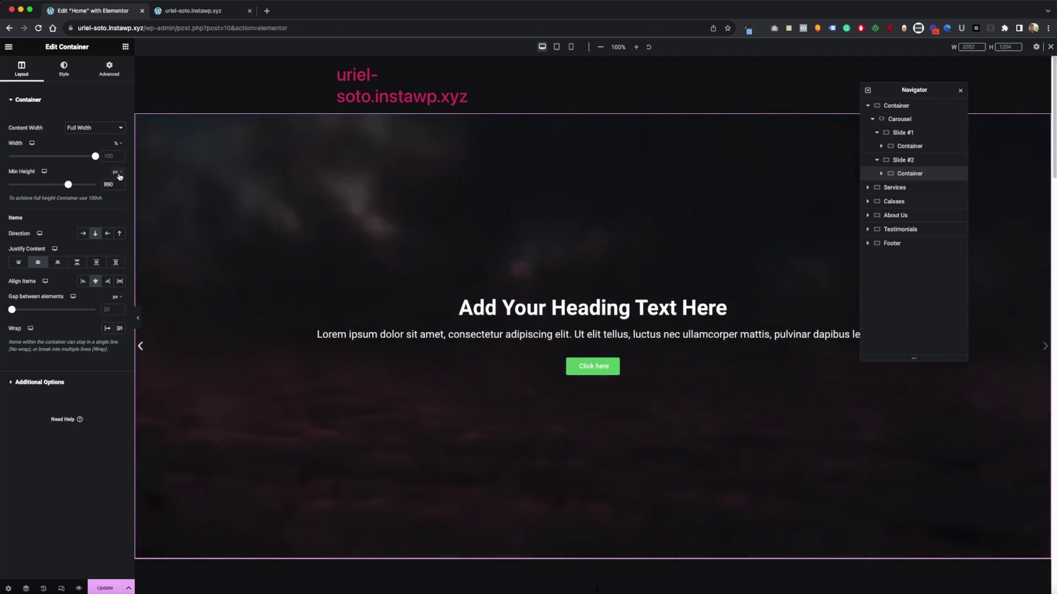
Step: Set the minimum height of Slide #2's container to a custom value of 100% and update the page
left_click(119, 176)
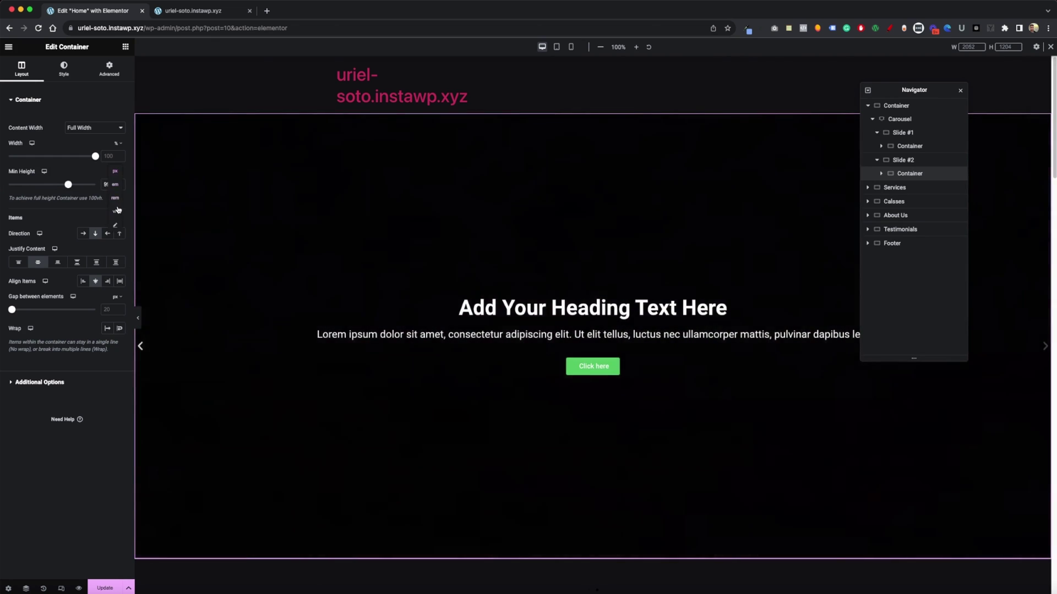
left_click(117, 218)
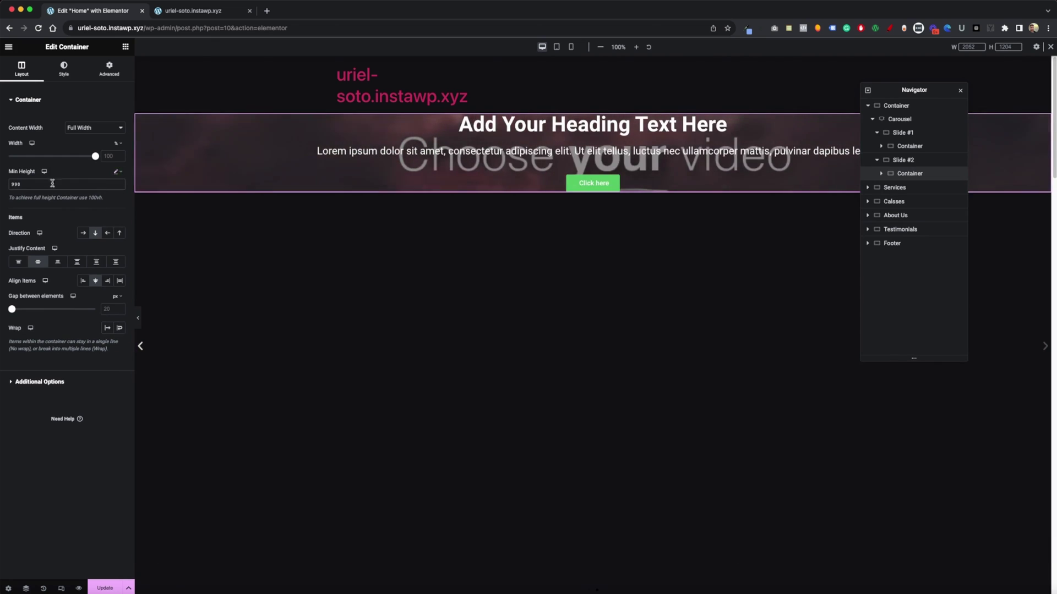
key("super+a")
type("100%")
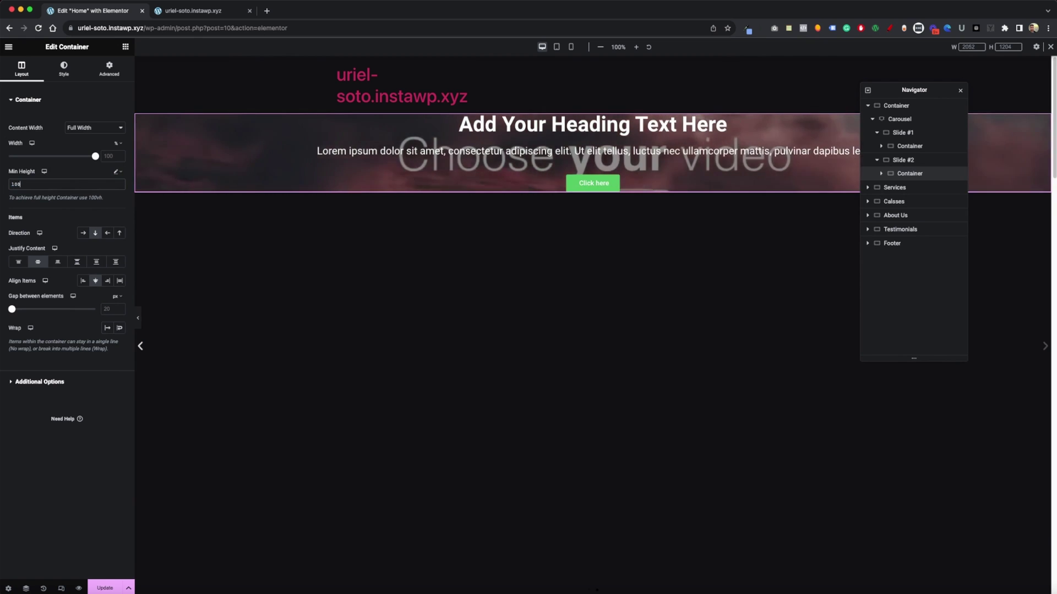
left_click(116, 585)
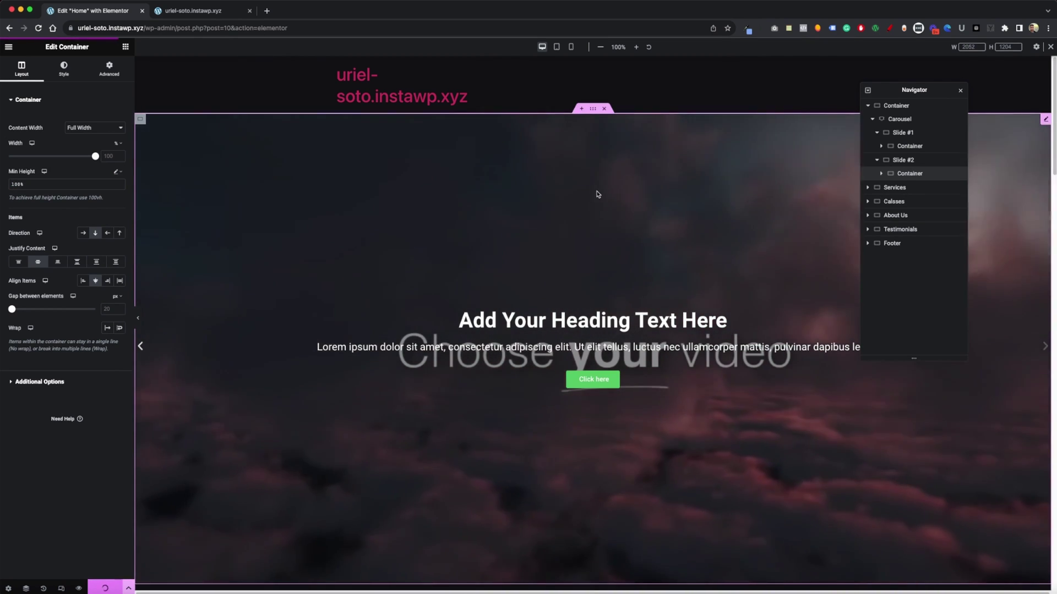
Step: Preview the page and inspect the carousel in the browser's responsive mode, narrowing the viewport from 1232 px wide
left_click(79, 588)
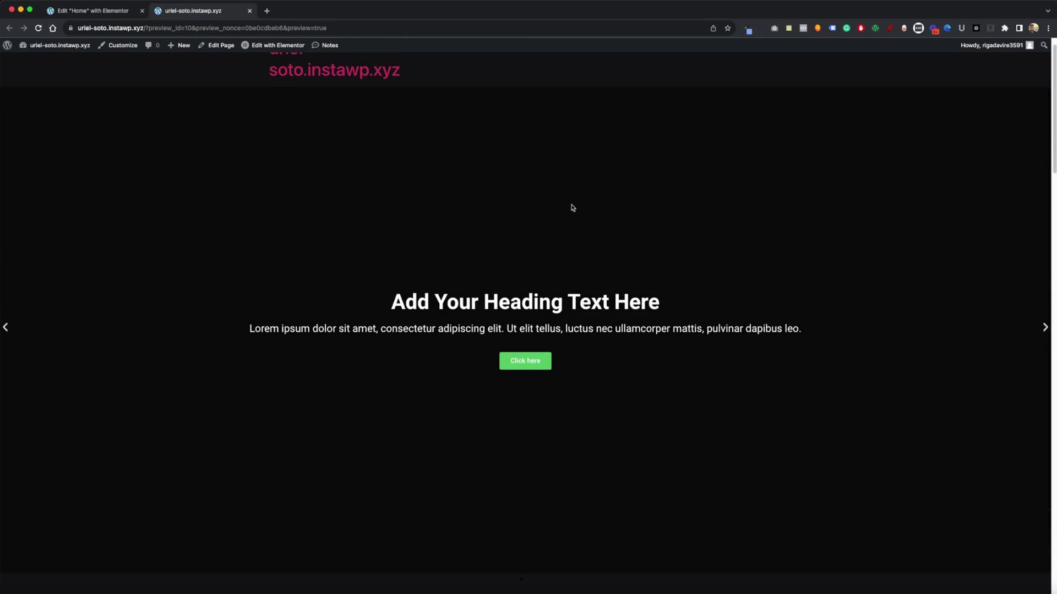
right_click(572, 208)
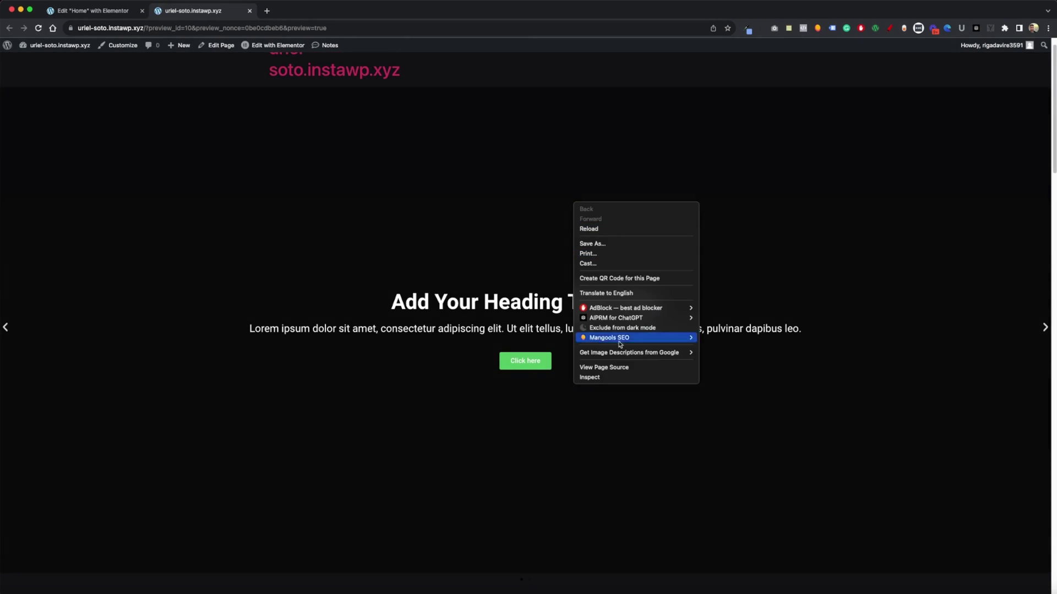
left_click(496, 317)
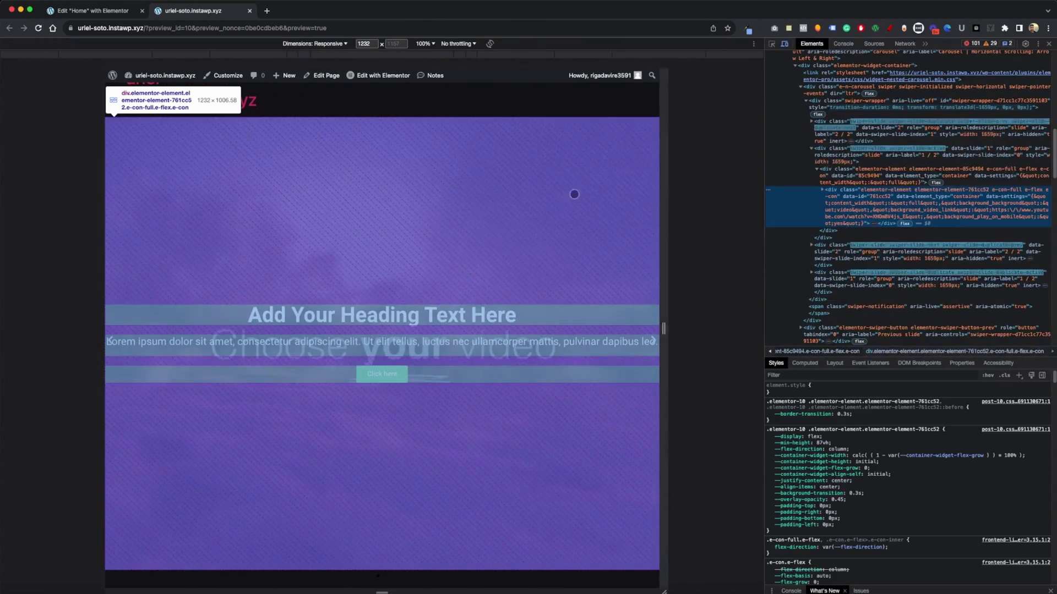
left_click(724, 240)
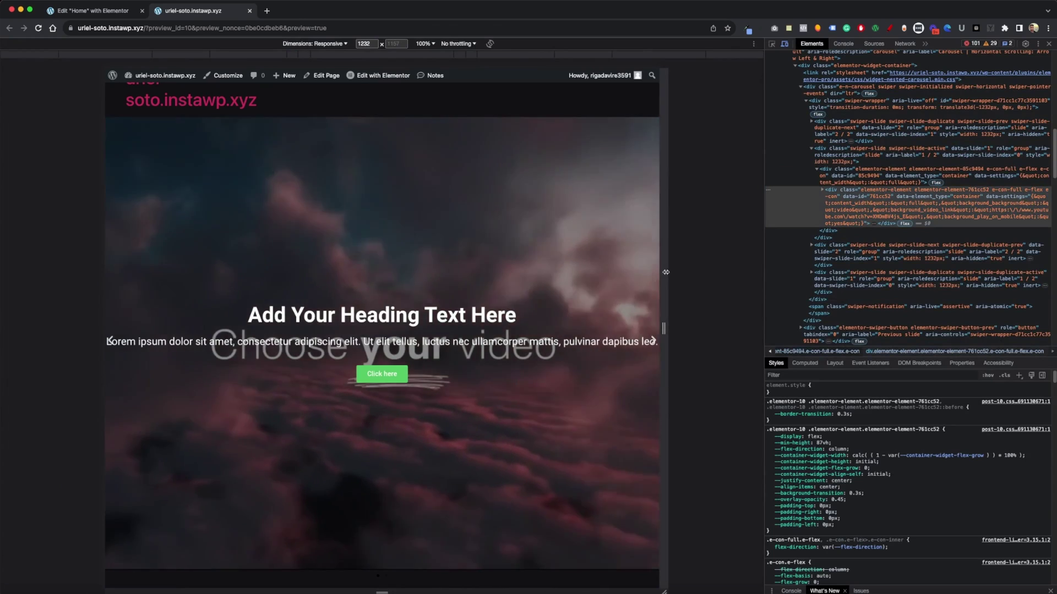
left_click_drag(663, 271, 471, 264)
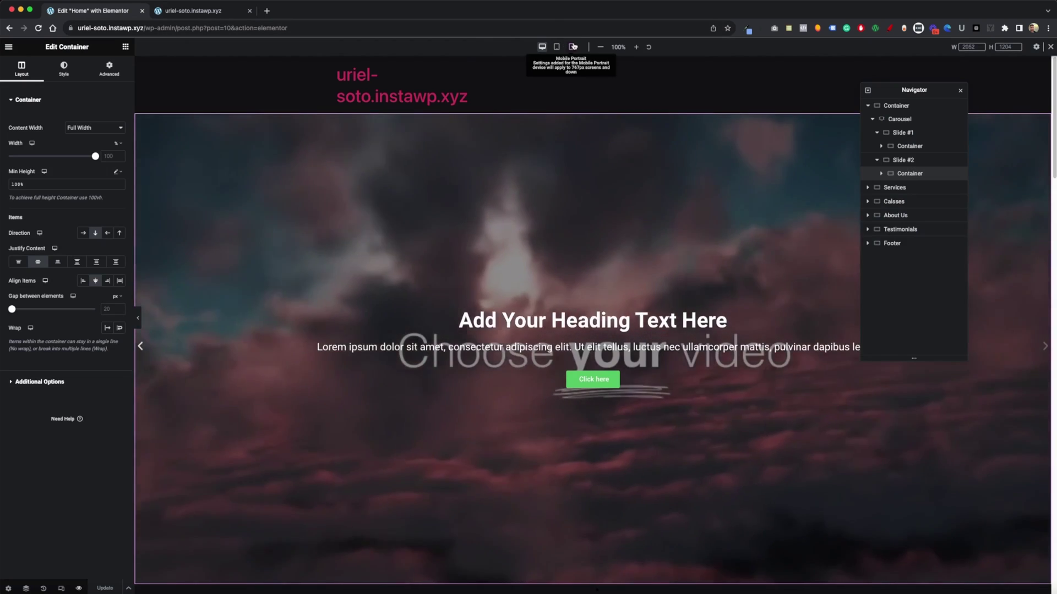
Step: Switch back to the Elementor editor's mobile view and set the mobile minimum height of Slide #1's container to 47 vh
left_click(570, 47)
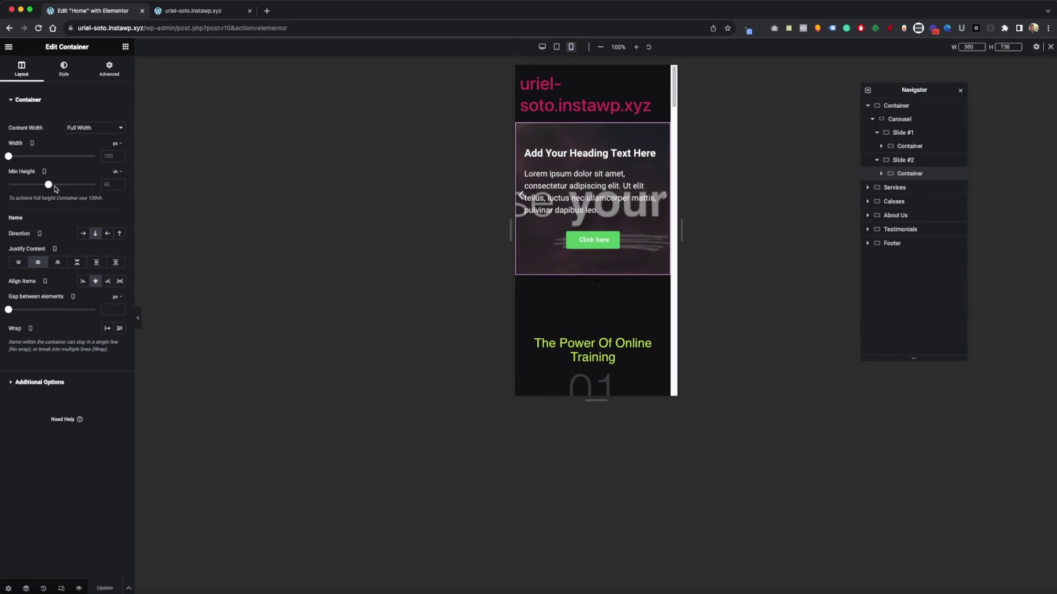
left_click(909, 146)
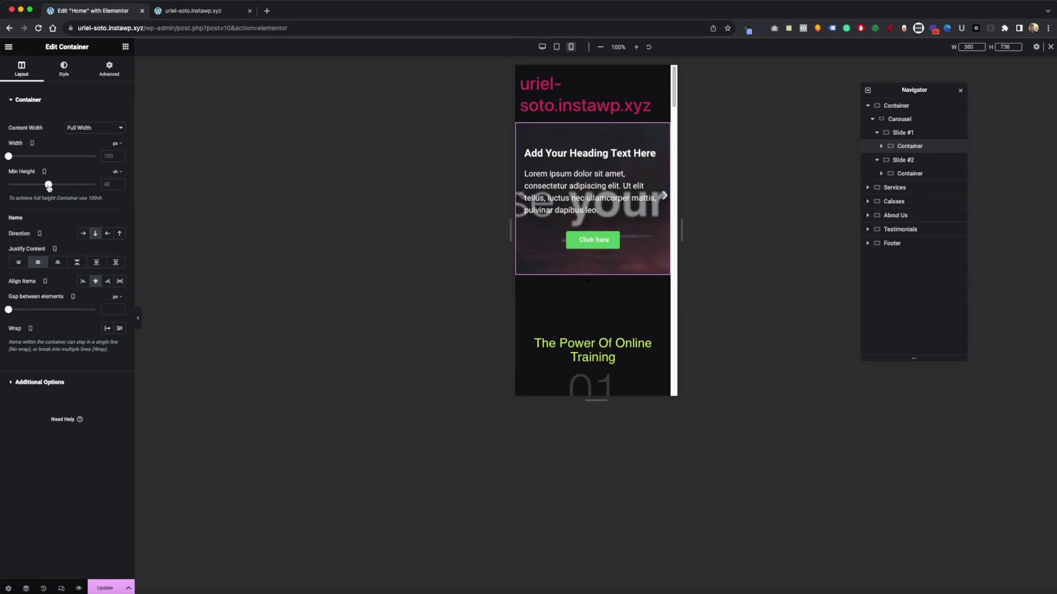
left_click_drag(49, 187, 49, 185)
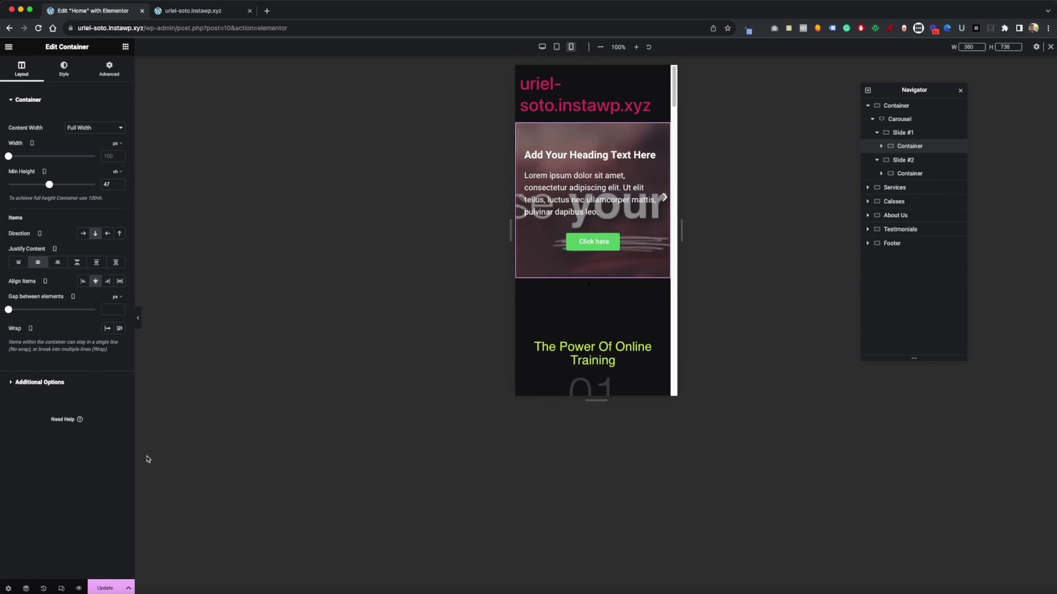